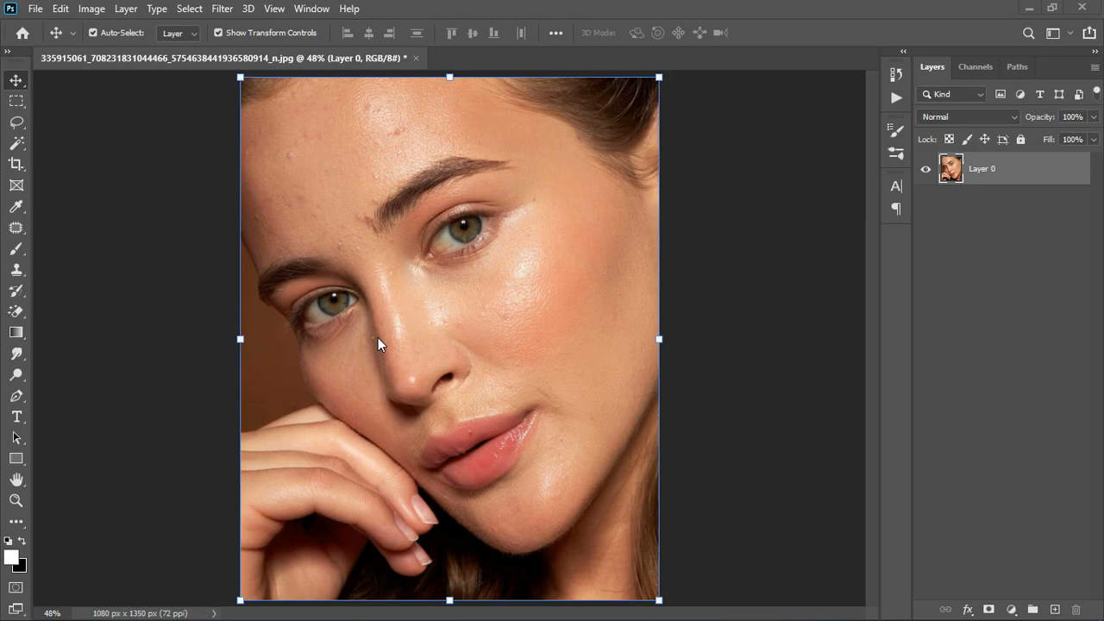
# - Add a Hue/Saturation adjustment layer above Layer 0
pyautogui.scroll(1, 399, 312)
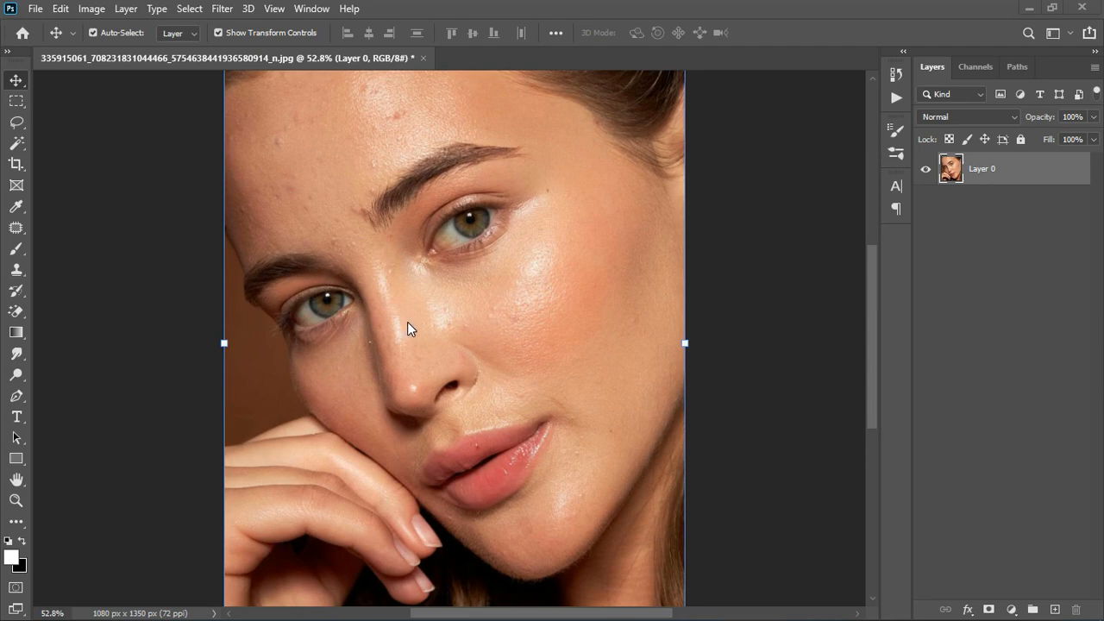
pyautogui.scroll(-1, 420, 324)
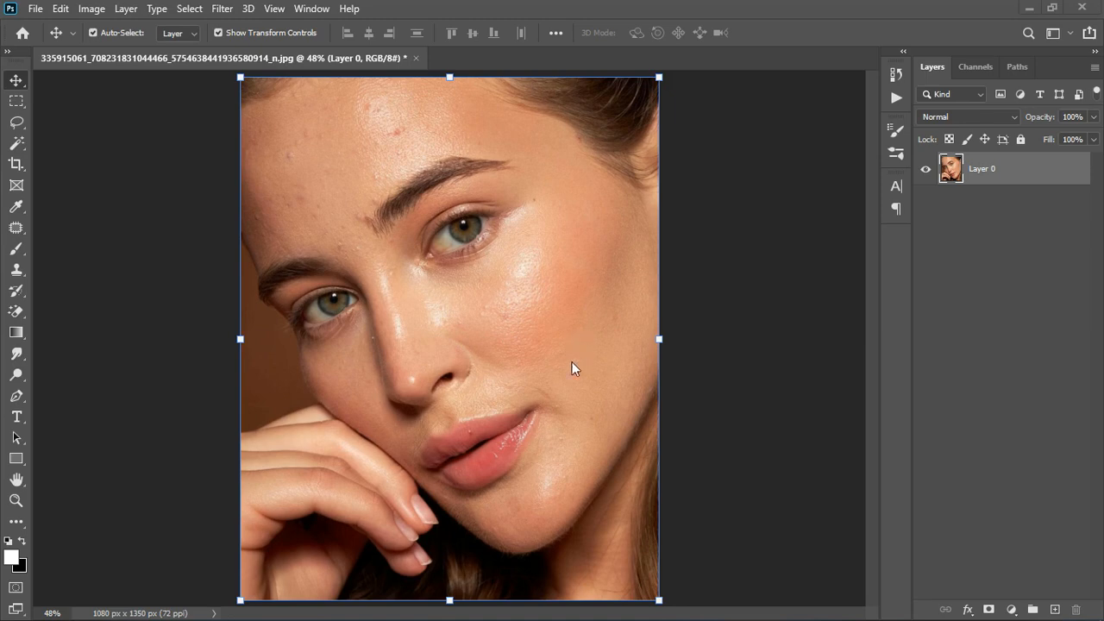
pyautogui.scroll(2, 416, 332)
pyautogui.scroll(-2, 448, 332)
pyautogui.click(1015, 610)
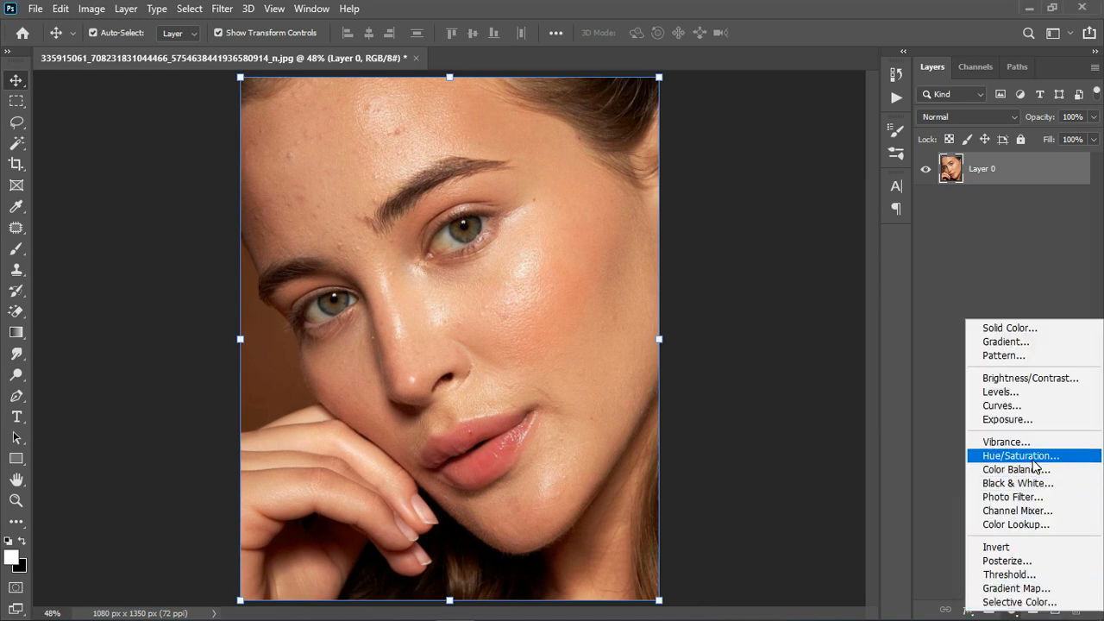
pyautogui.click(1035, 458)
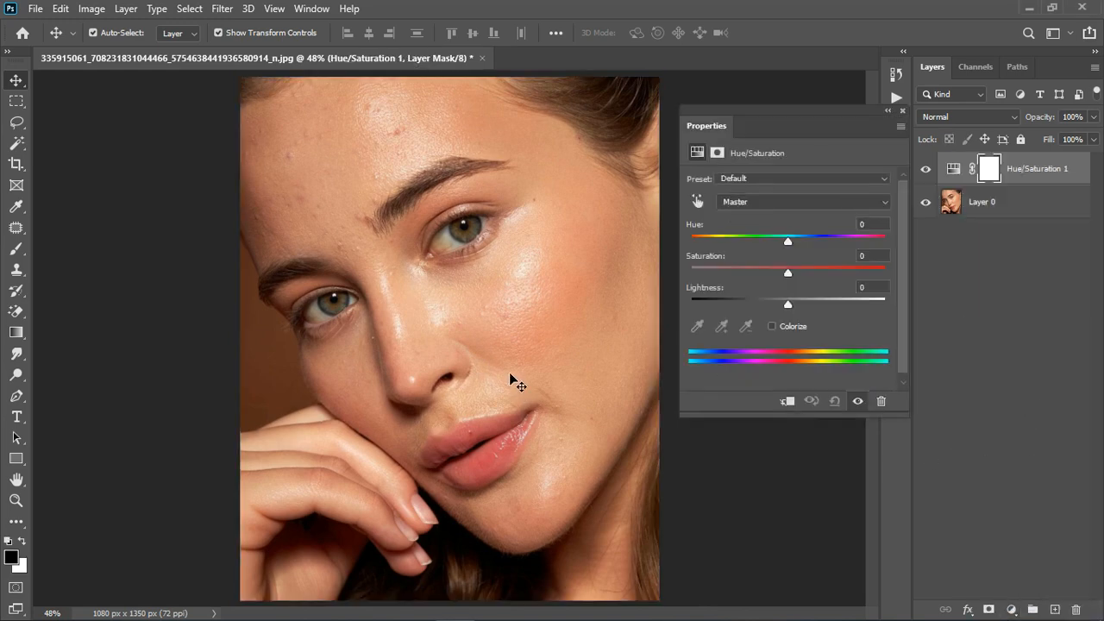
# - Sample the reddish cheek skin with the on-image adjustment tool to target the Reds range in Hue/Saturation
pyautogui.scroll(3, 516, 384)
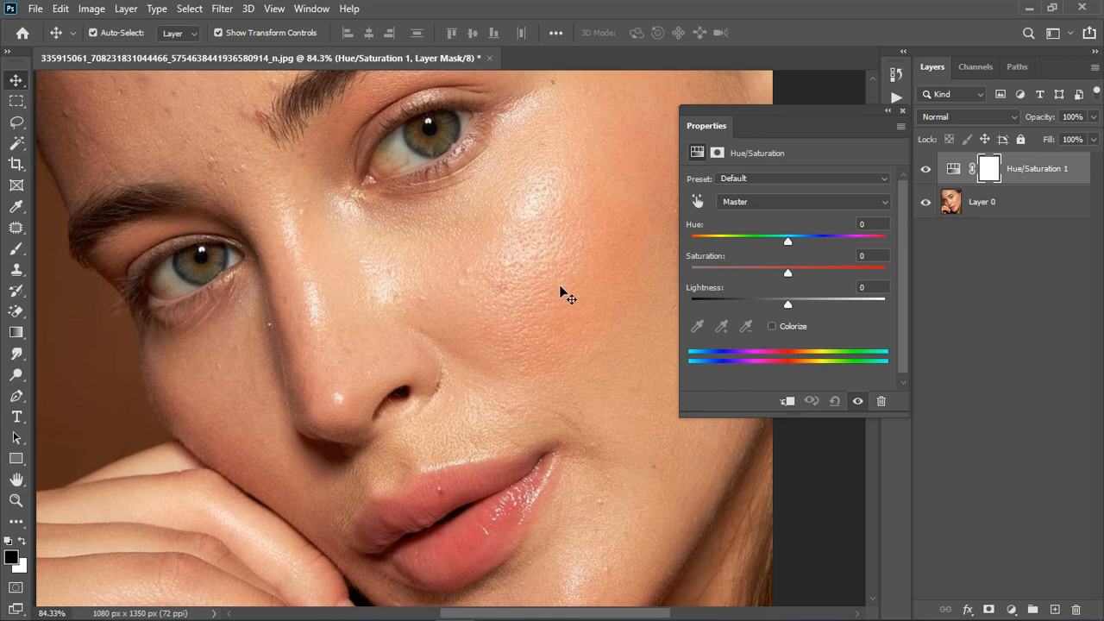
pyautogui.scroll(-2, 473, 335)
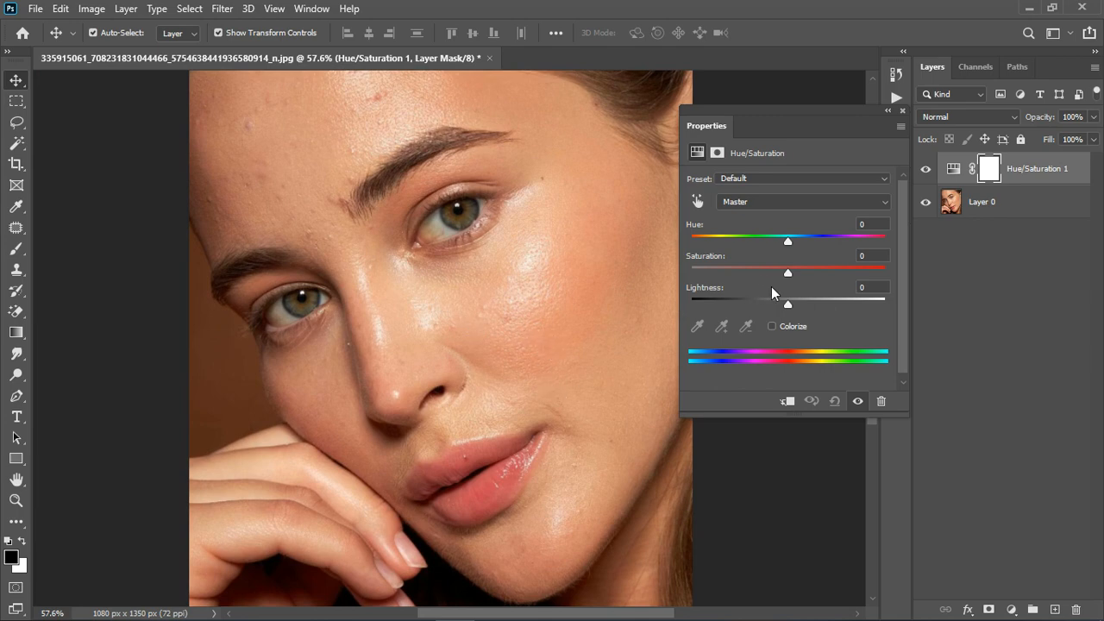
pyautogui.click(699, 202)
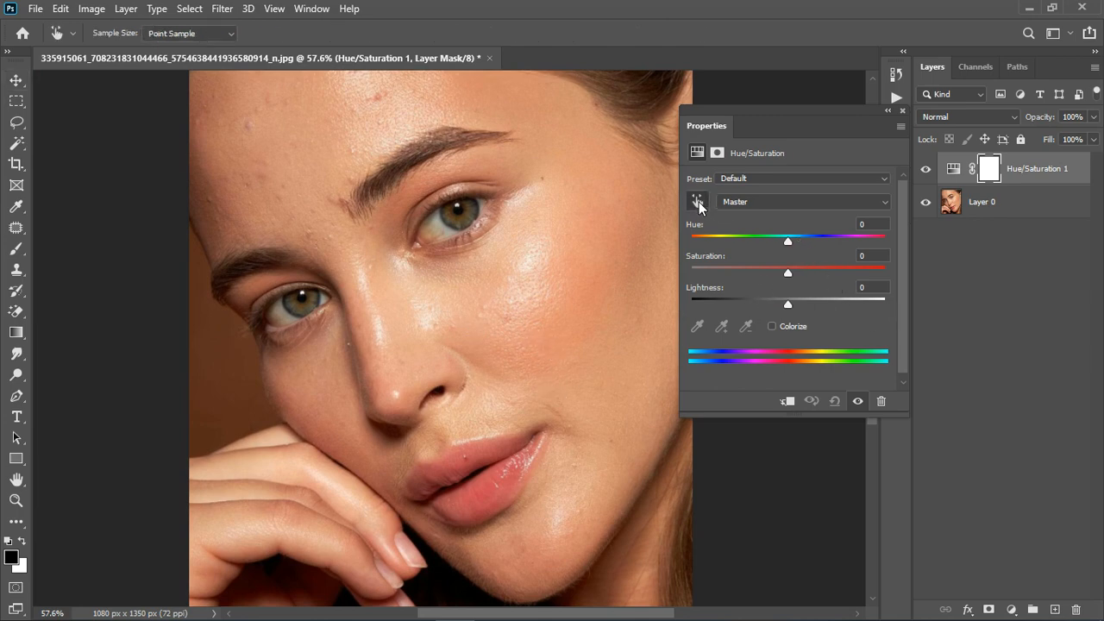
pyautogui.click(563, 300)
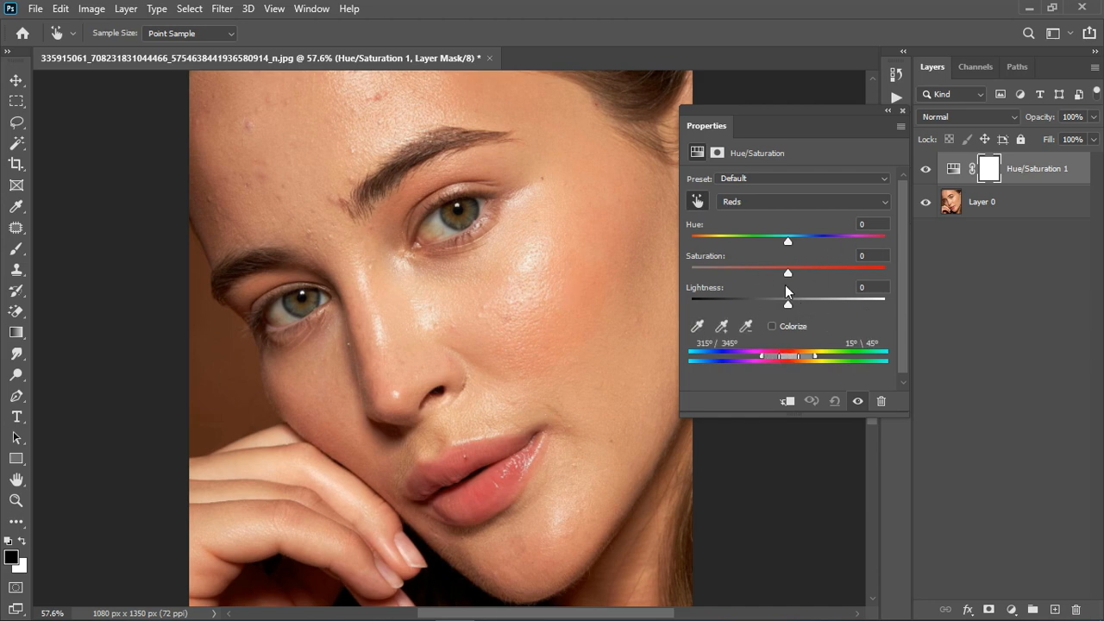
# - Set the Reds hue to +180 and shift the affected colour range to 292°/322° and 352°\21°
pyautogui.moveTo(785, 242); pyautogui.dragTo(884, 240)
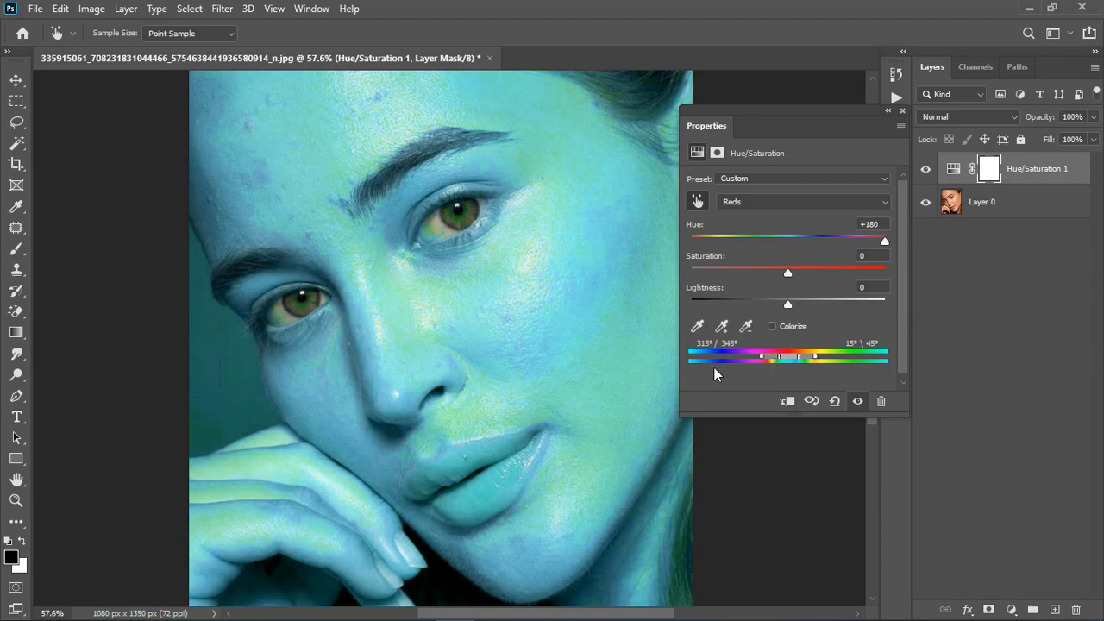
pyautogui.moveTo(791, 362)
pyautogui.mouseDown()
pyautogui.moveTo(827, 360)
pyautogui.moveTo(779, 359)
pyautogui.mouseUp()
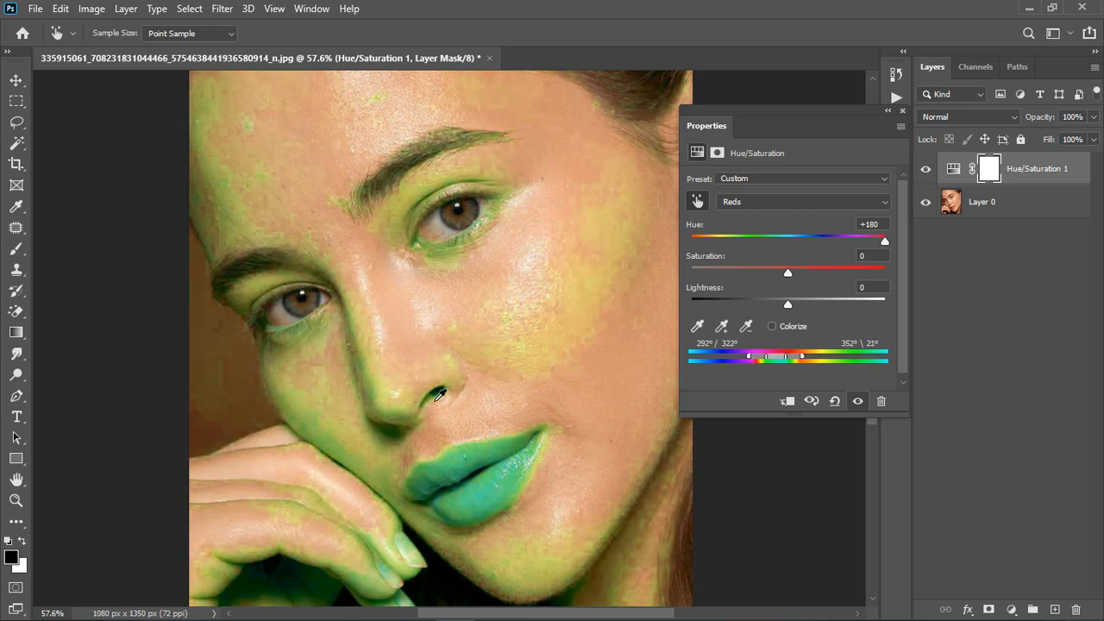
pyautogui.scroll(-2, 450, 406)
pyautogui.scroll(2, 450, 406)
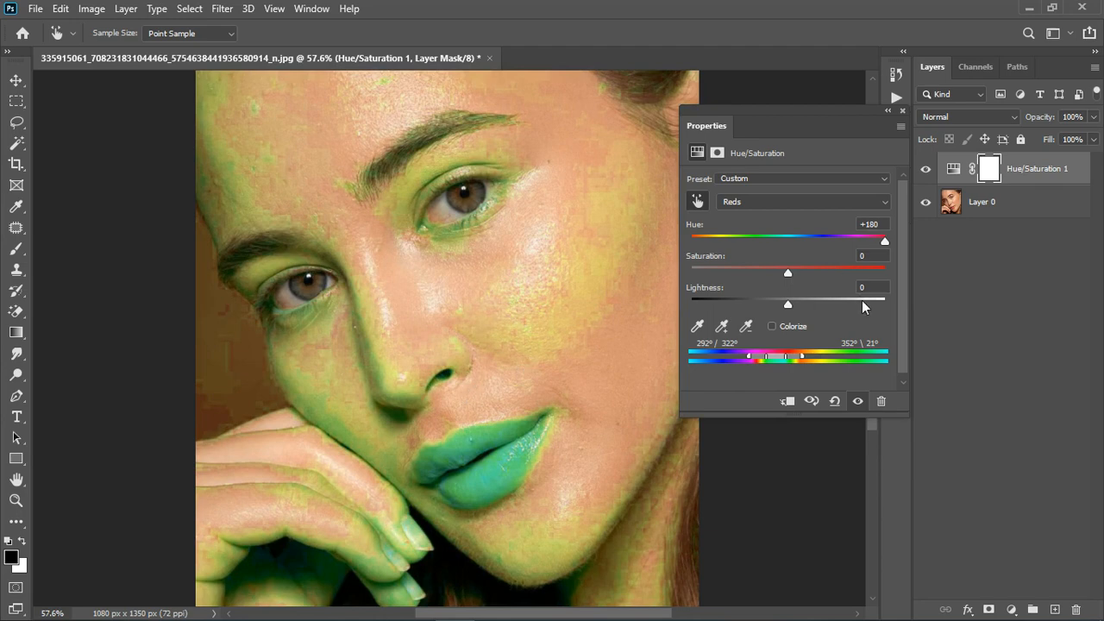
# - Reset the Reds hue to 0, adjust it to +28 and moderately lower the Reds saturation
pyautogui.click(856, 223)
pyautogui.write('0')
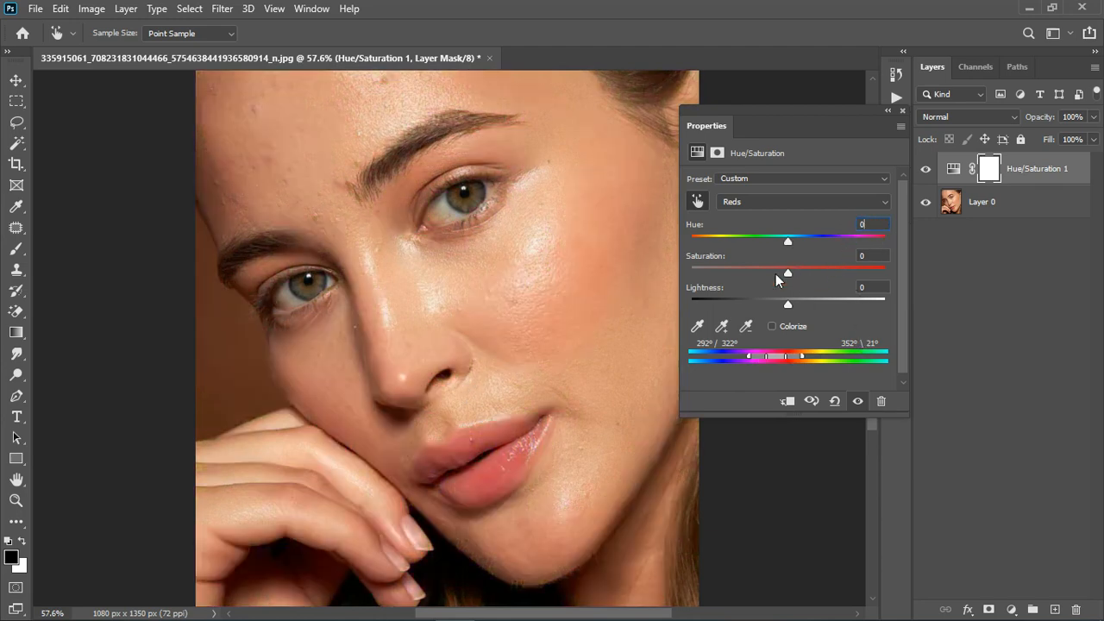
pyautogui.click(776, 273)
pyautogui.moveTo(773, 275); pyautogui.dragTo(807, 241)
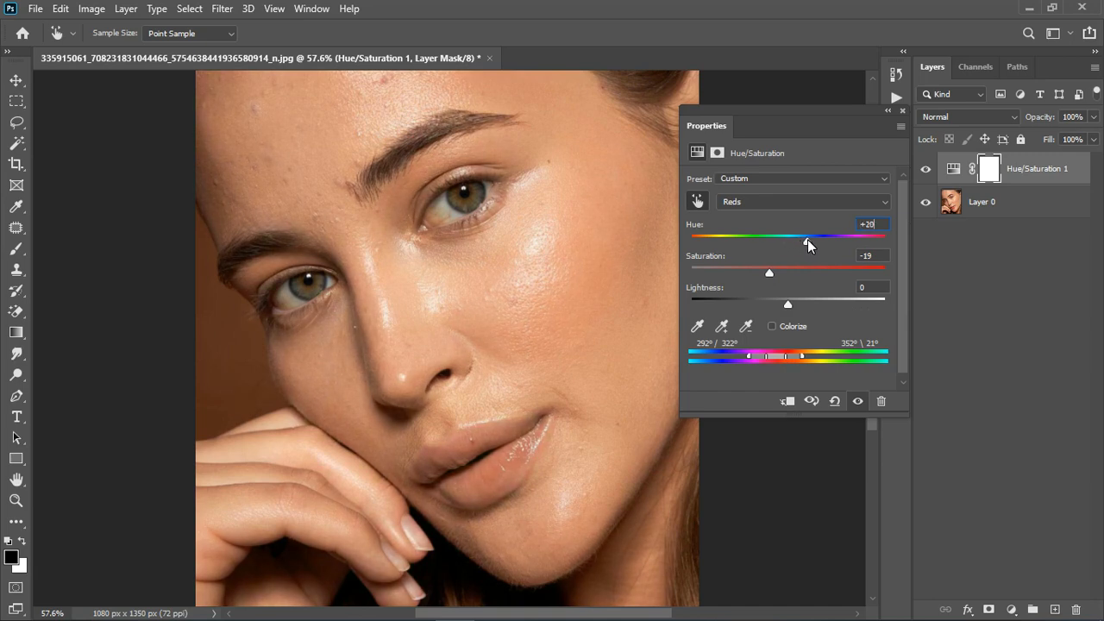
pyautogui.moveTo(806, 240); pyautogui.dragTo(816, 240)
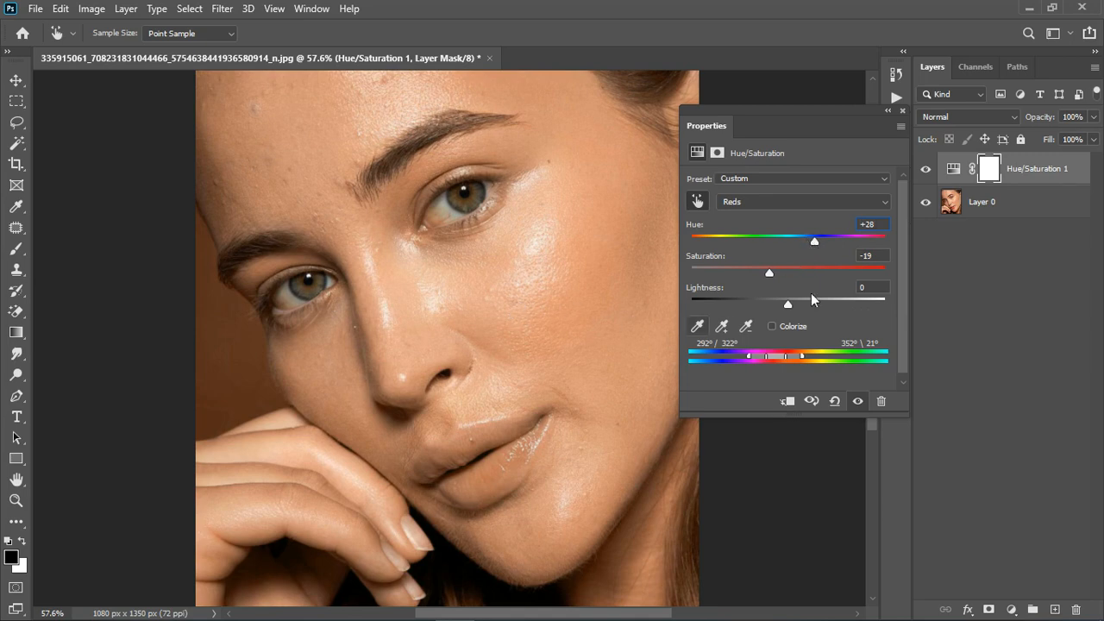
pyautogui.moveTo(769, 273)
pyautogui.mouseDown()
pyautogui.moveTo(790, 269)
pyautogui.moveTo(776, 267)
pyautogui.mouseUp()
pyautogui.click(904, 112)
# - Paint black over the lips on the Hue/Saturation mask with a soft 90 px brush to restore their colour
pyautogui.click(16, 252)
pyautogui.scroll(-3, 495, 470)
pyautogui.scroll(4, 494, 471)
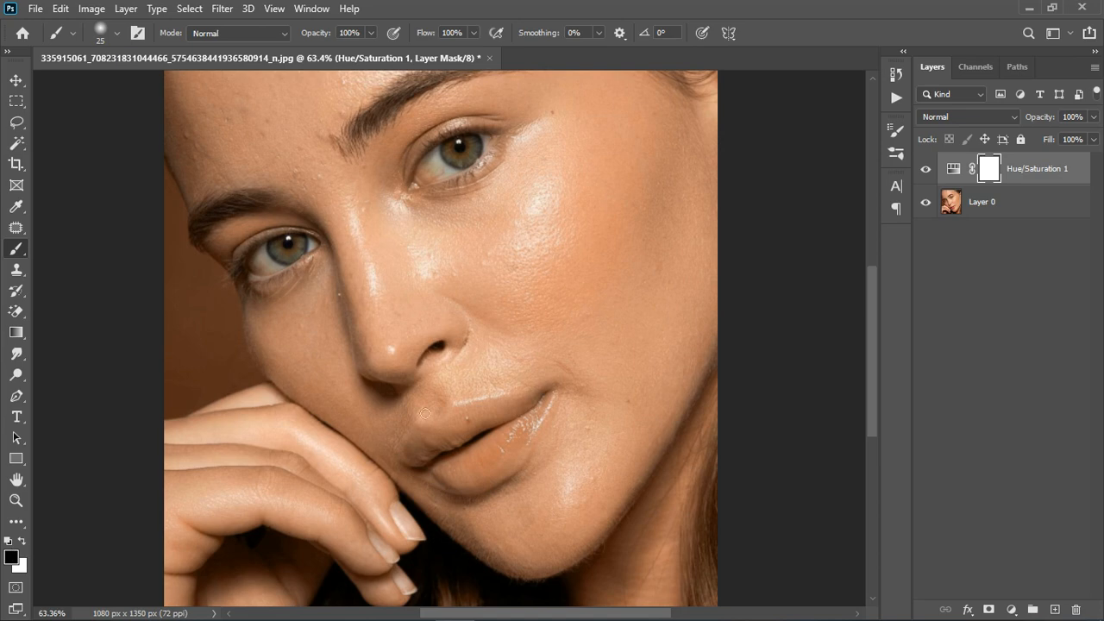
pyautogui.press(']')
pyautogui.press(']')
pyautogui.press(']')
pyautogui.press(']')
pyautogui.press(']')
pyautogui.press(']')
pyautogui.press(']')
pyautogui.press(']')
pyautogui.press(']')
pyautogui.moveTo(478, 448)
pyautogui.mouseDown()
pyautogui.moveTo(471, 476)
pyautogui.moveTo(450, 460)
pyautogui.moveTo(546, 427)
pyautogui.moveTo(548, 446)
pyautogui.moveTo(522, 483)
pyautogui.moveTo(450, 480)
pyautogui.mouseUp()
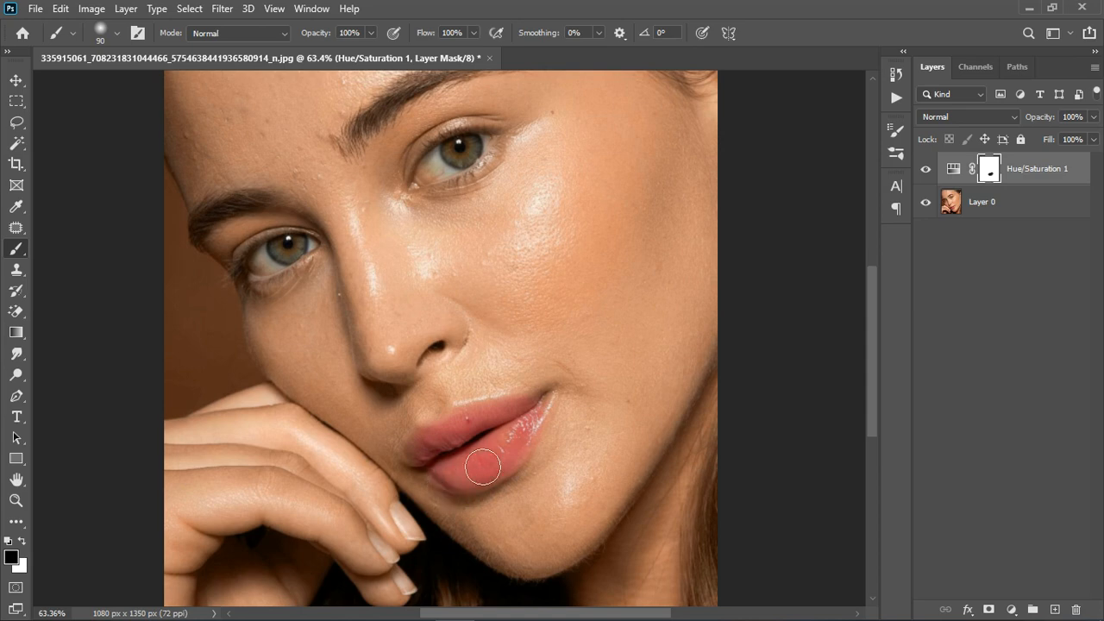
# - Compare the portrait with the Hue/Saturation adjustment hidden and shown, checking the lips, eyes and skin up close
pyautogui.click(927, 169)
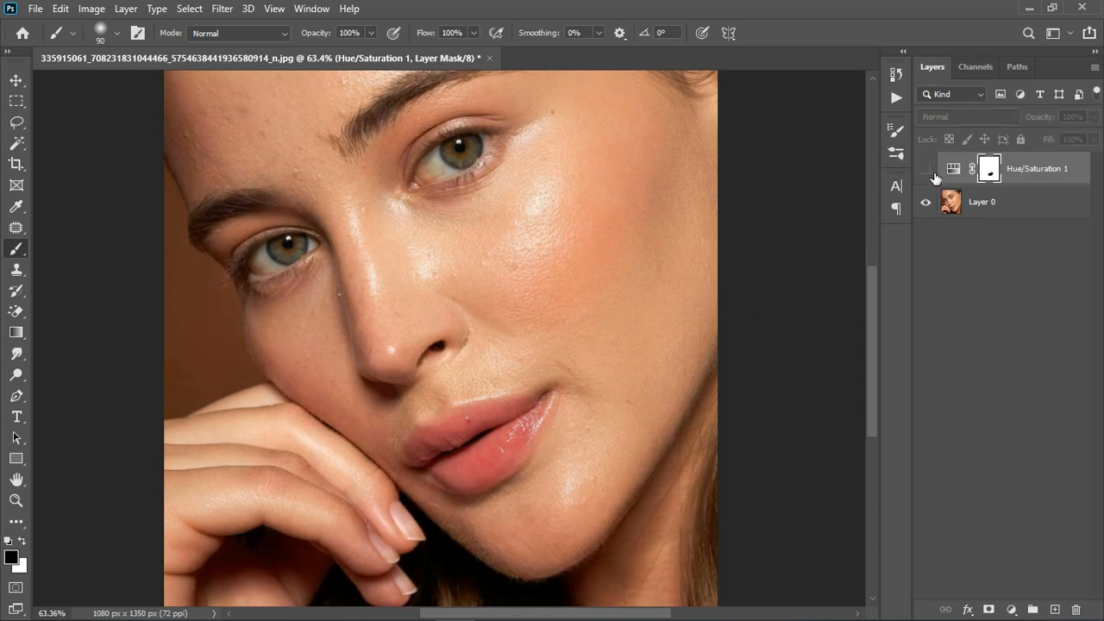
pyautogui.click(932, 172)
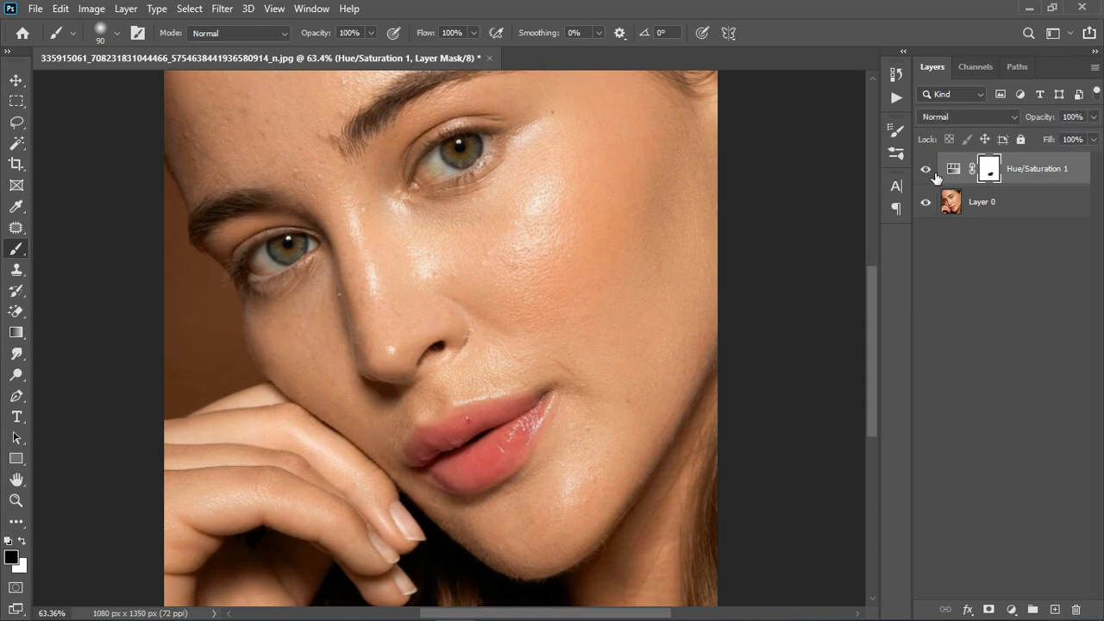
pyautogui.click(928, 171)
pyautogui.scroll(-3, 624, 244)
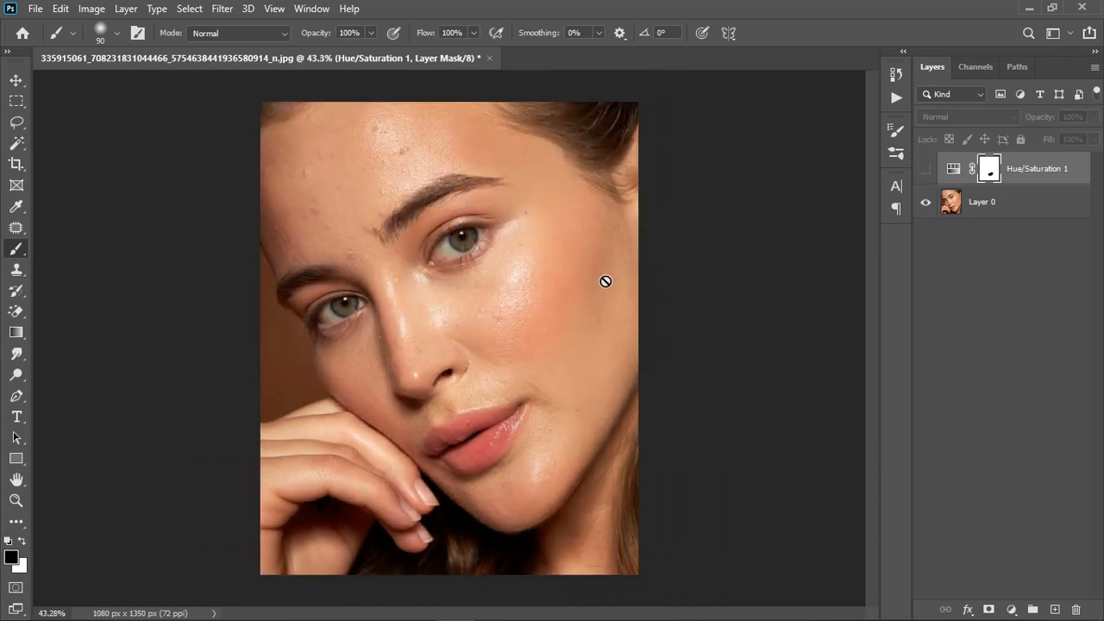
pyautogui.scroll(3, 322, 226)
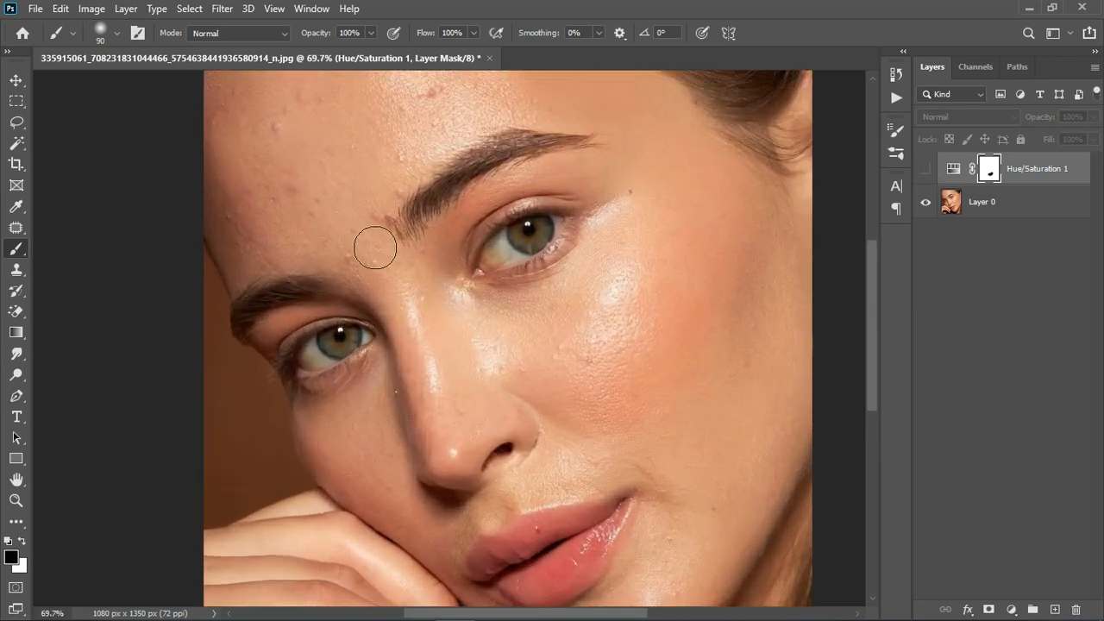
pyautogui.scroll(1, 375, 249)
pyautogui.click(928, 171)
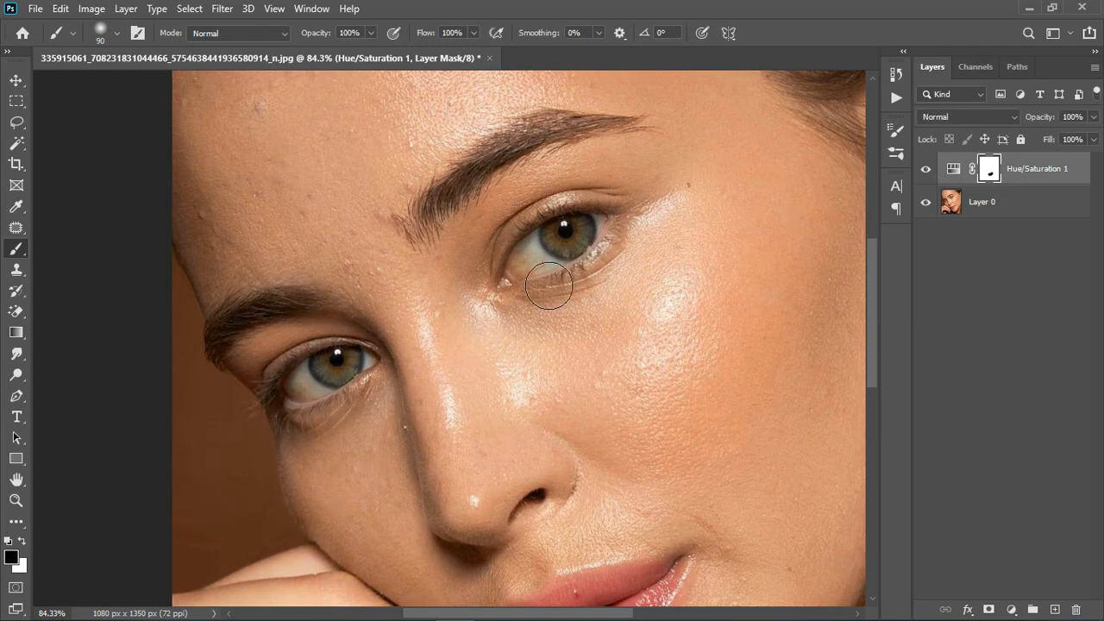
# - Mask the Hue/Saturation adjustment off around both eyes with a 50 px black brush and compare before and after
pyautogui.press('[')
pyautogui.press('[')
pyautogui.press('[')
pyautogui.press('[')
pyautogui.moveTo(522, 264)
pyautogui.mouseDown()
pyautogui.moveTo(573, 229)
pyautogui.moveTo(604, 226)
pyautogui.moveTo(618, 238)
pyautogui.moveTo(562, 285)
pyautogui.moveTo(516, 290)
pyautogui.mouseUp()
pyautogui.moveTo(291, 396)
pyautogui.mouseDown()
pyautogui.moveTo(342, 368)
pyautogui.moveTo(377, 375)
pyautogui.moveTo(309, 417)
pyautogui.mouseUp()
pyautogui.hotkey('ctrl', '0')
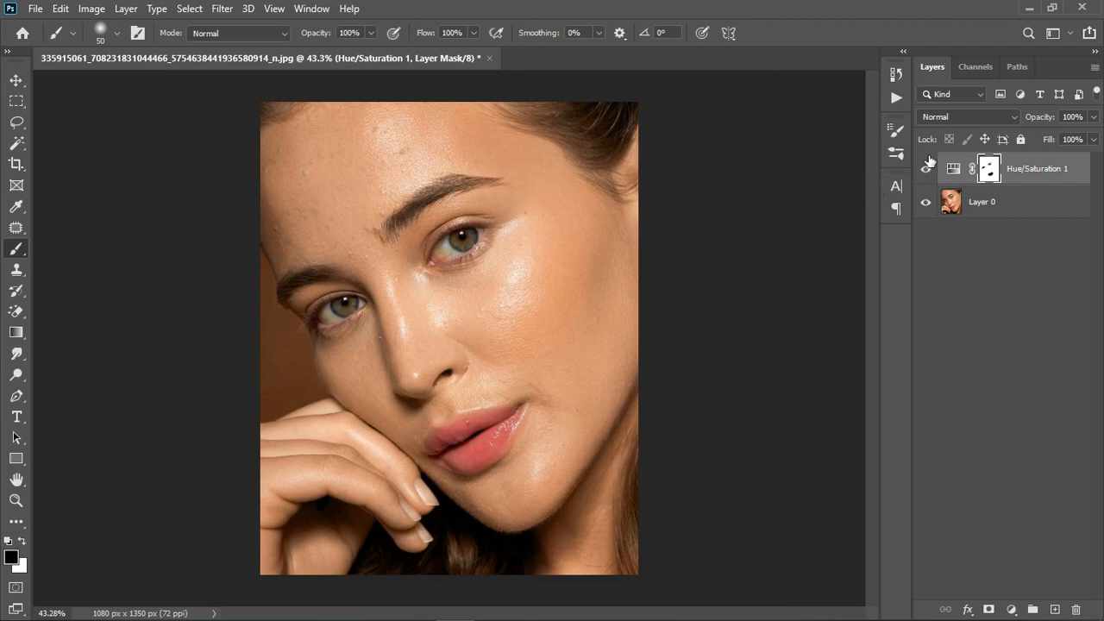
pyautogui.click(930, 176)
pyautogui.click(930, 177)
# - Stamp all visible layers into a new layer on top and swap the foreground and background colours
pyautogui.scroll(5, 414, 466)
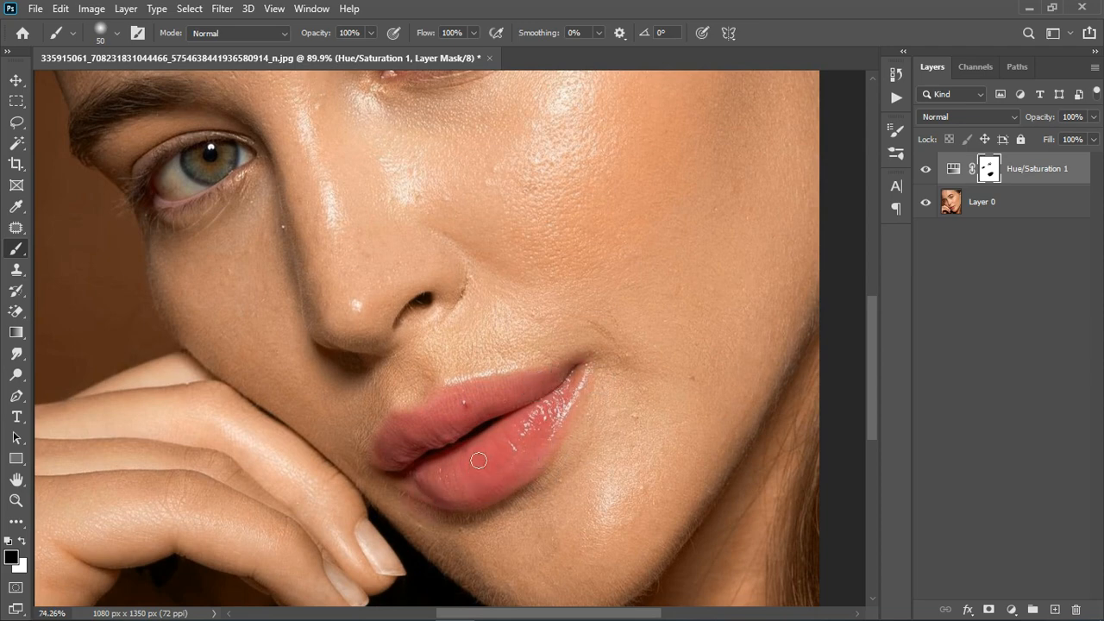
pyautogui.scroll(-6, 530, 401)
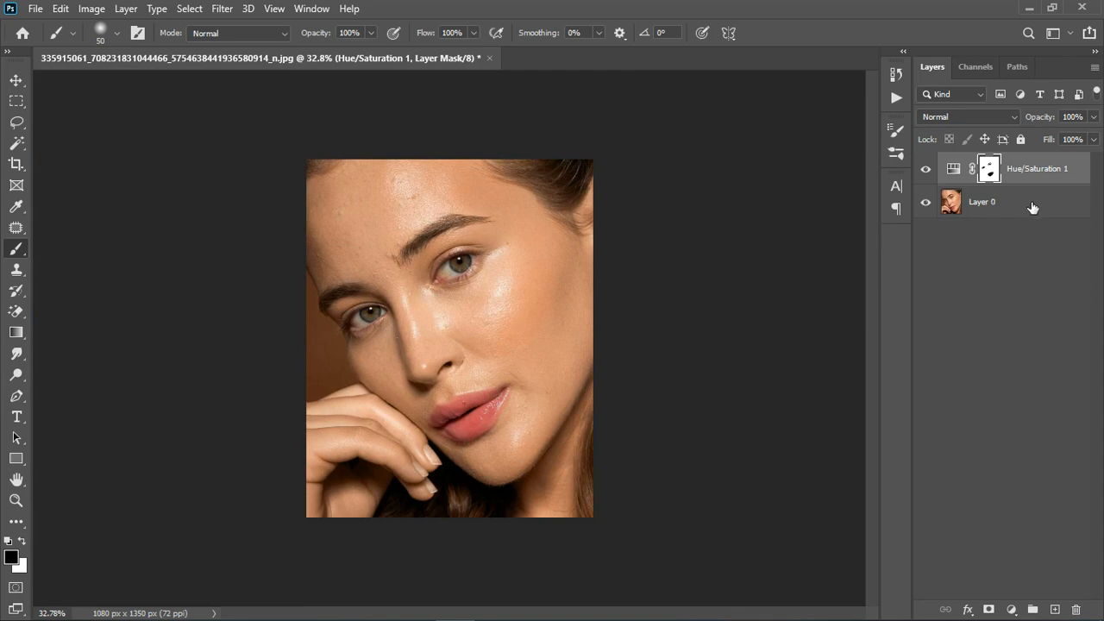
pyautogui.hotkey('ctrl', 'shift', 'alt', 'e')
pyautogui.press('x')
# - Remove blemishes on the forehead and beside the eyebrow with the Content-Aware Spot Healing Brush at 35 px
pyautogui.scroll(5, 518, 296)
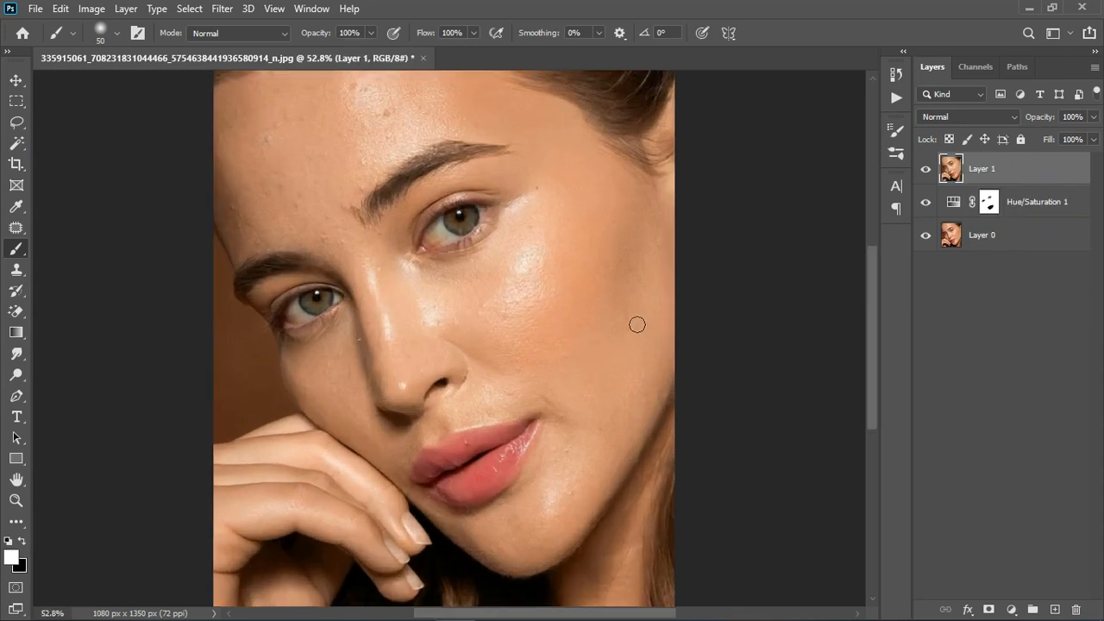
pyautogui.scroll(3, 480, 301)
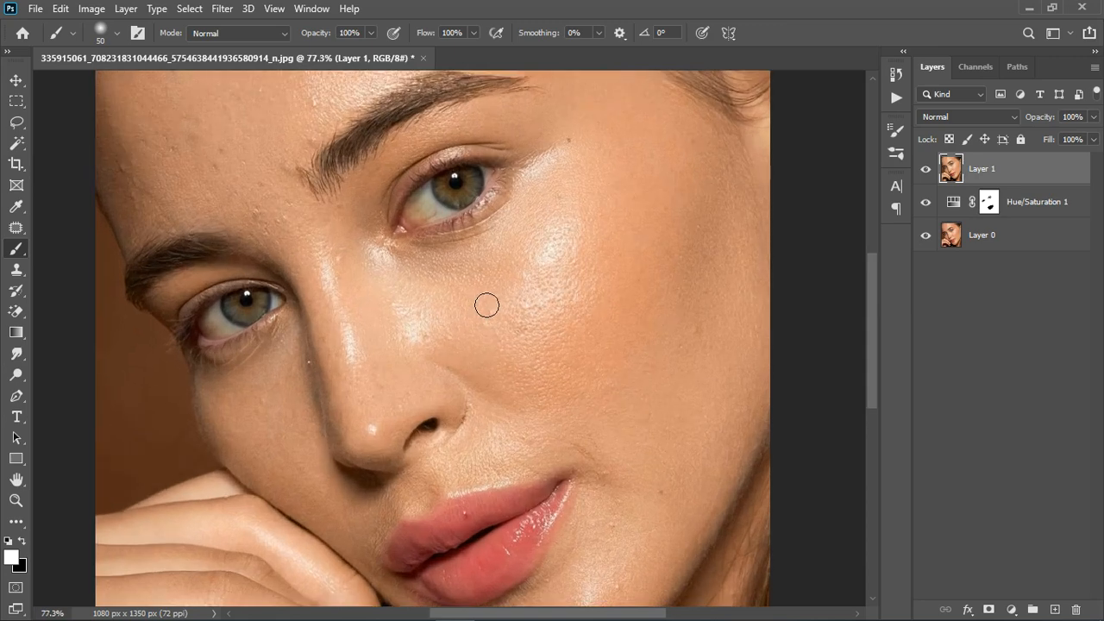
pyautogui.scroll(-3, 490, 304)
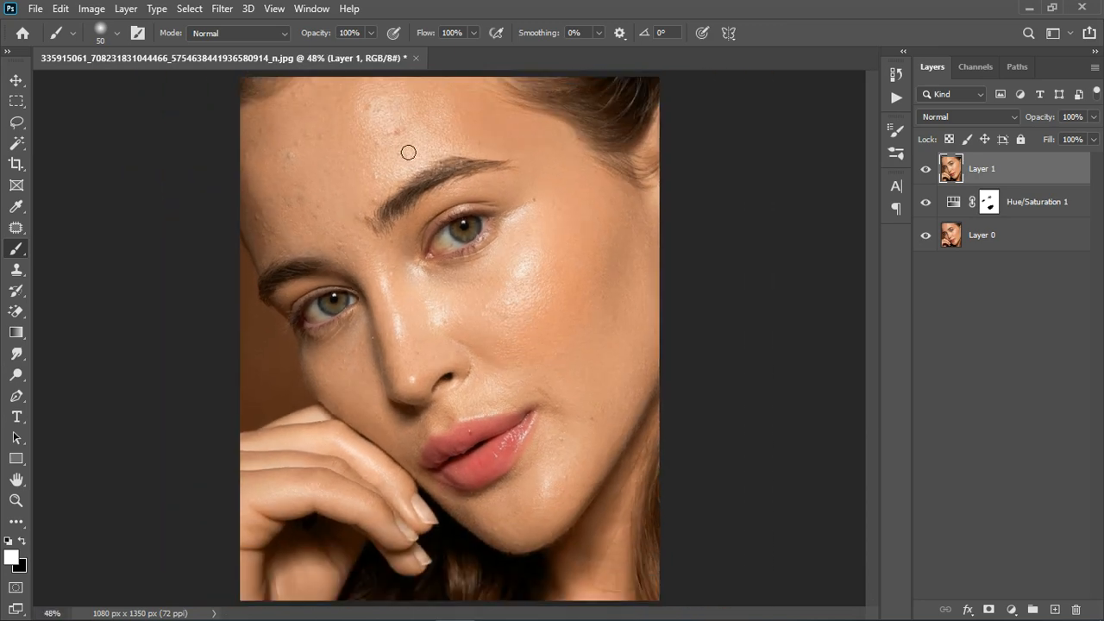
pyautogui.scroll(-2, 551, 354)
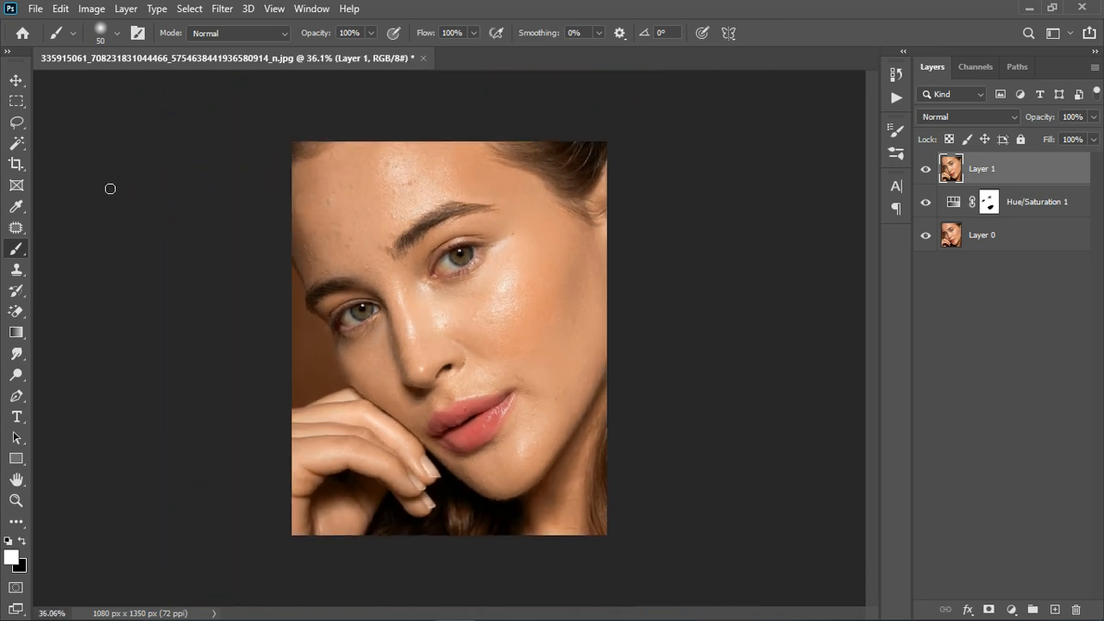
pyautogui.scroll(2, 417, 260)
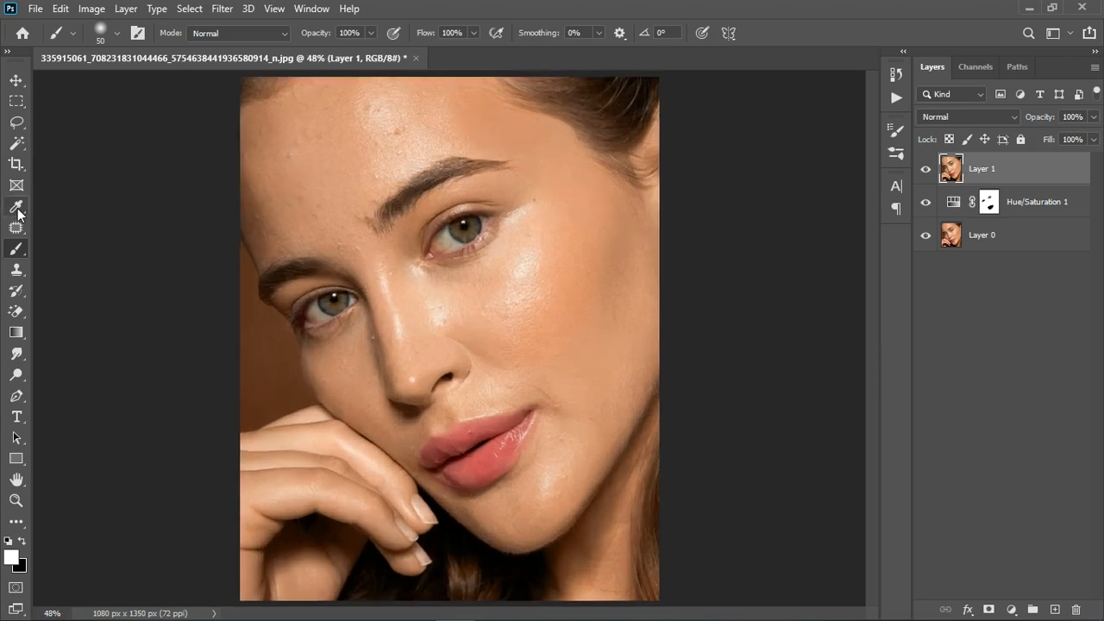
pyautogui.click(17, 229)
pyautogui.click(77, 219)
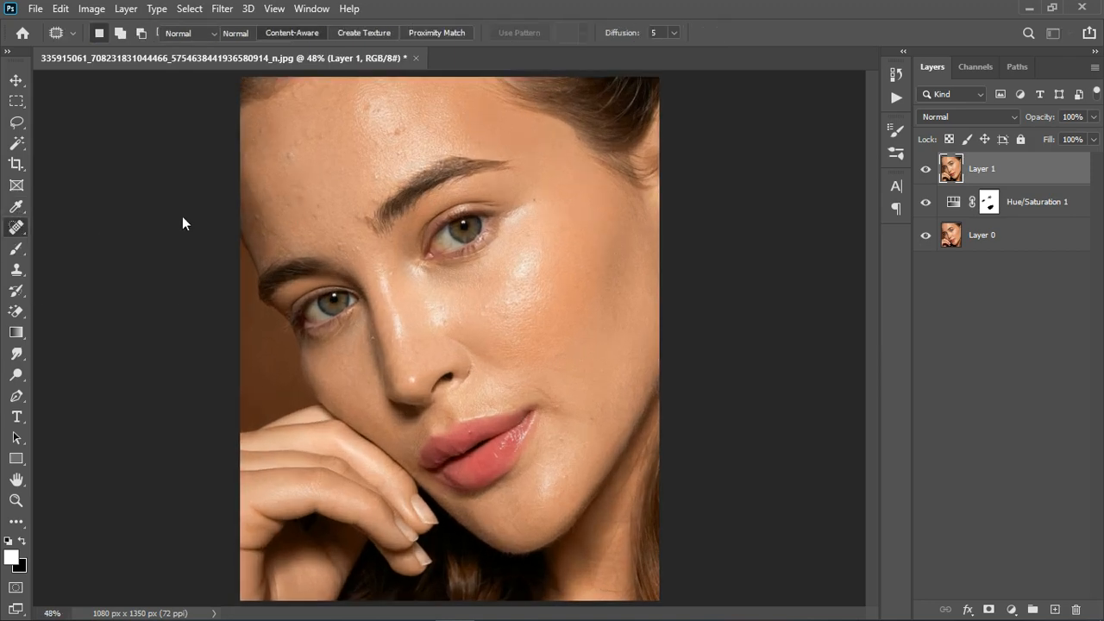
pyautogui.scroll(2, 406, 138)
pyautogui.scroll(1, 406, 138)
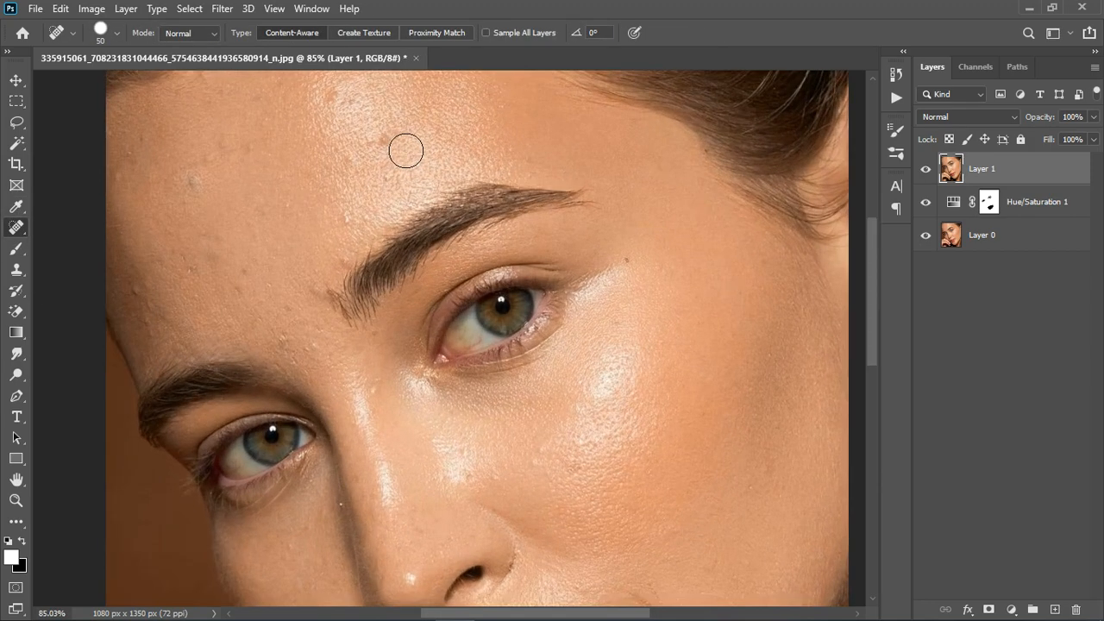
pyautogui.press('[')
pyautogui.click(384, 140)
pyautogui.click(347, 216)
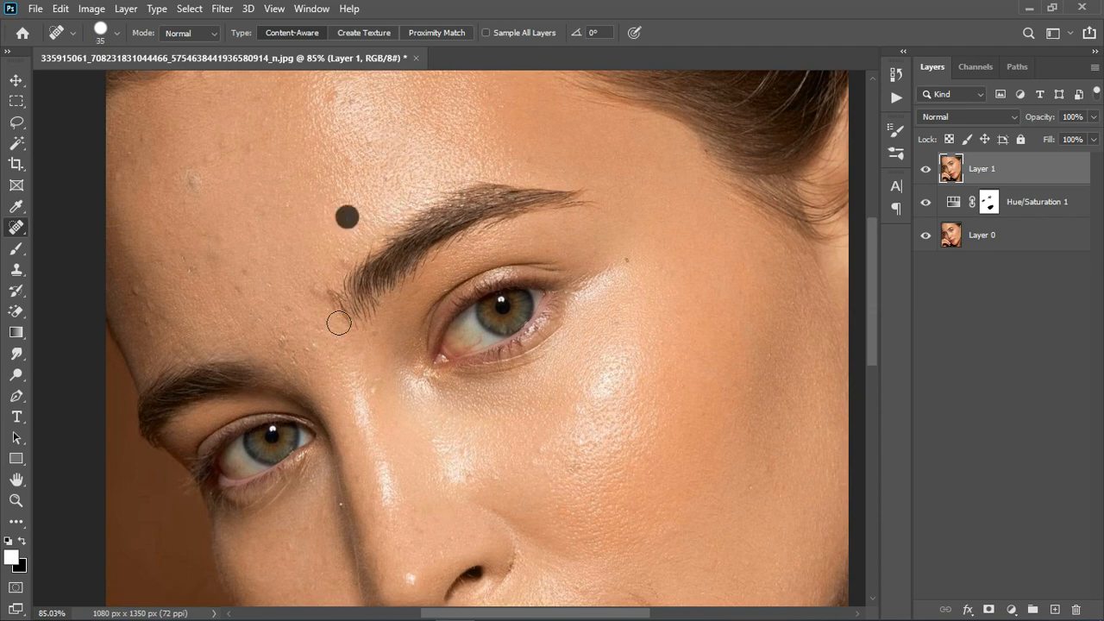
pyautogui.click(315, 295)
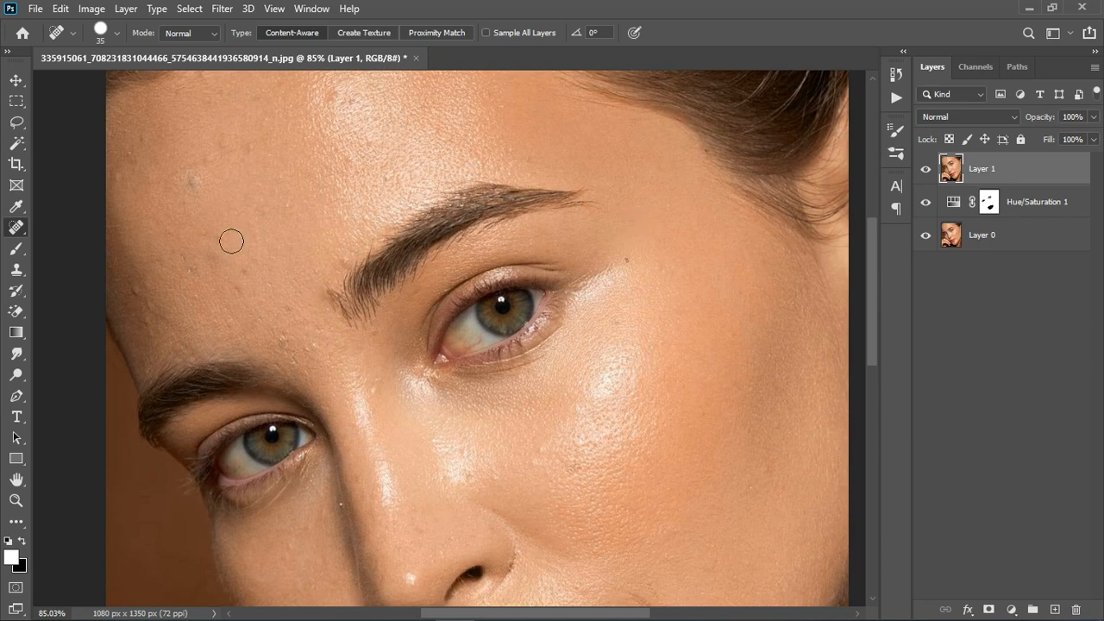
# - Duplicate the retouched Layer 1 twice and select the lower of the two copies
pyautogui.hotkey('ctrl', 'j')
pyautogui.hotkey('ctrl', 'j')
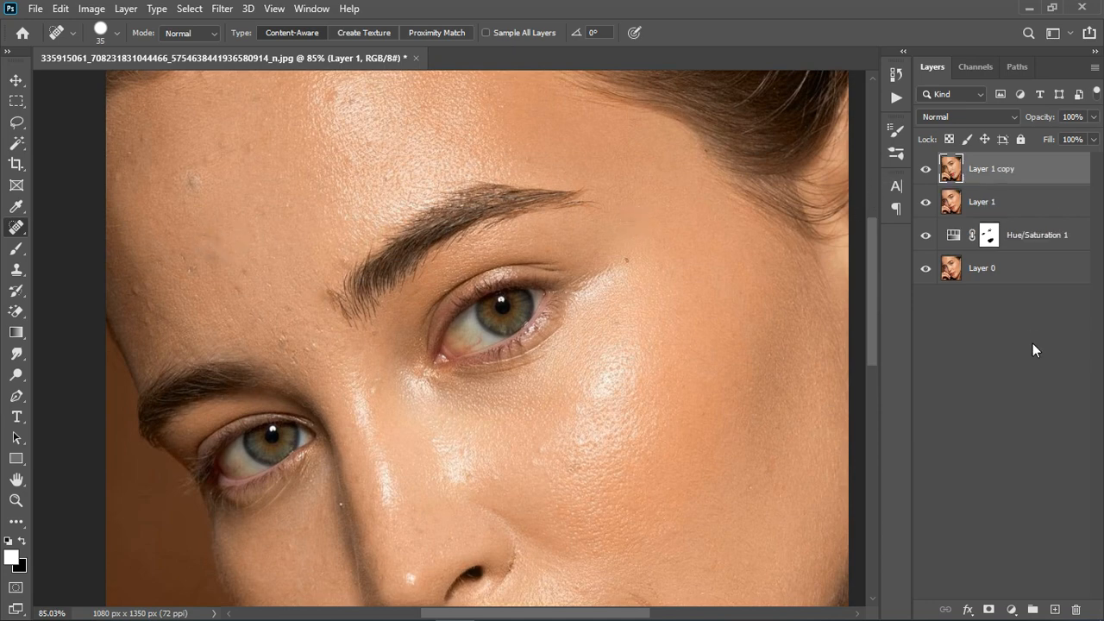
pyautogui.doubleClick(1010, 214)
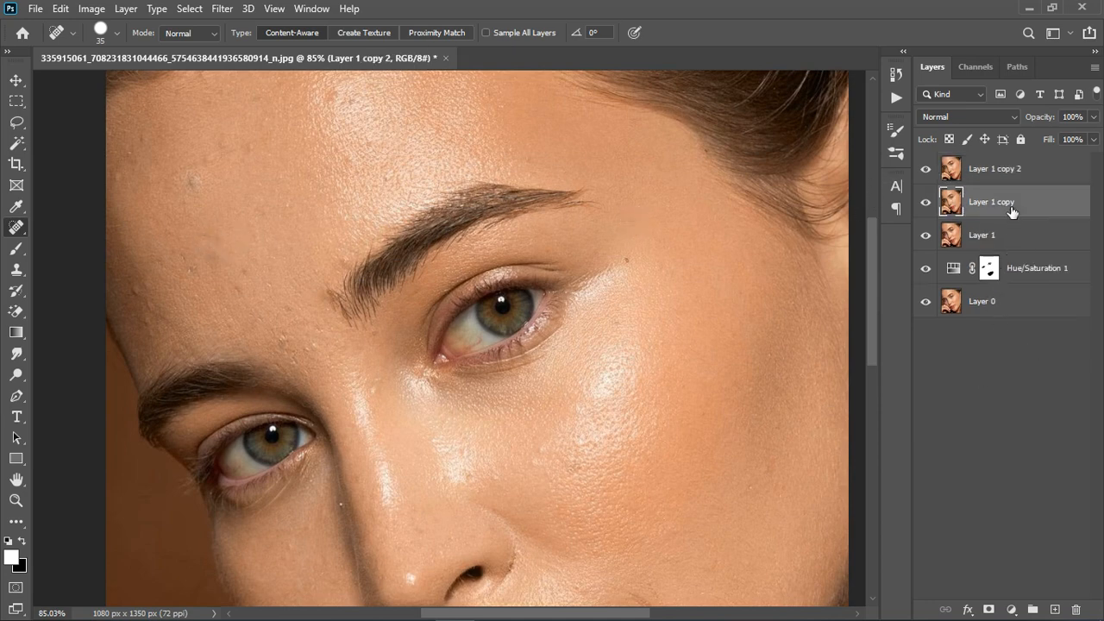
# - Rename the lower duplicate layer "color" and the top duplicate layer "texture"
pyautogui.write('color')
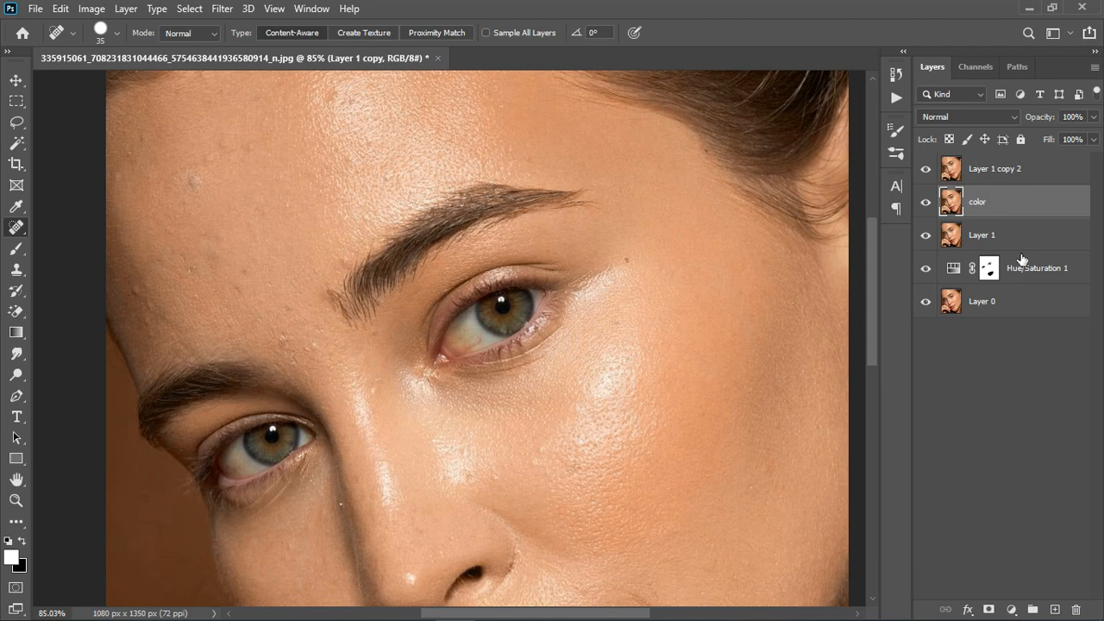
pyautogui.press('Return')
pyautogui.doubleClick(991, 171)
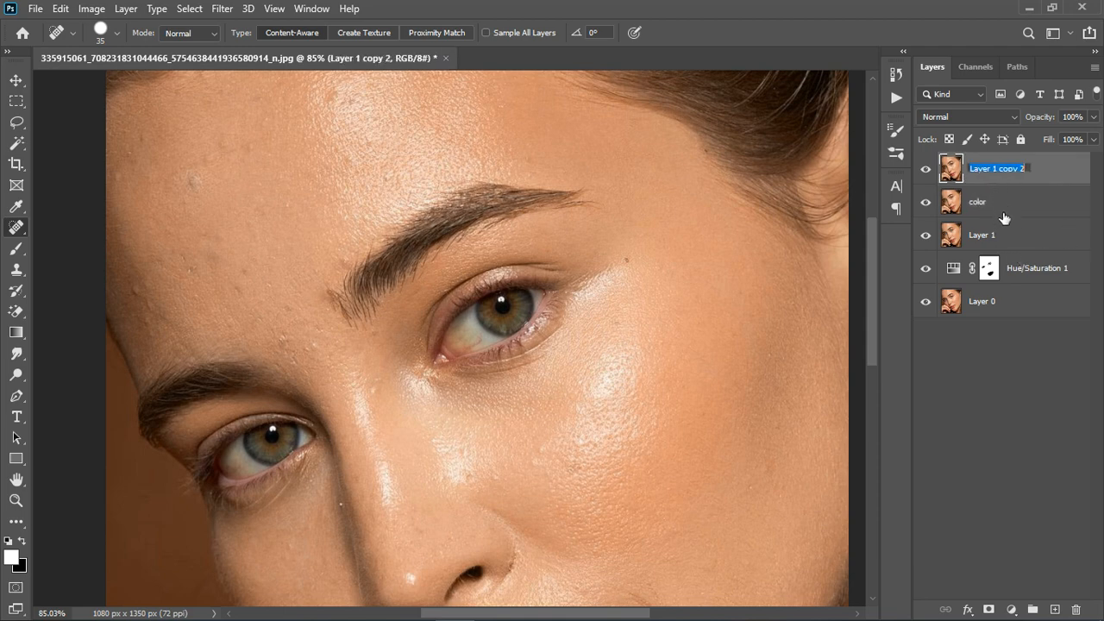
pyautogui.write('texture')
pyautogui.press('Return')
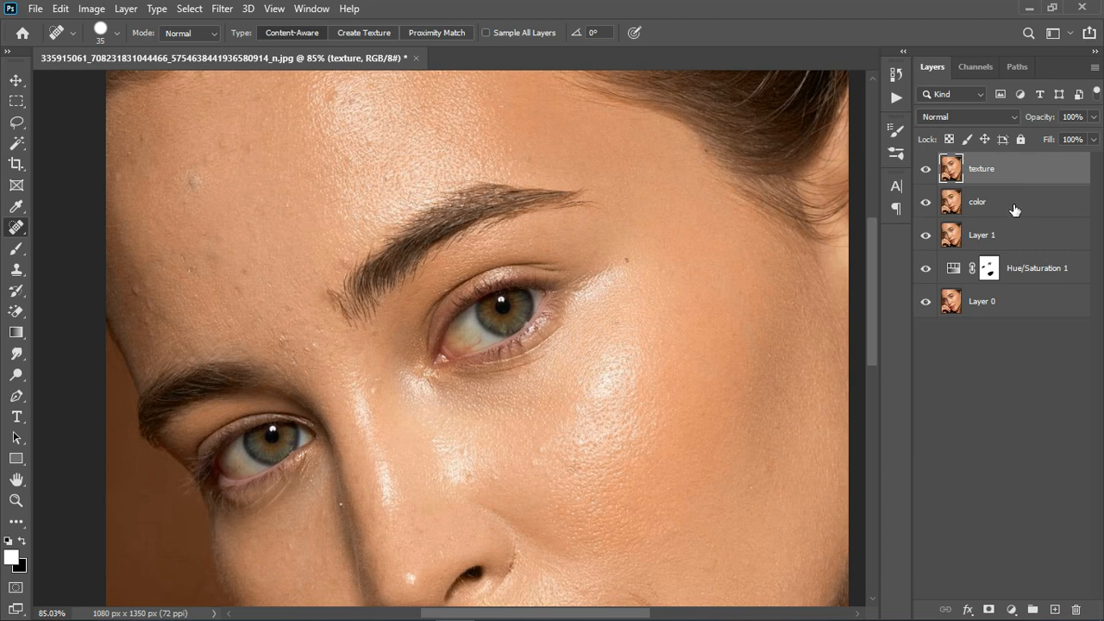
# - Group the color and texture layers, name the group "freq sep" and expand it
pyautogui.click(1019, 209)
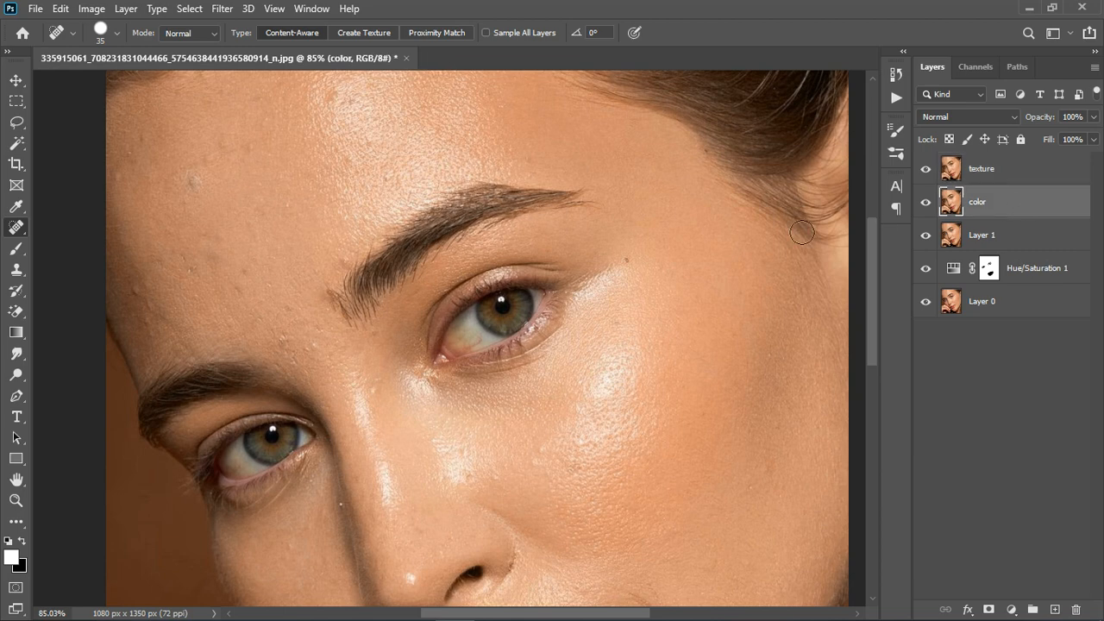
pyautogui.scroll(-3, 696, 233)
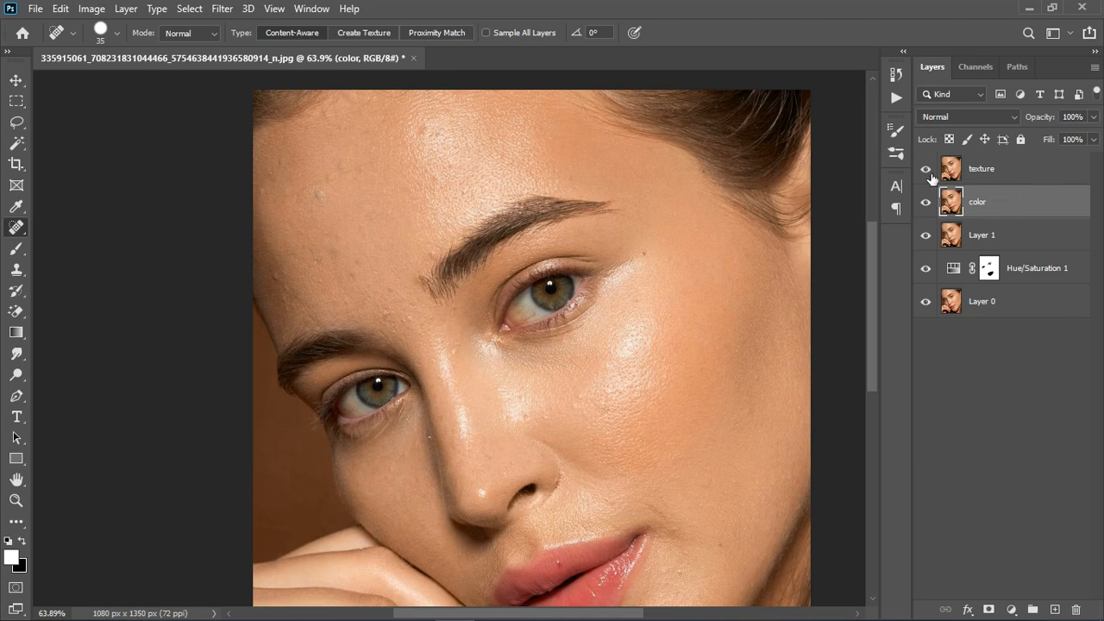
pyautogui.keyDown('ctrl'); pyautogui.click(1020, 179); pyautogui.keyUp('ctrl')
pyautogui.click(1037, 609)
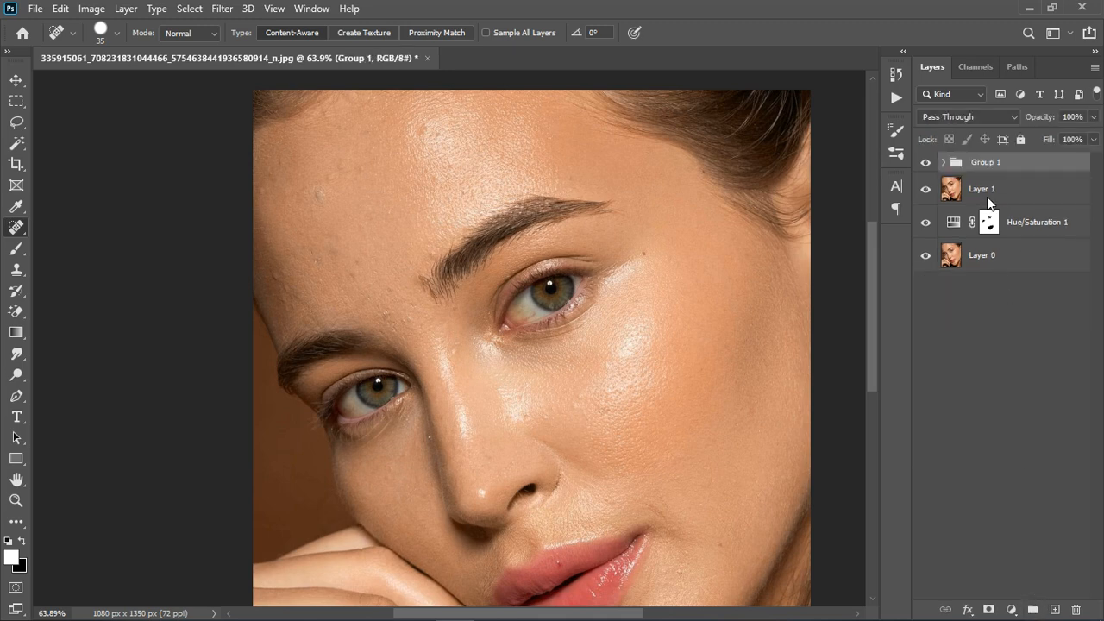
pyautogui.doubleClick(987, 162)
pyautogui.press('Return')
pyautogui.click(943, 162)
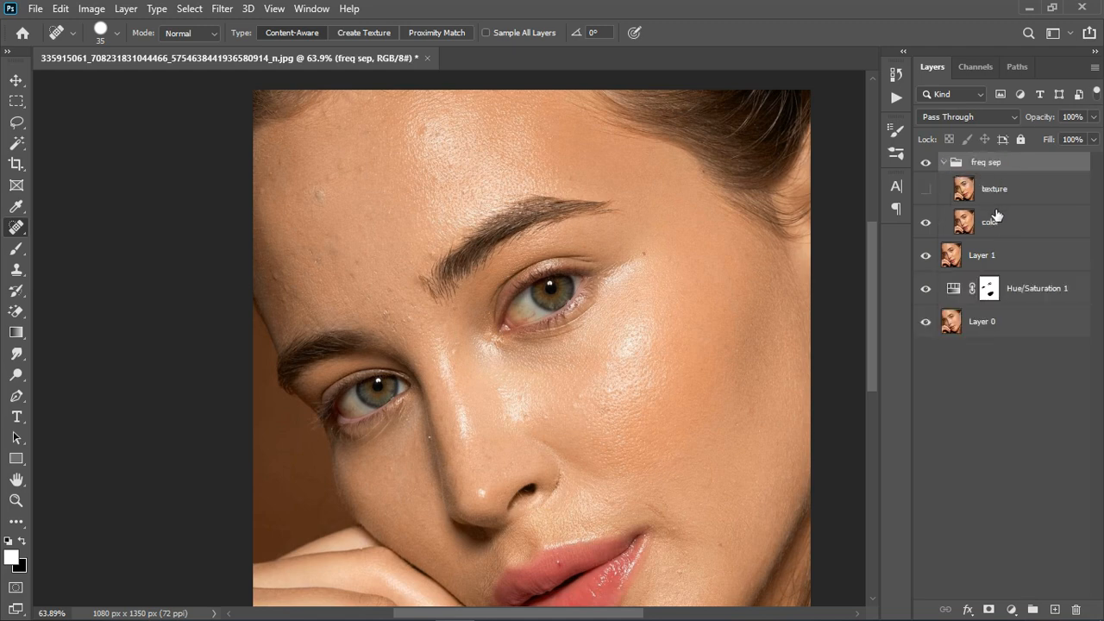
# - Blur the color layer with a Gaussian Blur of 6.4 pixels radius while the texture layer is hidden
pyautogui.click(992, 224)
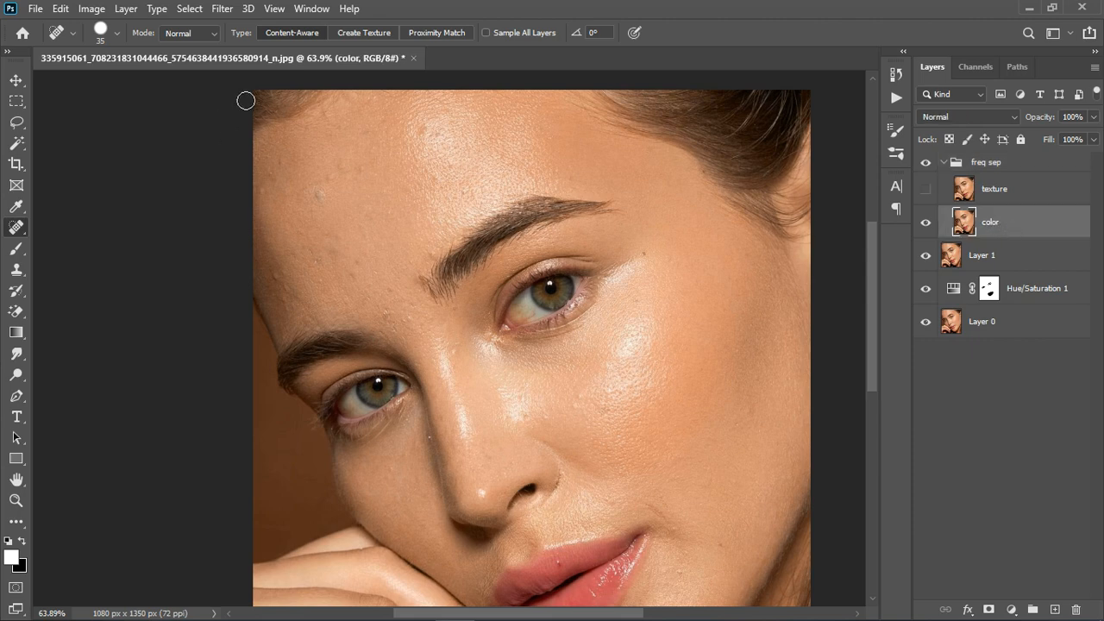
pyautogui.click(228, 10)
pyautogui.moveTo(240, 193)
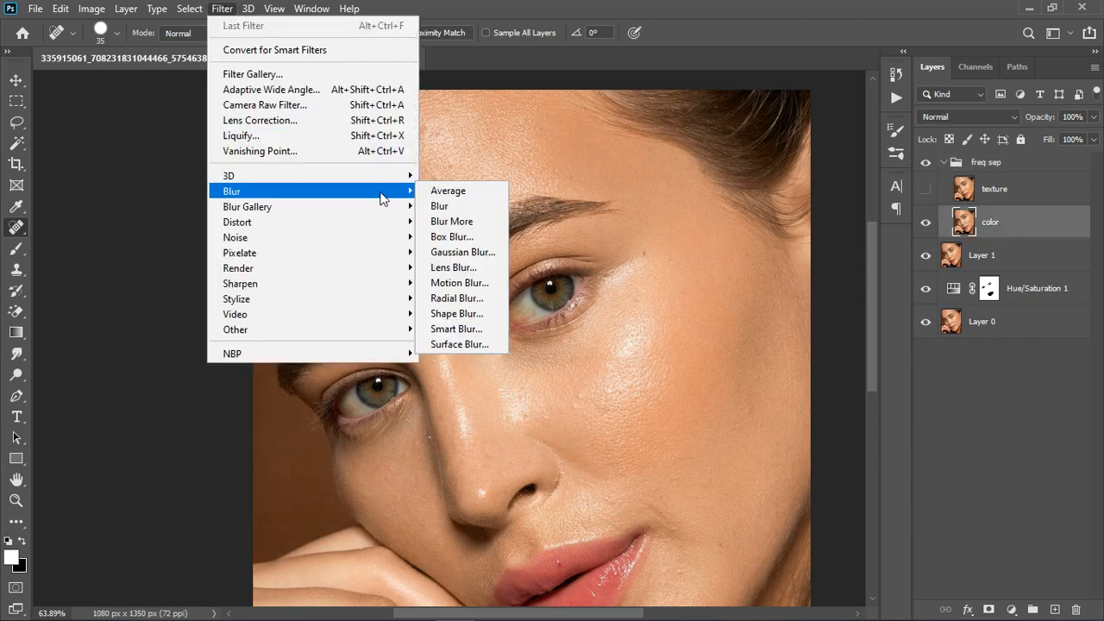
pyautogui.click(464, 252)
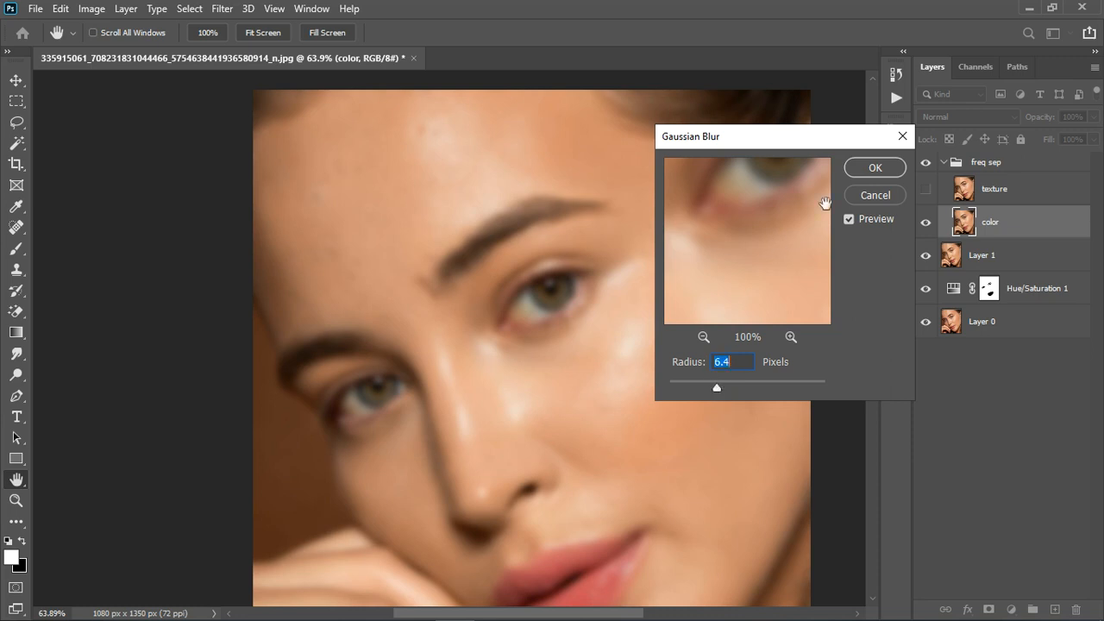
pyautogui.click(867, 170)
pyautogui.press('j')
# - Show the texture layer and run Apply Image on it with layer color, Subtract blending, 100% opacity, scale 2 and offset 128
pyautogui.click(925, 188)
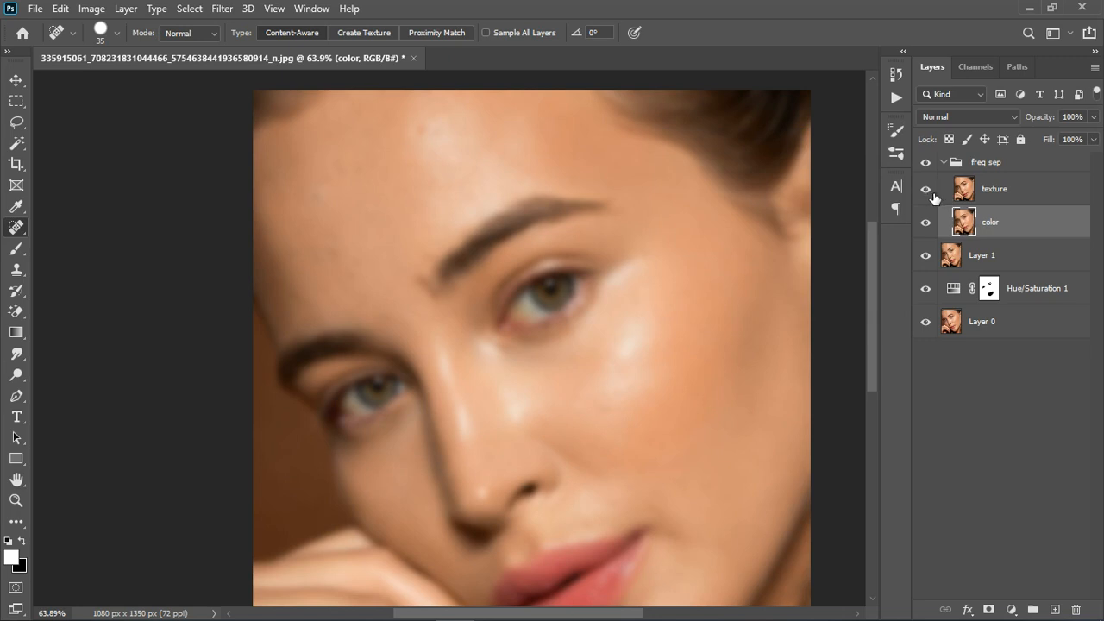
pyautogui.click(1022, 195)
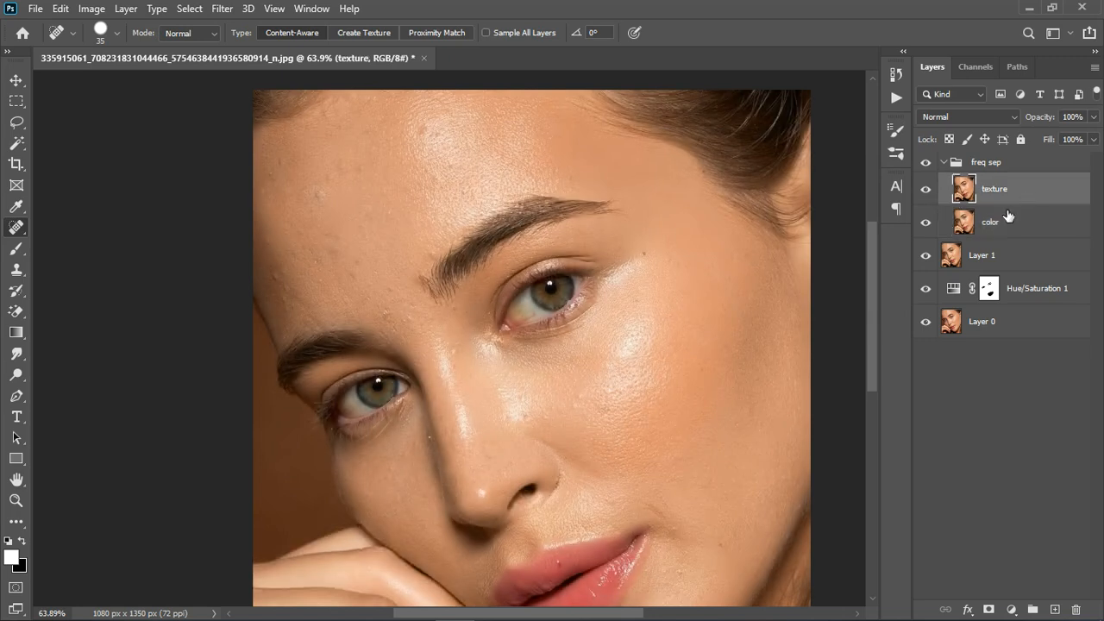
pyautogui.click(92, 9)
pyautogui.click(205, 255)
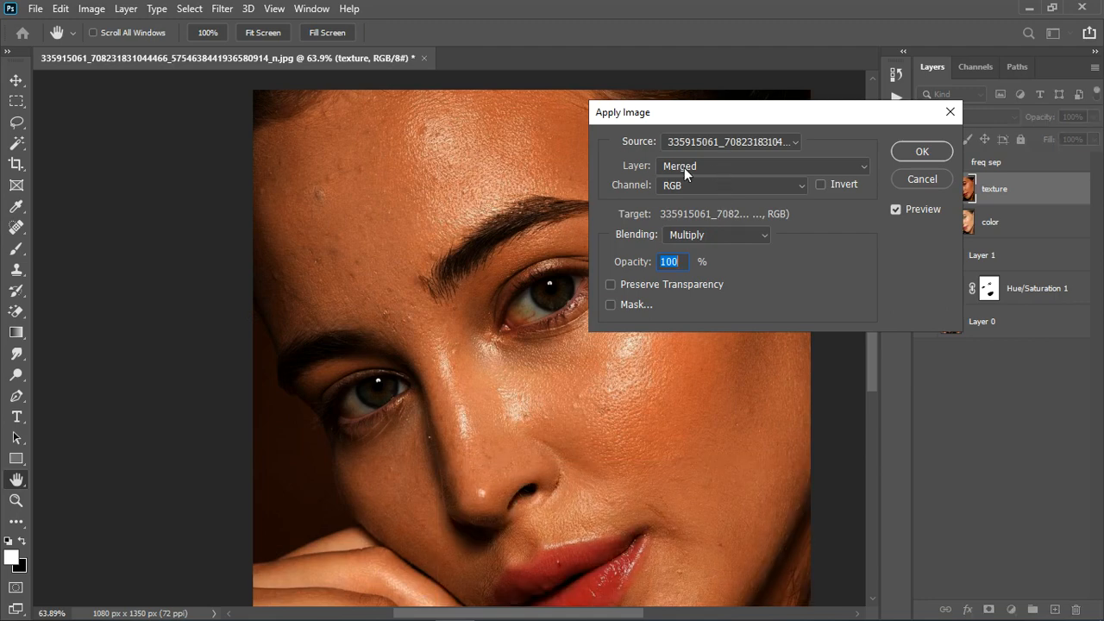
pyautogui.click(684, 167)
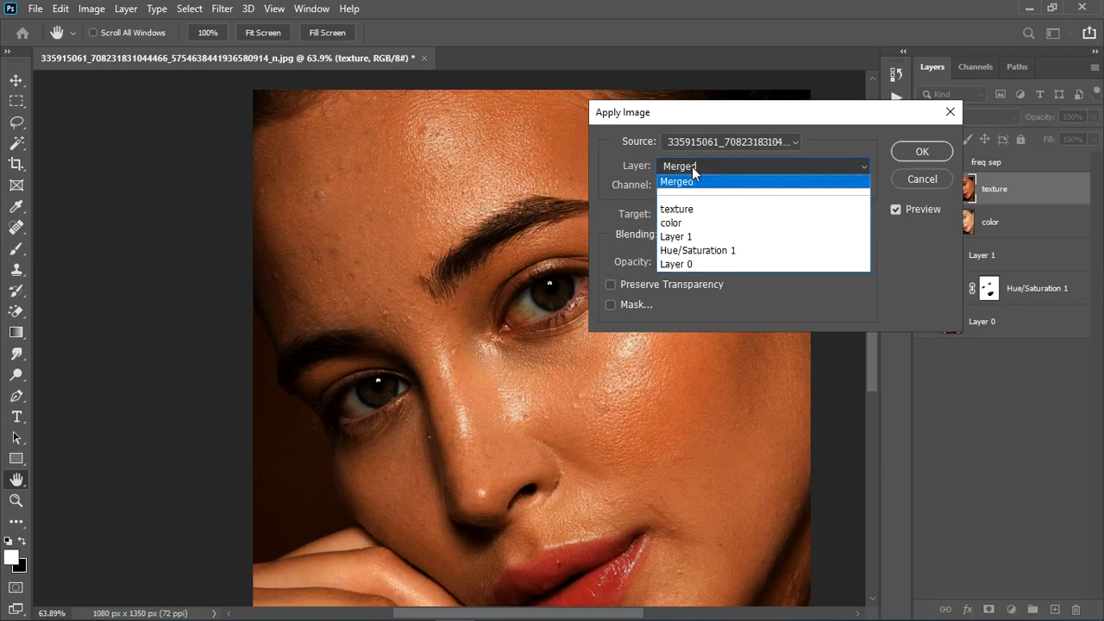
pyautogui.click(690, 227)
pyautogui.click(735, 234)
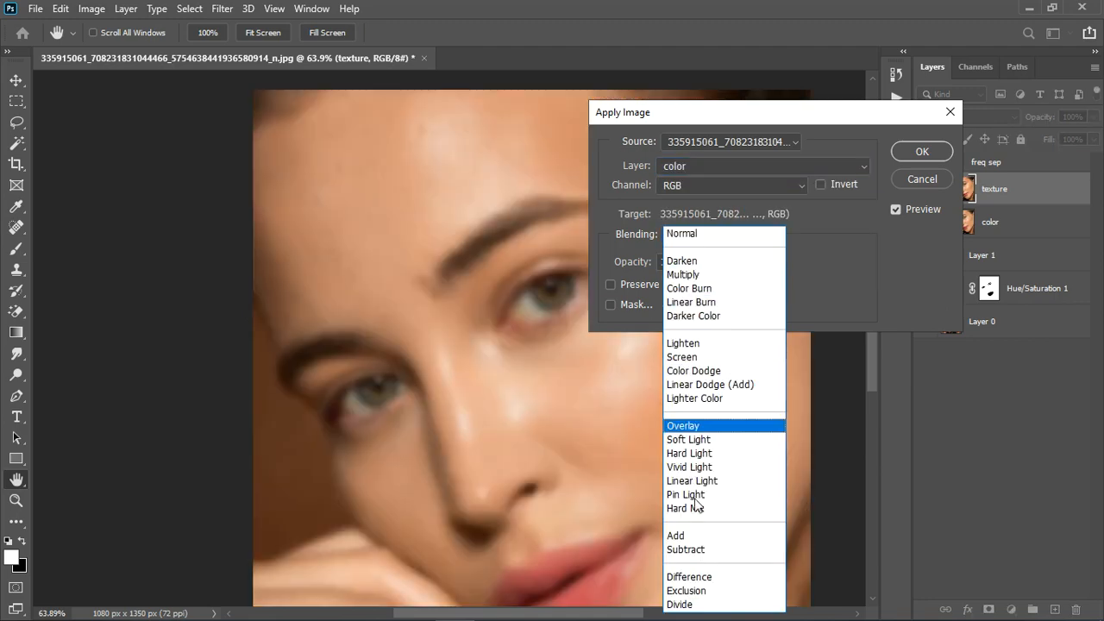
pyautogui.click(695, 550)
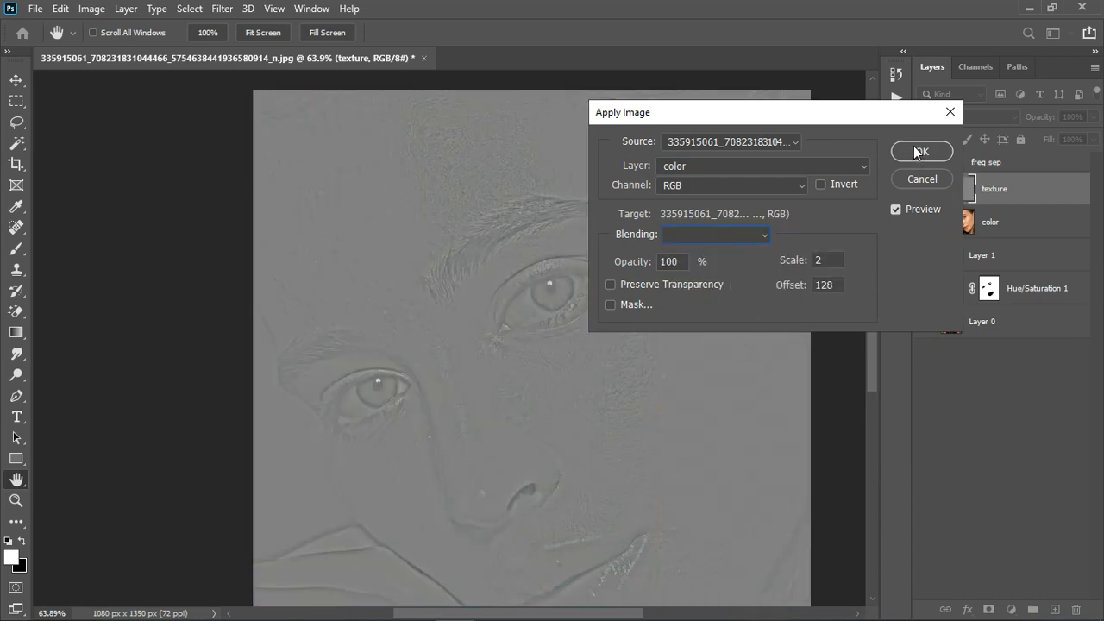
pyautogui.click(919, 152)
pyautogui.press('j')
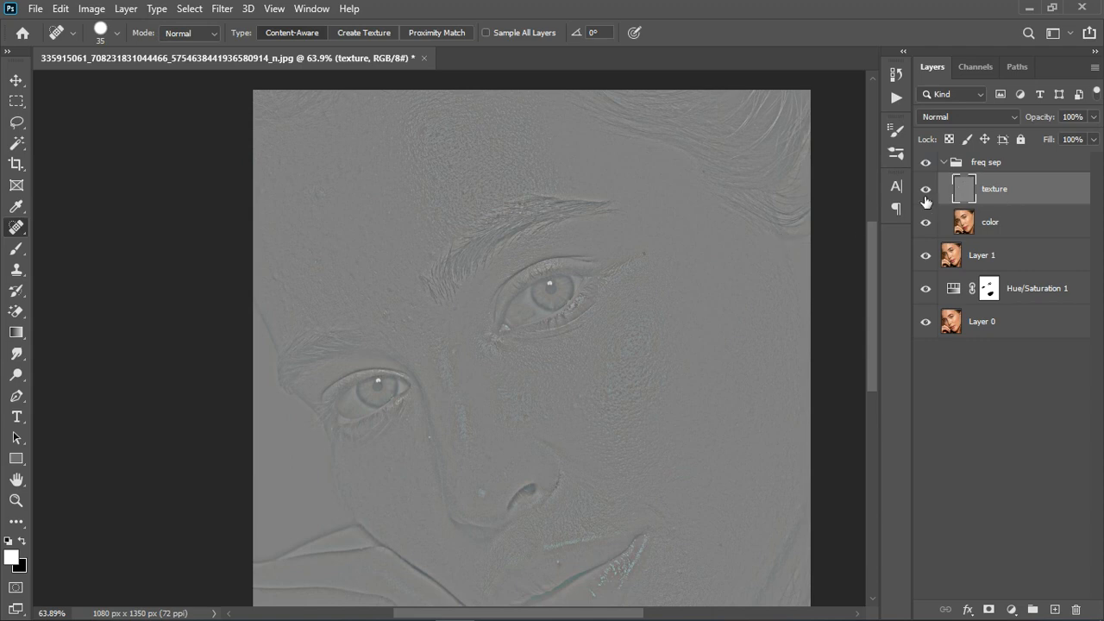
# - Set the texture layer's blend mode to Linear Light and check the whole portrait
pyautogui.click(966, 115)
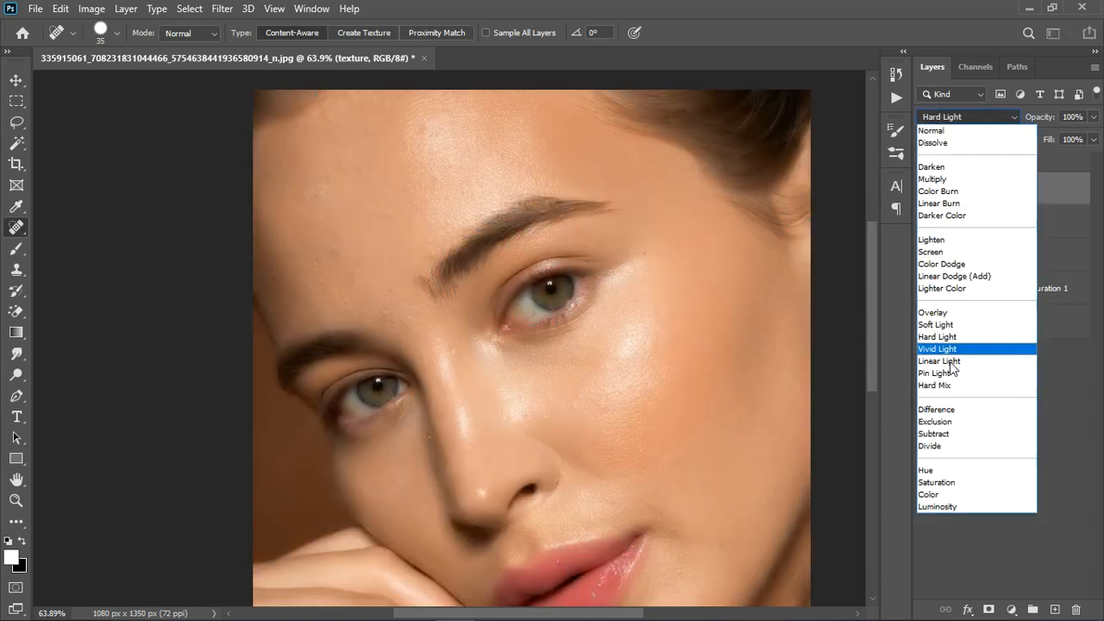
pyautogui.click(926, 367)
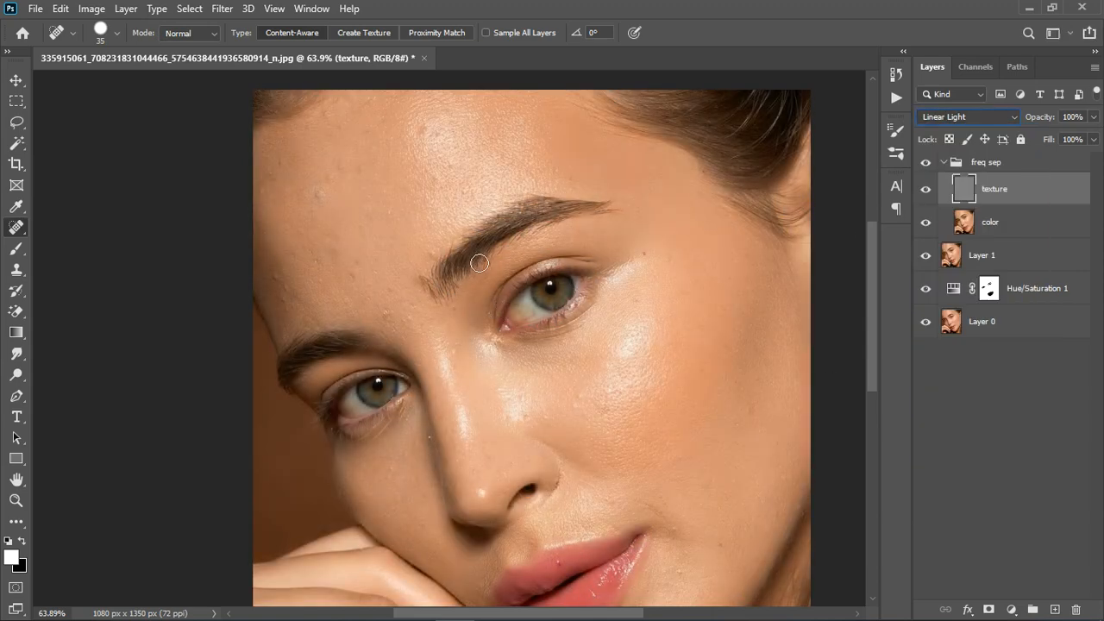
pyautogui.press('v')
pyautogui.hotkey('ctrl', '-')
pyautogui.hotkey('ctrl', '-')
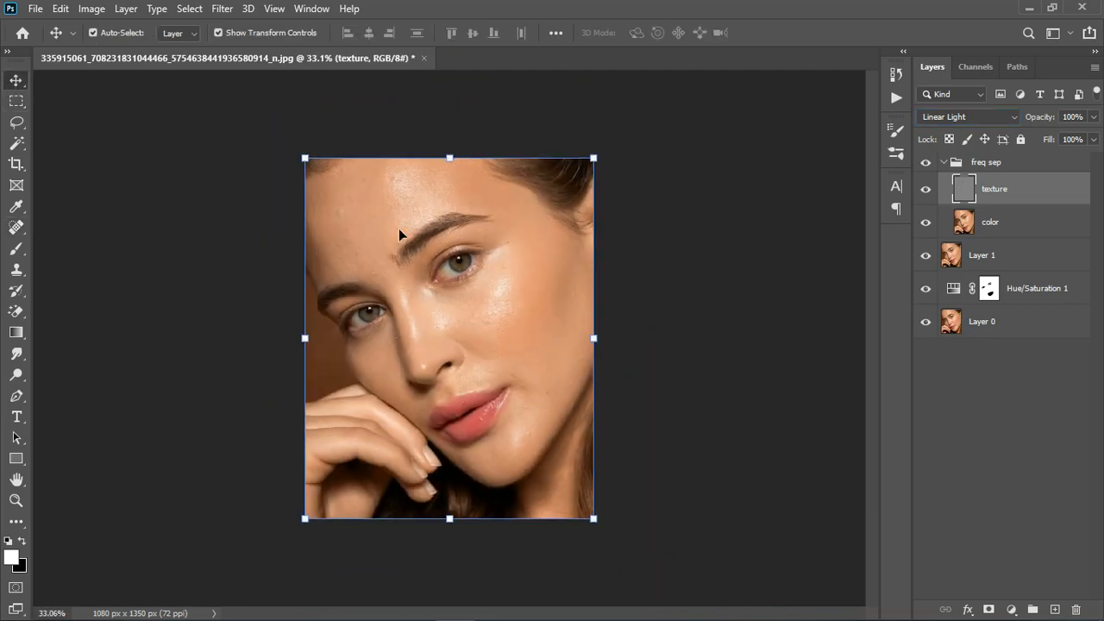
pyautogui.hotkey('ctrl', '0')
pyautogui.scroll(3, 434, 259)
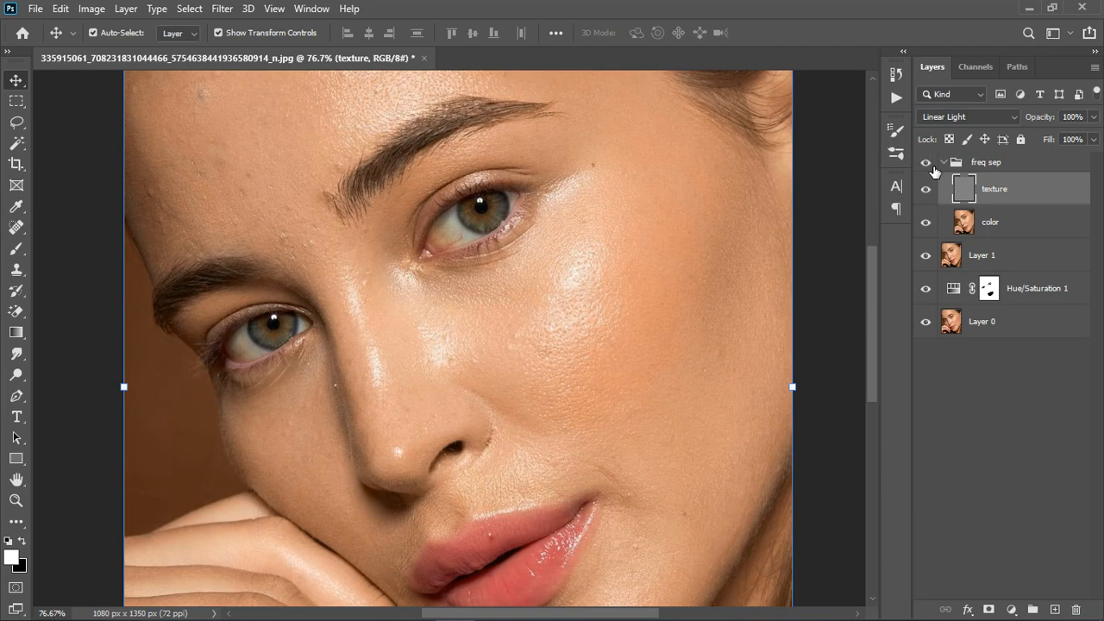
# - Select the color layer and activate the Mixer Brush Tool
pyautogui.click(1005, 229)
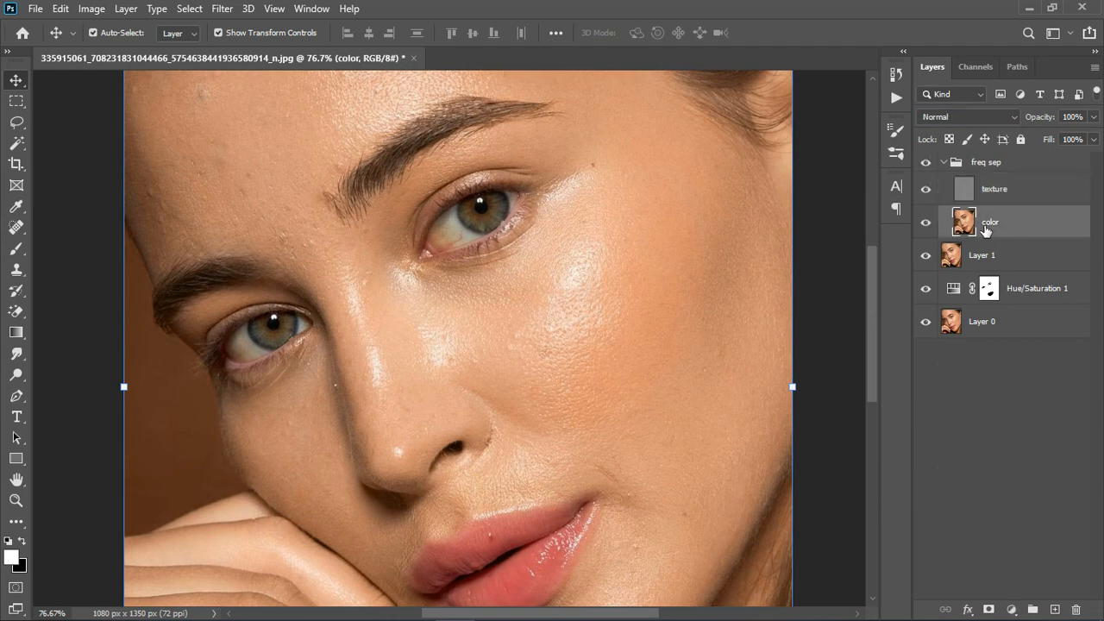
pyautogui.rightClick(16, 248)
pyautogui.click(69, 248)
pyautogui.rightClick(19, 251)
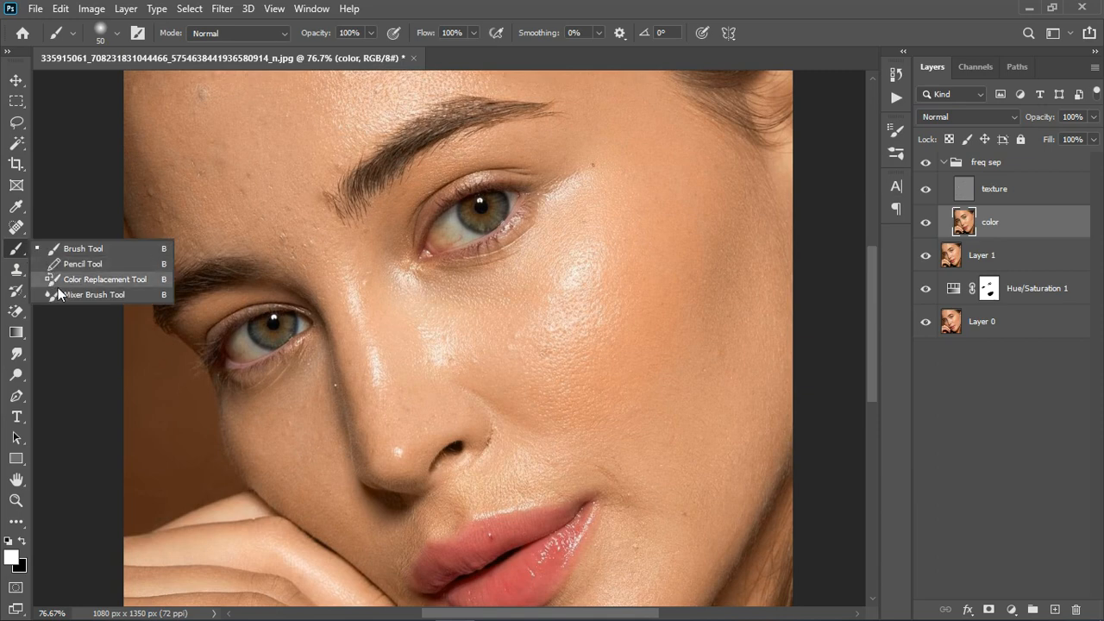
pyautogui.click(69, 293)
# - Select the texture layer and sample clean forehead skin with the Clone Stamp Tool, sampling the current layer only
pyautogui.hotkey('alt', ']')
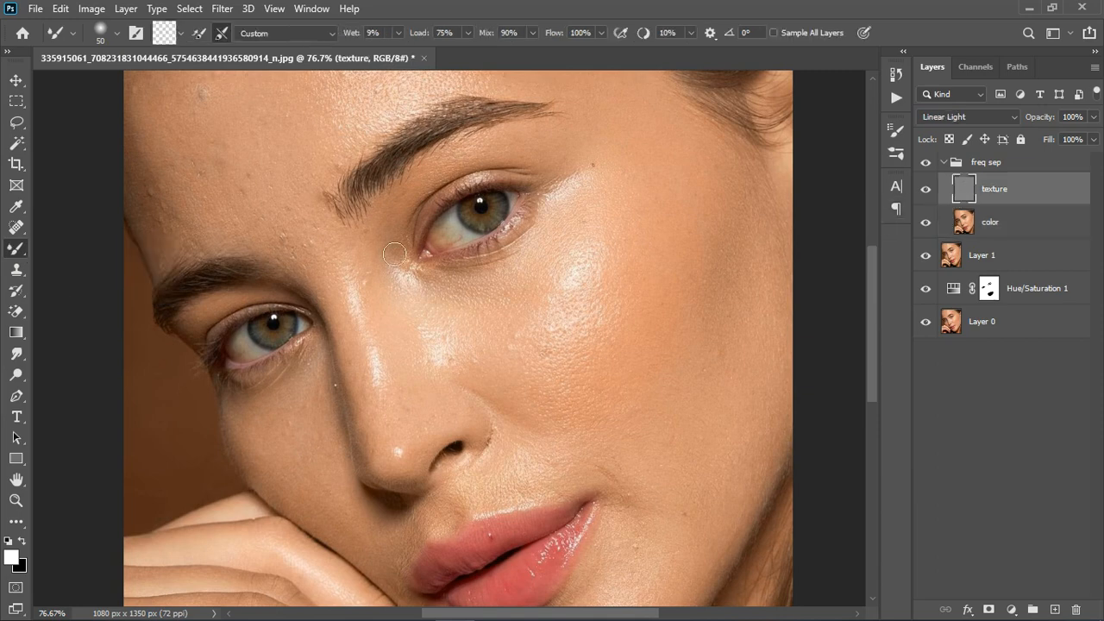
pyautogui.click(16, 269)
pyautogui.rightClick(16, 269)
pyautogui.click(77, 264)
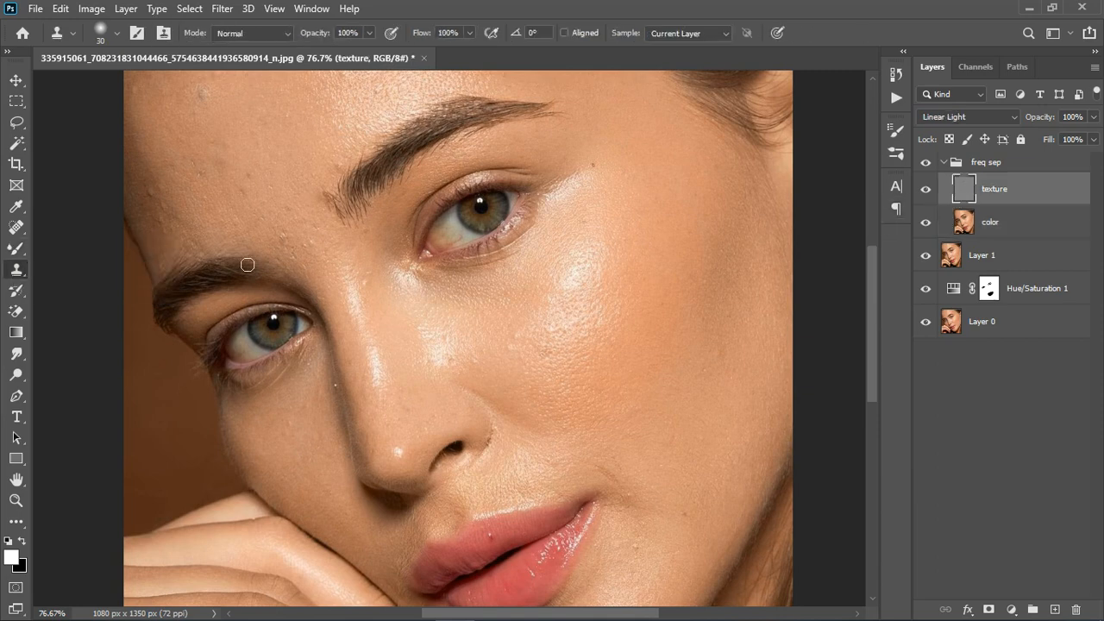
pyautogui.scroll(-3, 321, 280)
pyautogui.scroll(10, 281, 177)
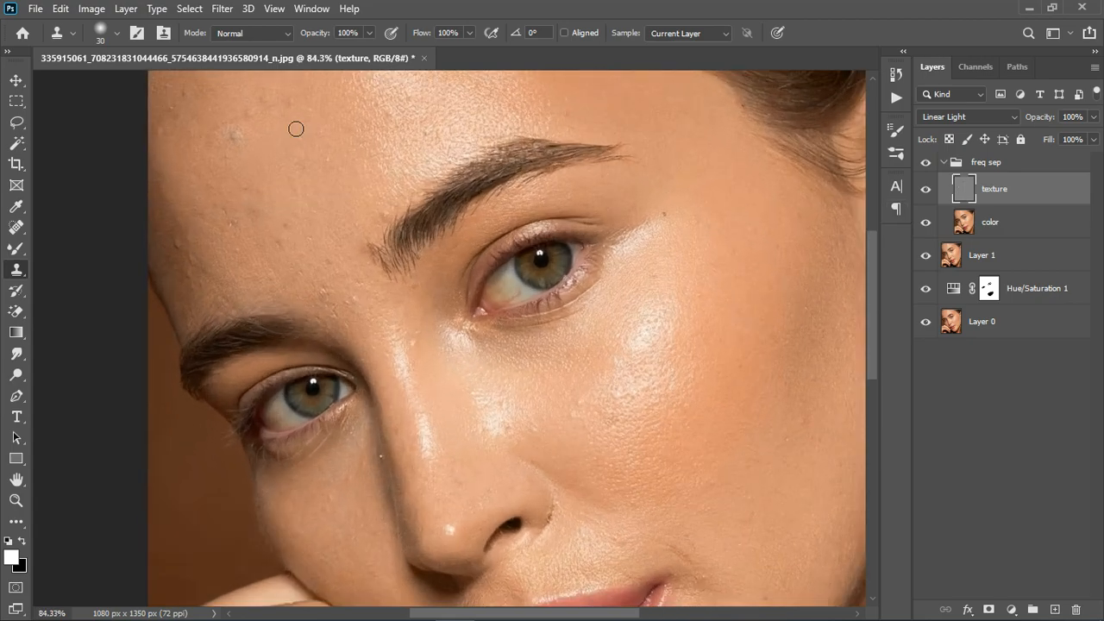
pyautogui.scroll(-3, 350, 242)
pyautogui.scroll(-3, 355, 247)
pyautogui.scroll(5, 310, 187)
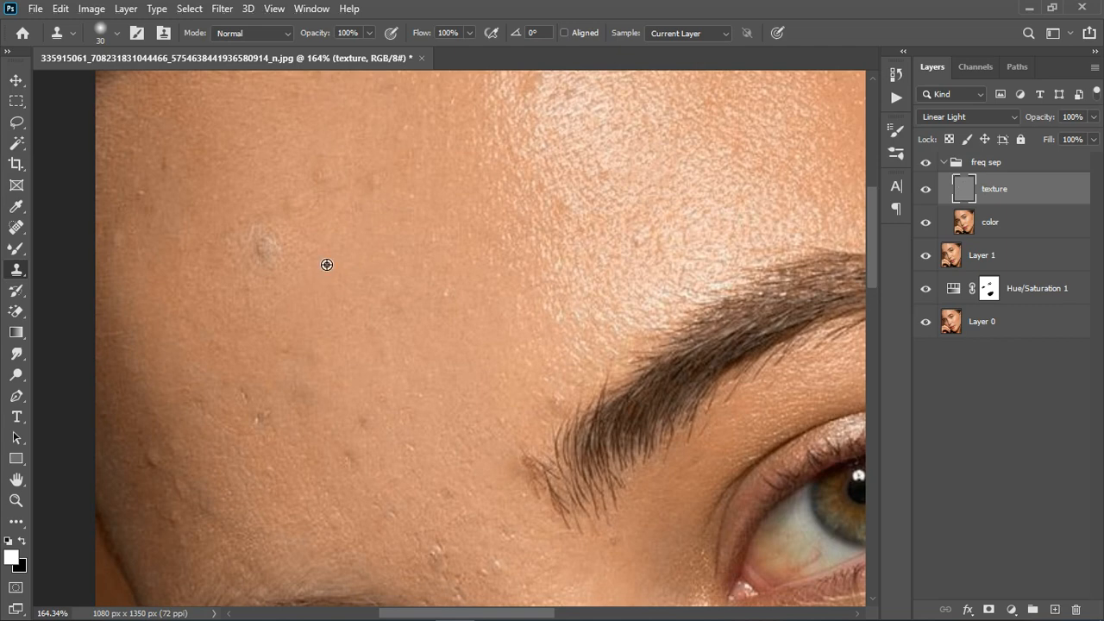
pyautogui.click(665, 193)
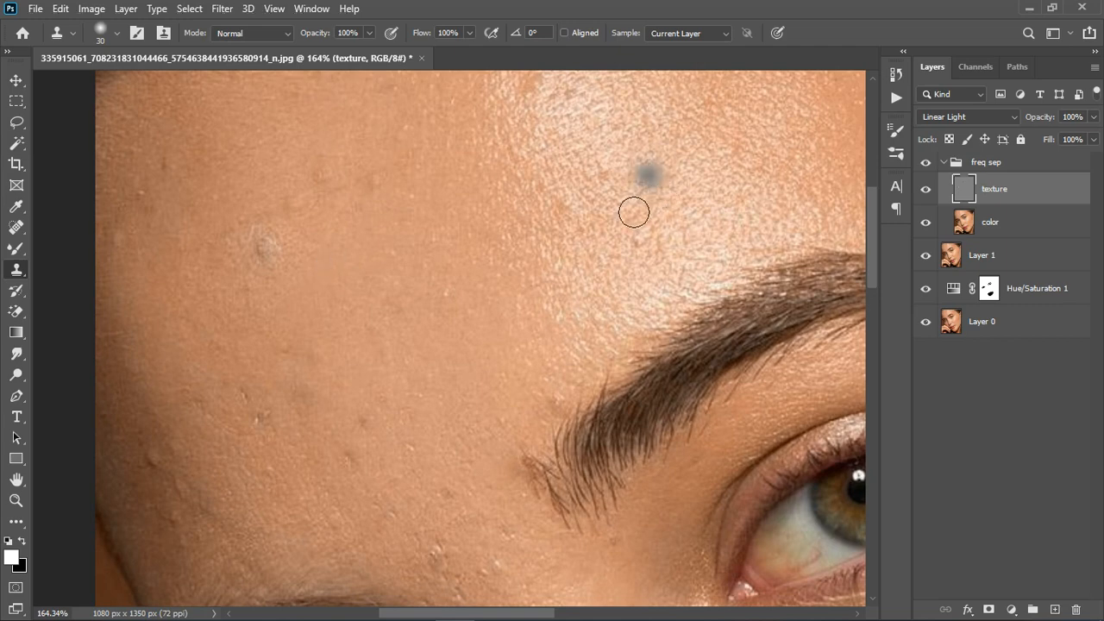
pyautogui.click(631, 225)
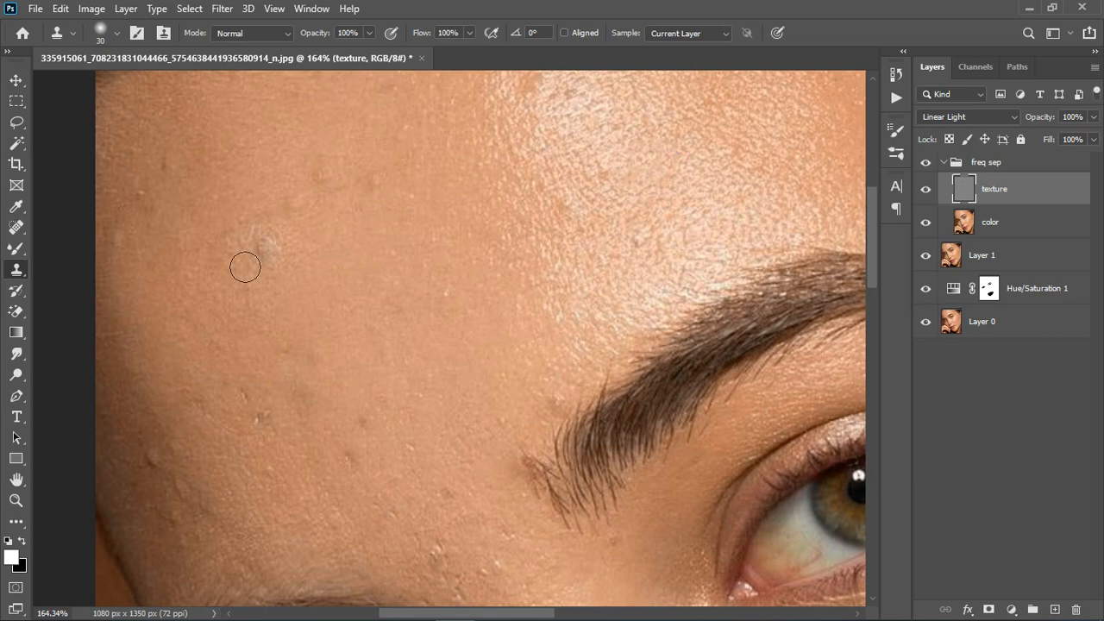
# - Clone clean skin texture over the round scar and small bumps on the forehead of the texture layer
pyautogui.click(271, 266)
pyautogui.click(318, 347)
pyautogui.click(303, 225)
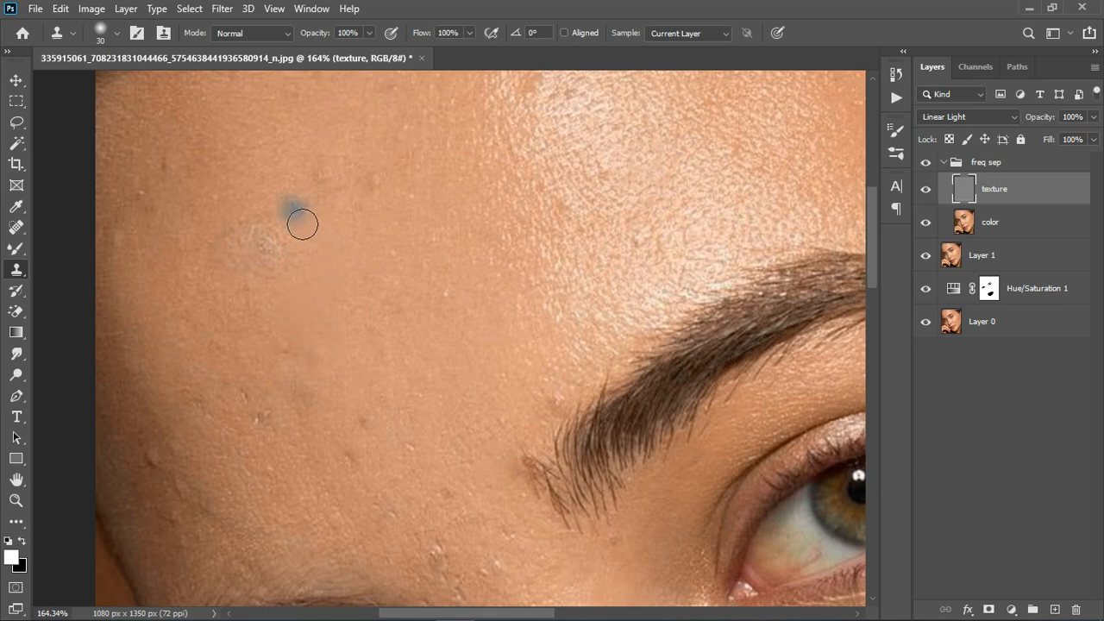
pyautogui.click(331, 193)
pyautogui.click(394, 205)
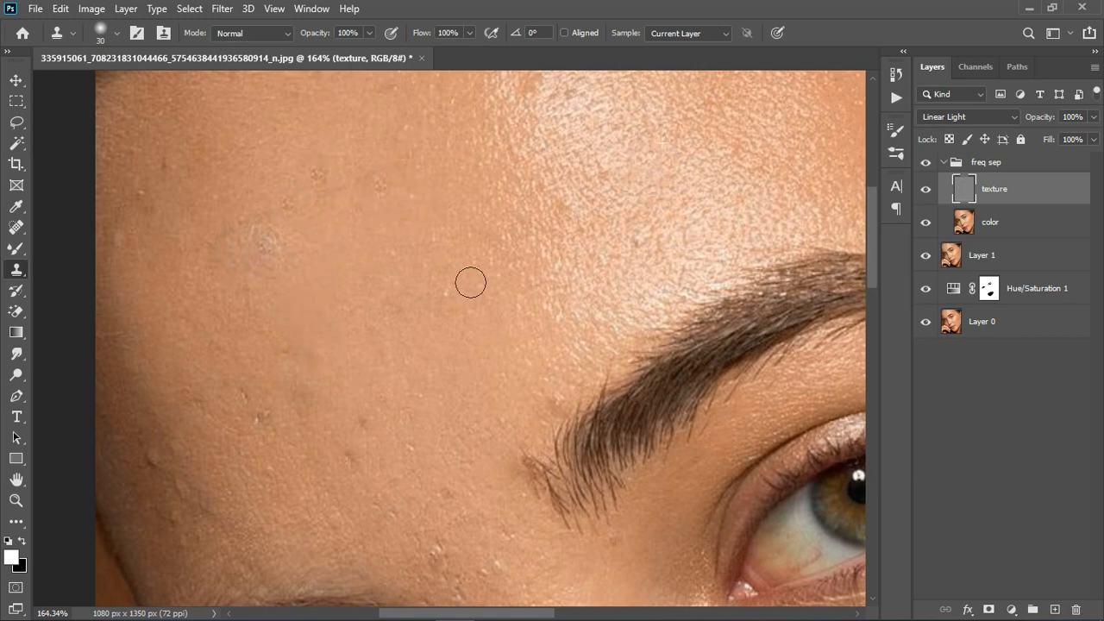
pyautogui.keyDown('alt'); pyautogui.click(334, 278); pyautogui.keyUp('alt')
pyautogui.click(284, 264)
pyautogui.click(285, 265)
pyautogui.click(398, 309)
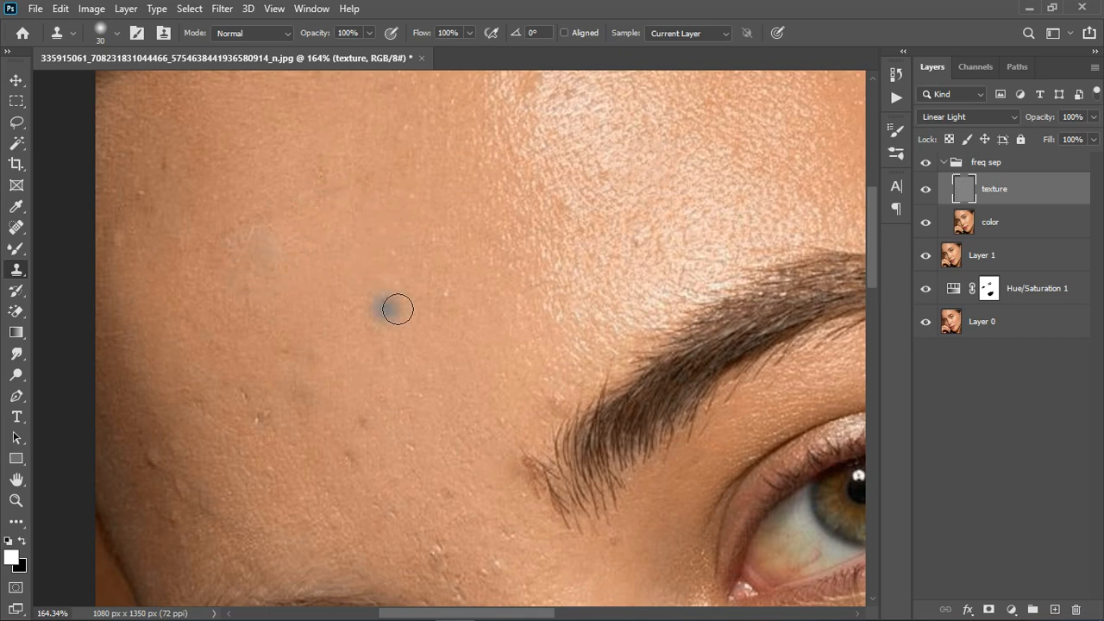
# - Clone away the small bumps between the eyebrows on the texture layer and review the face
pyautogui.scroll(-3, 397, 309)
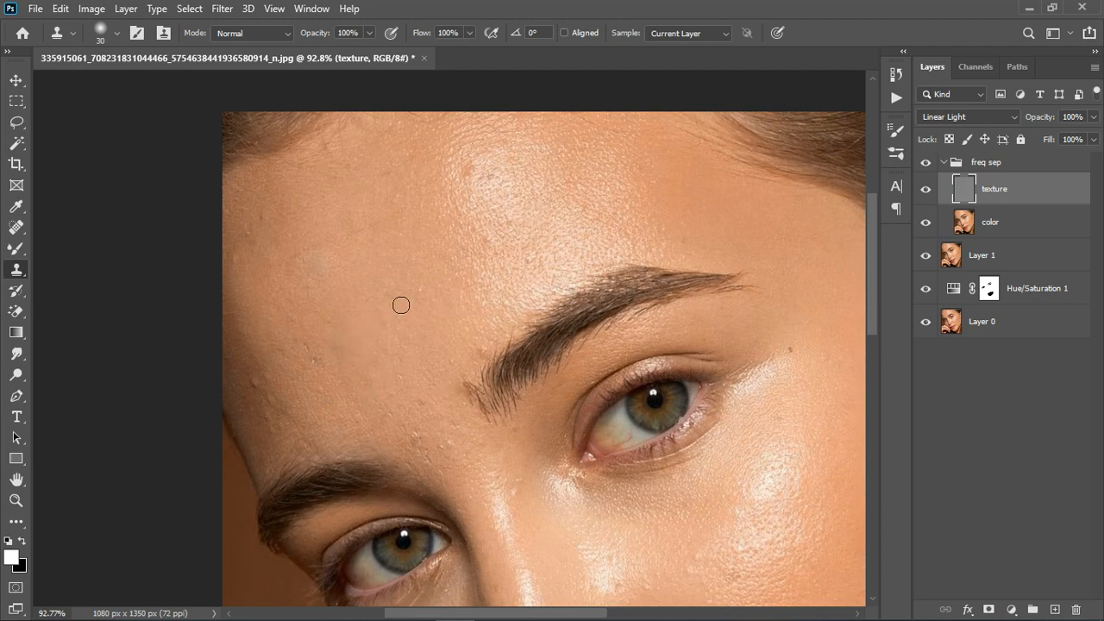
pyautogui.click(422, 435)
pyautogui.click(414, 433)
pyautogui.click(450, 453)
pyautogui.scroll(-3, 446, 296)
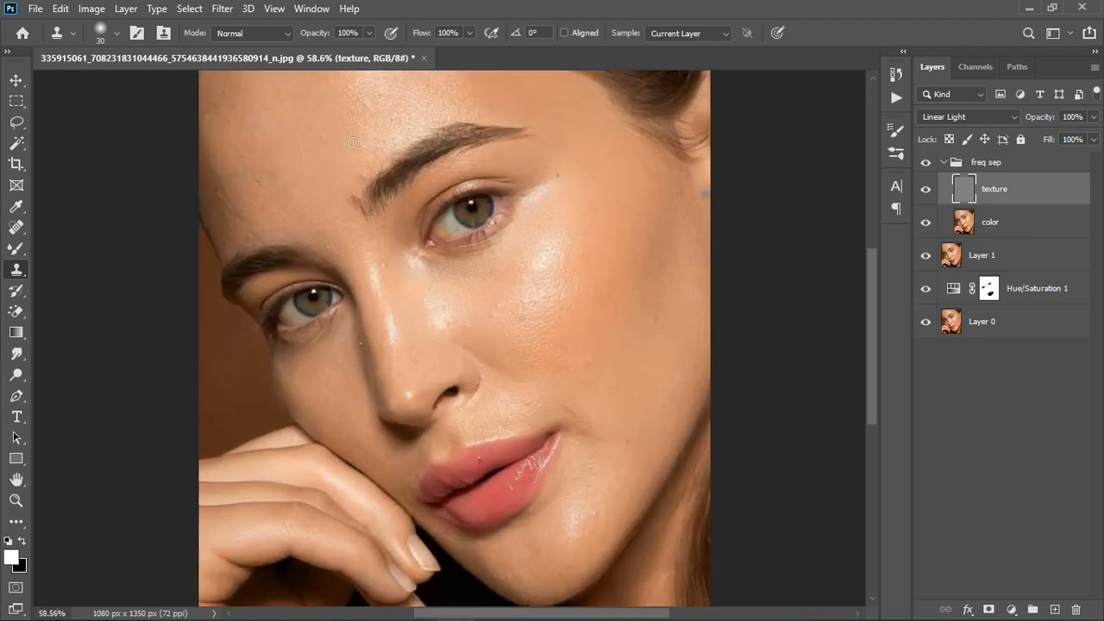
# - Review the face at several magnifications and compare the retouch with the freq sep group hidden and shown
pyautogui.scroll(-1, 338, 156)
pyautogui.scroll(4, 480, 279)
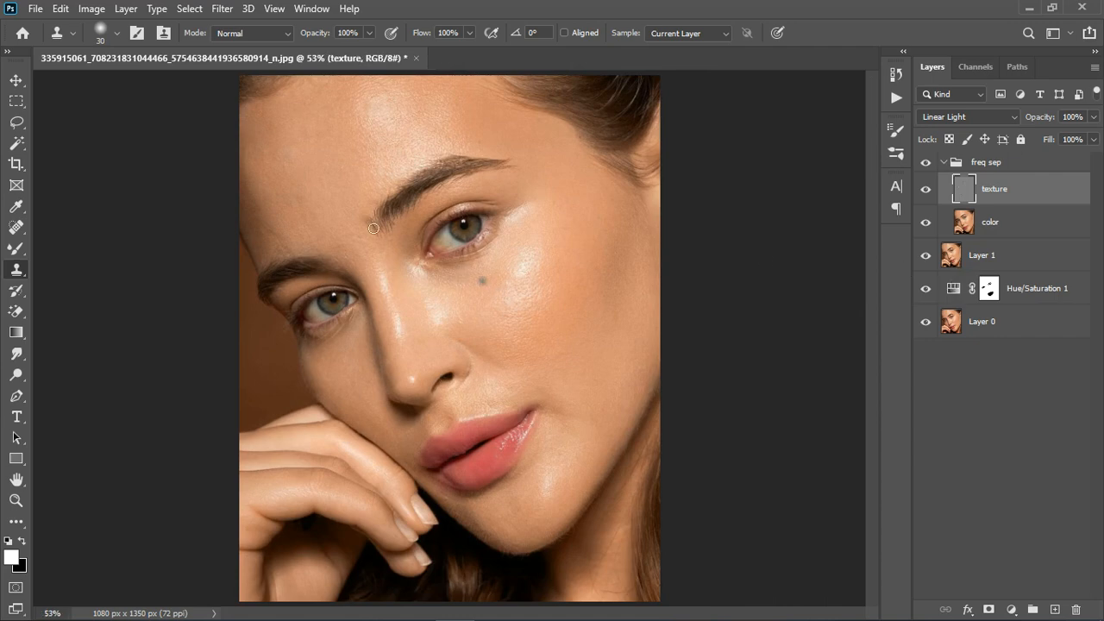
pyautogui.scroll(-3, 585, 323)
pyautogui.scroll(-1, 584, 323)
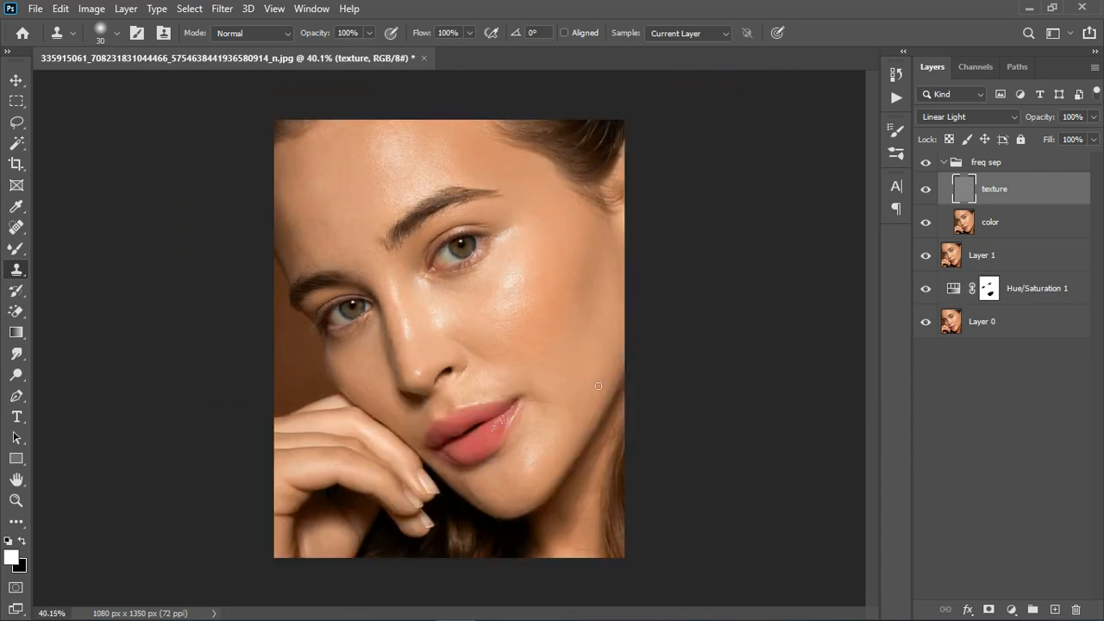
pyautogui.scroll(3, 492, 345)
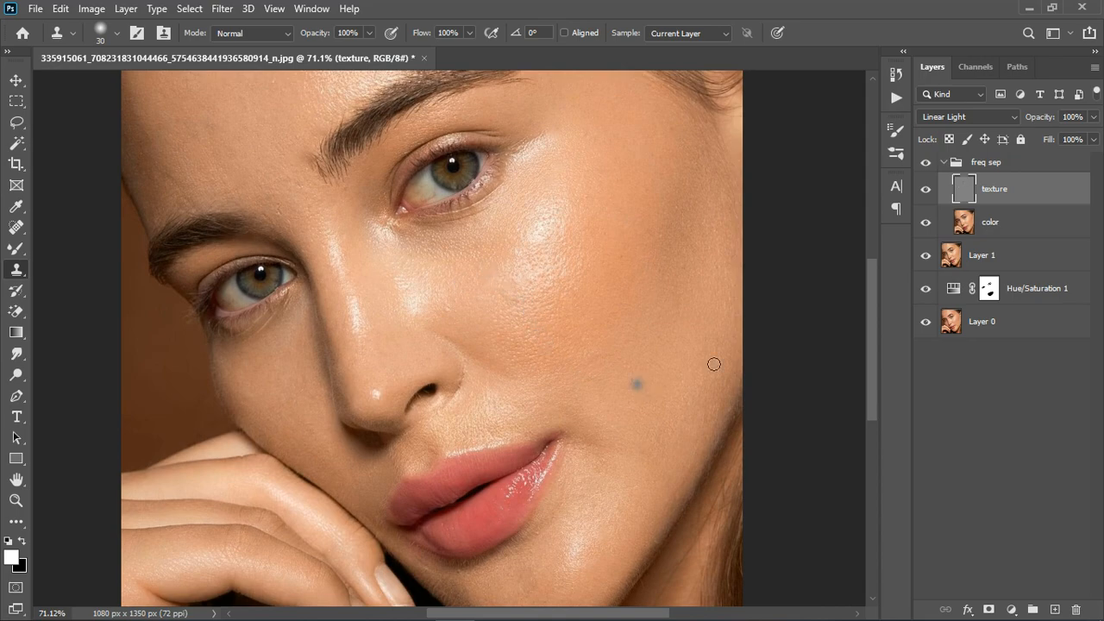
pyautogui.scroll(2, 592, 310)
pyautogui.scroll(2, 596, 315)
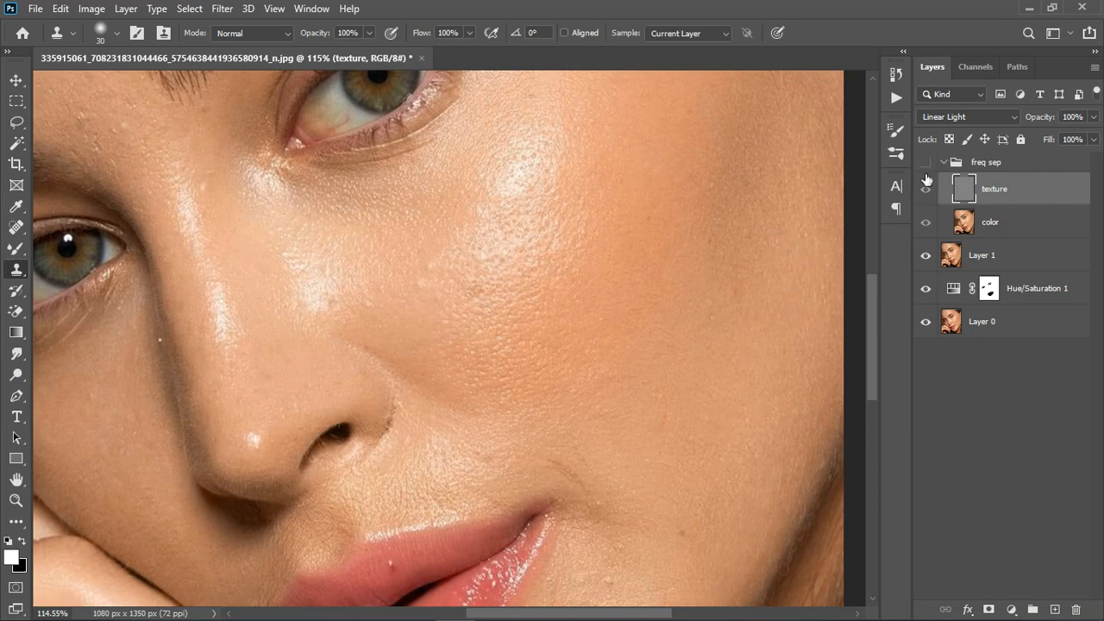
pyautogui.click(926, 163)
# - Select the color layer and activate the Mixer Brush Tool with the brush enlarged to 150
pyautogui.click(1021, 233)
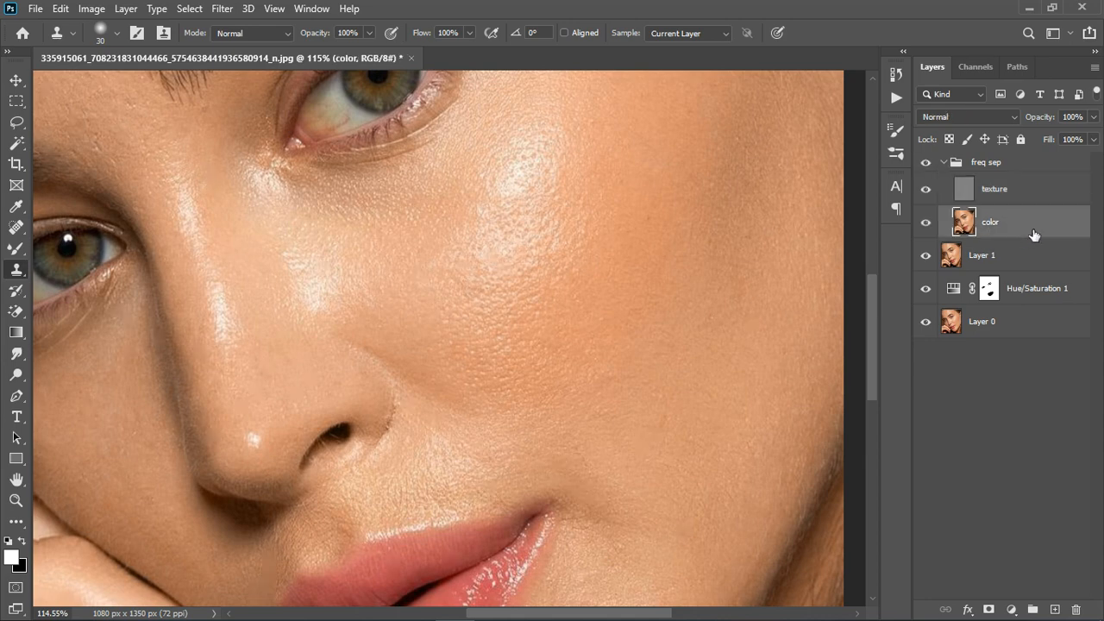
pyautogui.click(14, 248)
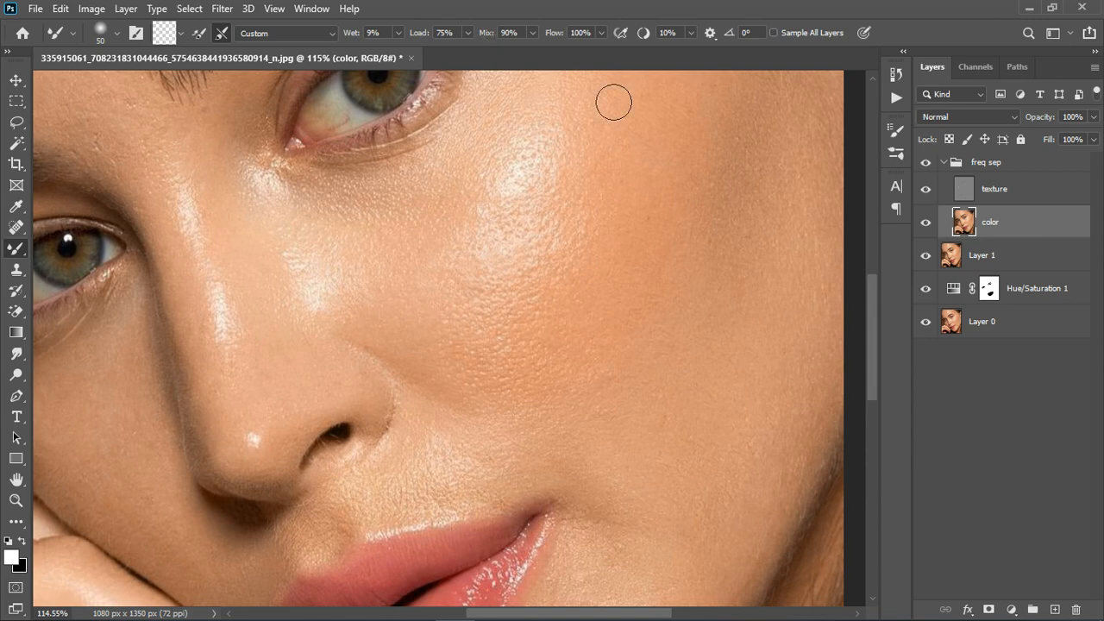
pyautogui.press(']')
pyautogui.press(']')
pyautogui.press(']')
pyautogui.press(']')
pyautogui.press(']')
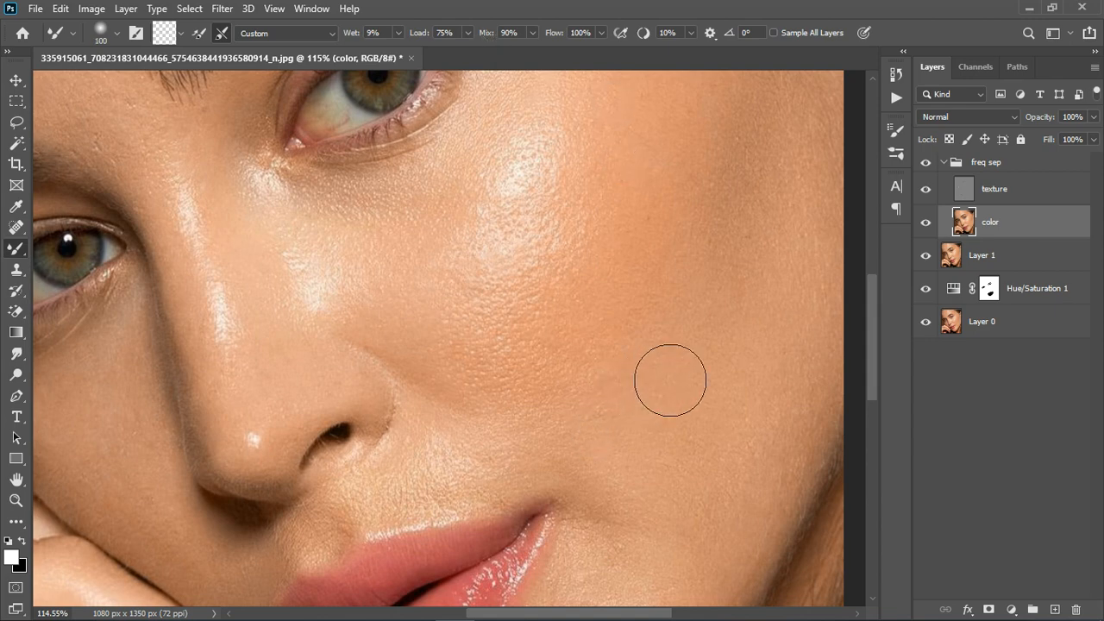
pyautogui.press(']')
pyautogui.press(']')
# - Reduce the Mixer Brush to size 80 and blend the skin tones of the forehead and cheeks on the color layer
pyautogui.scroll(-5, 682, 379)
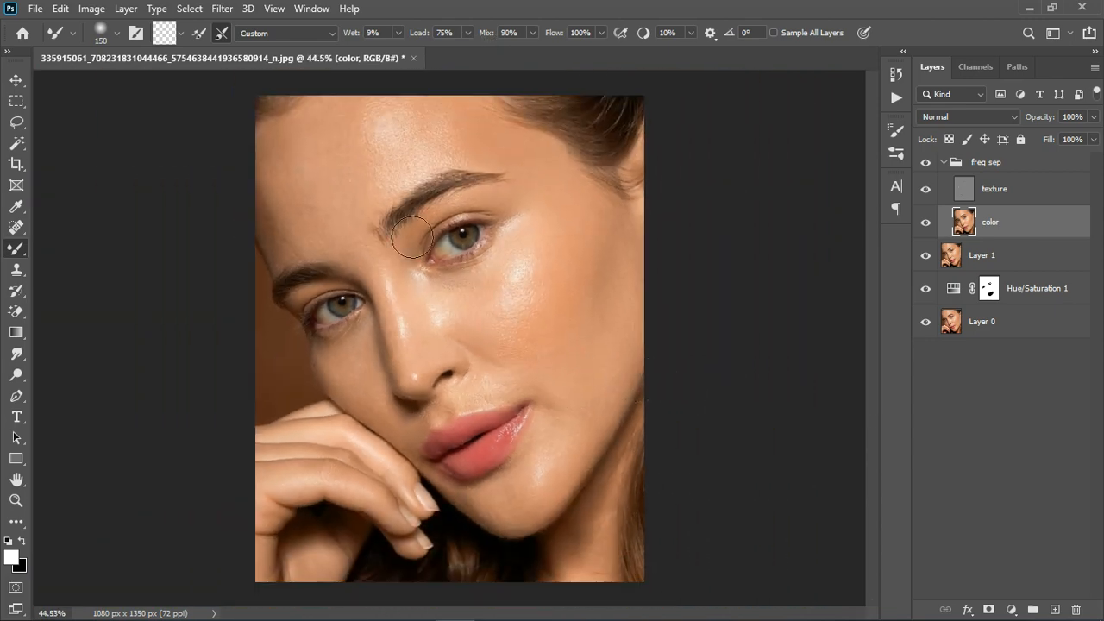
pyautogui.scroll(2, 358, 165)
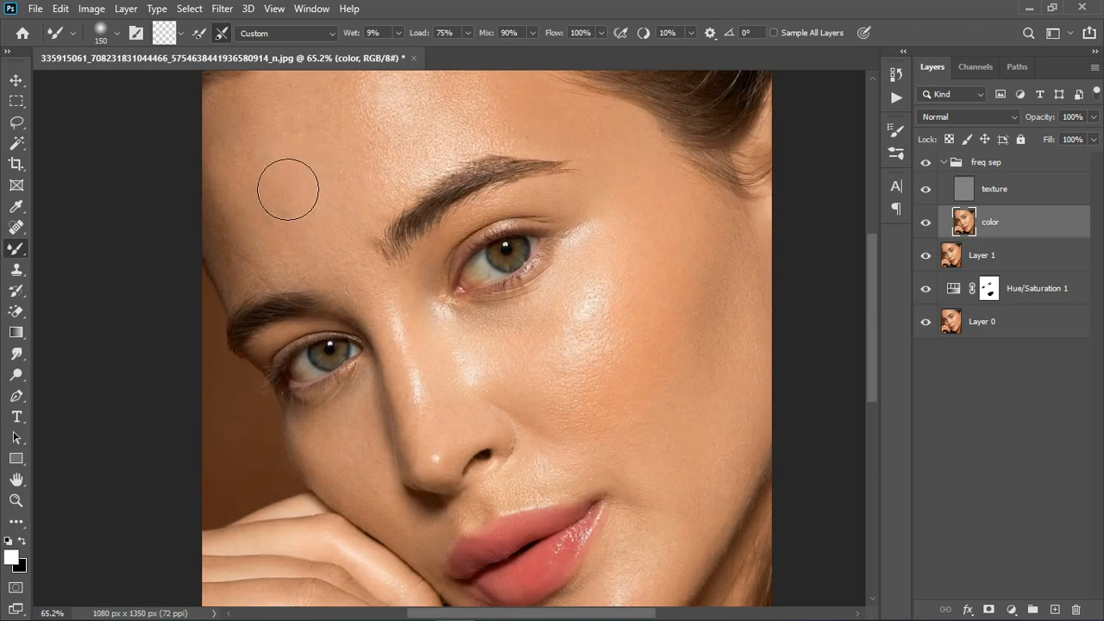
pyautogui.press('[')
pyautogui.press('[')
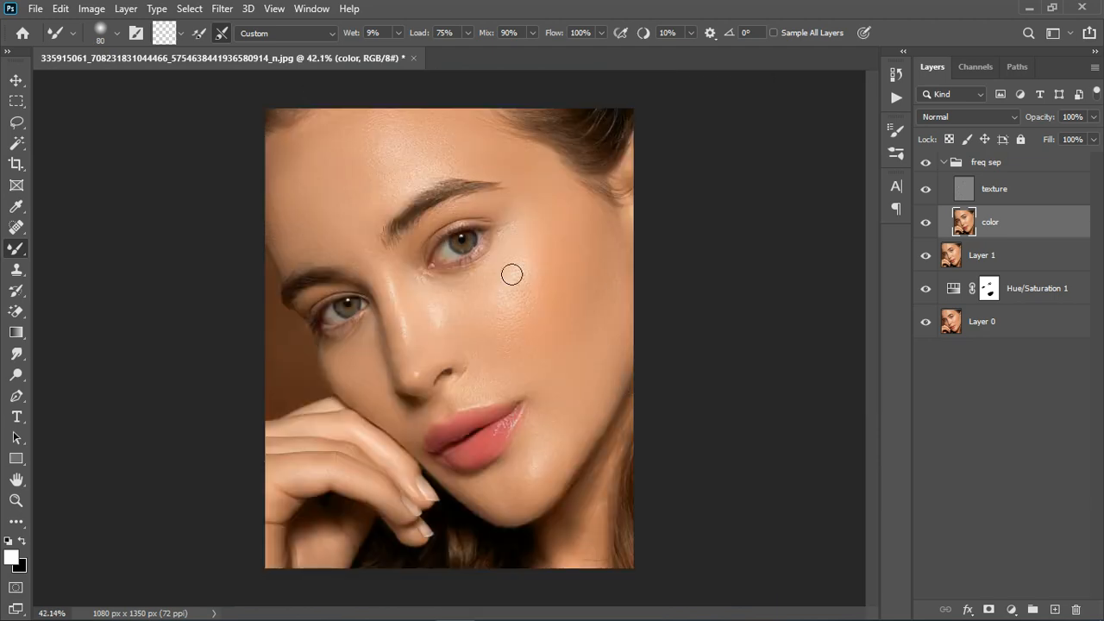
# - Clone clean skin over the small bumps between the eyebrows on the texture layer with the Clone Stamp Tool, and reselect the color layer
pyautogui.scroll(3, 552, 281)
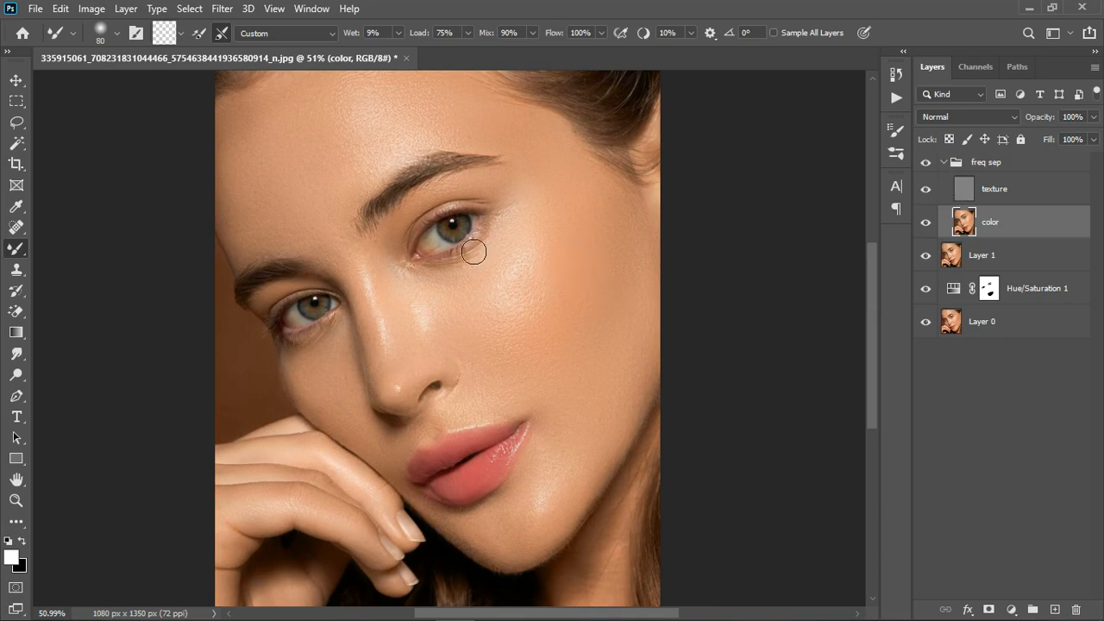
pyautogui.scroll(3, 474, 251)
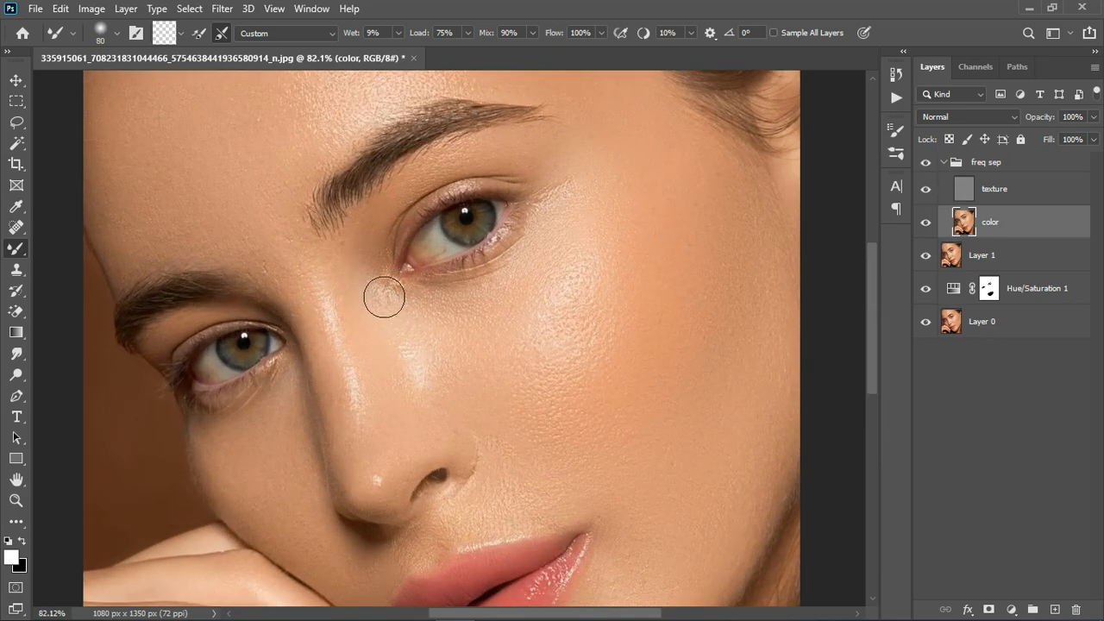
pyautogui.scroll(3, 380, 291)
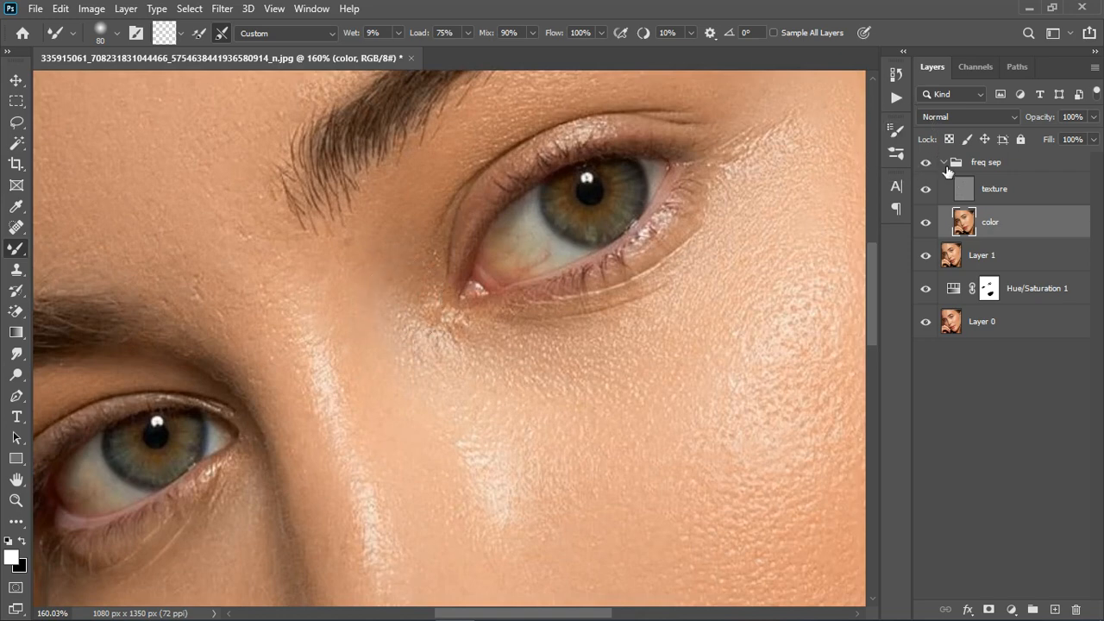
pyautogui.click(1000, 191)
pyautogui.click(16, 269)
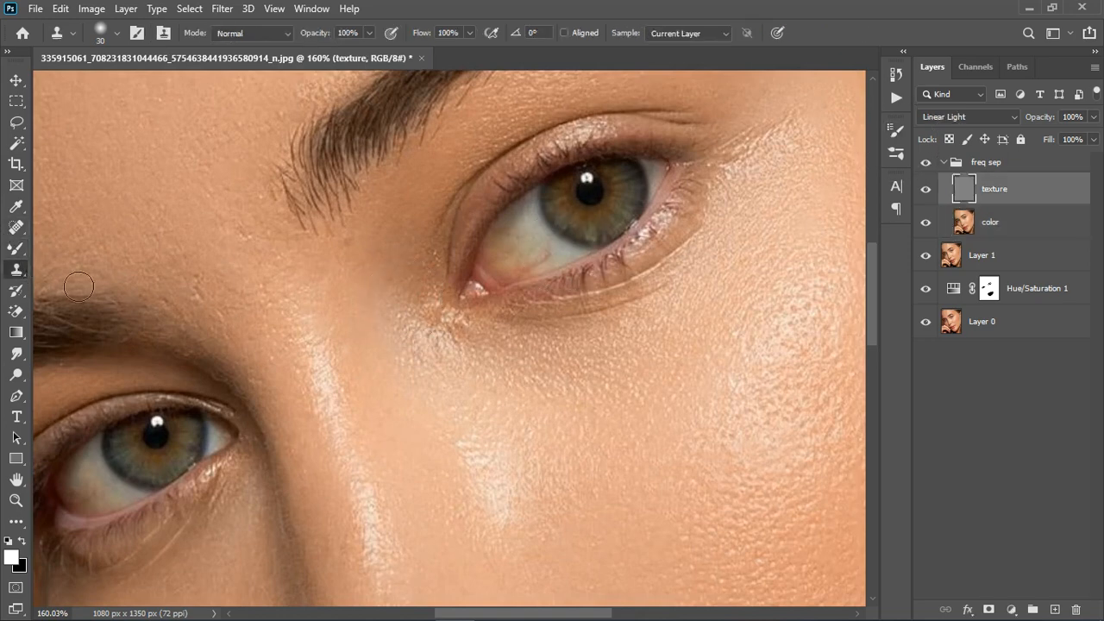
pyautogui.keyDown('alt'); pyautogui.click(373, 270); pyautogui.keyUp('alt')
pyautogui.click(240, 345)
pyautogui.moveTo(174, 317); pyautogui.dragTo(207, 329)
pyautogui.moveTo(247, 241); pyautogui.dragTo(278, 300)
pyautogui.moveTo(260, 194); pyautogui.dragTo(250, 213)
pyautogui.click(988, 222)
pyautogui.moveTo(257, 251)
pyautogui.mouseDown()
pyautogui.moveTo(230, 256)
pyautogui.moveTo(222, 288)
pyautogui.moveTo(219, 261)
pyautogui.mouseUp()
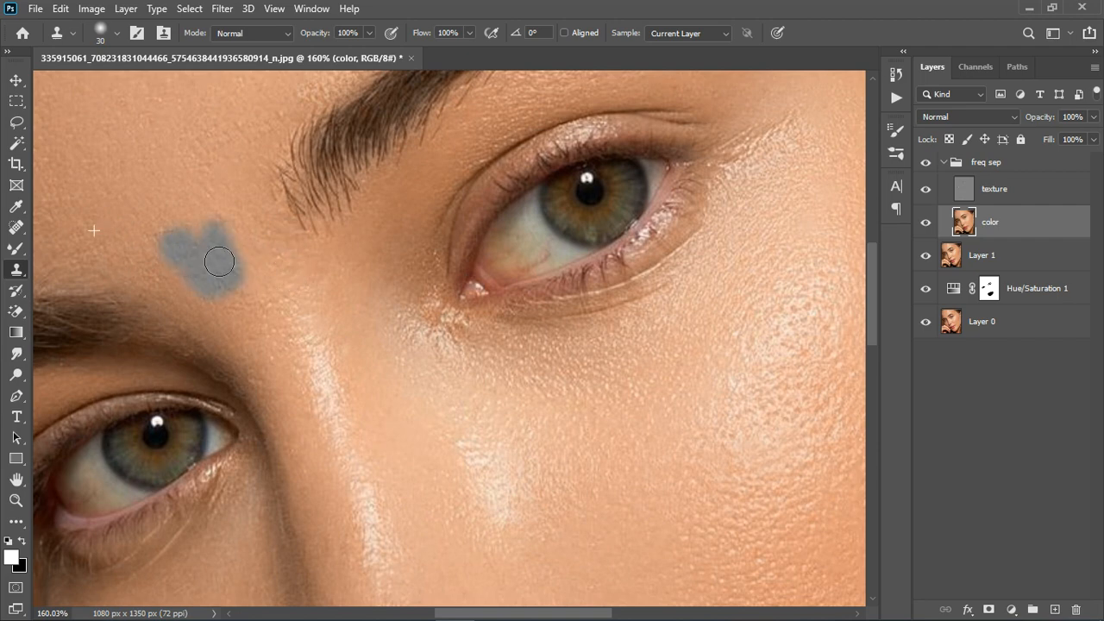
pyautogui.click(304, 264)
pyautogui.hotkey('ctrl', 'z')
pyautogui.hotkey('ctrl', 'z')
# - Blend the skin tones beside the inner corner of the image's right eye on the color layer with the Mixer Brush Tool
pyautogui.press('b')
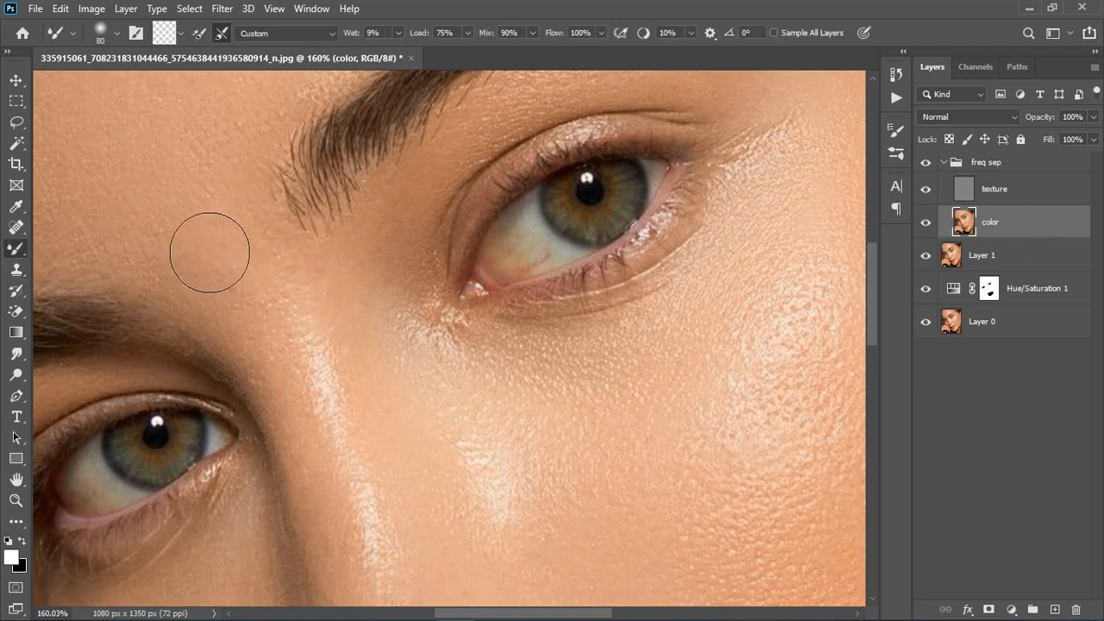
pyautogui.moveTo(417, 301)
pyautogui.mouseDown()
pyautogui.moveTo(432, 356)
pyautogui.moveTo(452, 366)
pyautogui.moveTo(481, 359)
pyautogui.mouseUp()
pyautogui.scroll(-6, 728, 286)
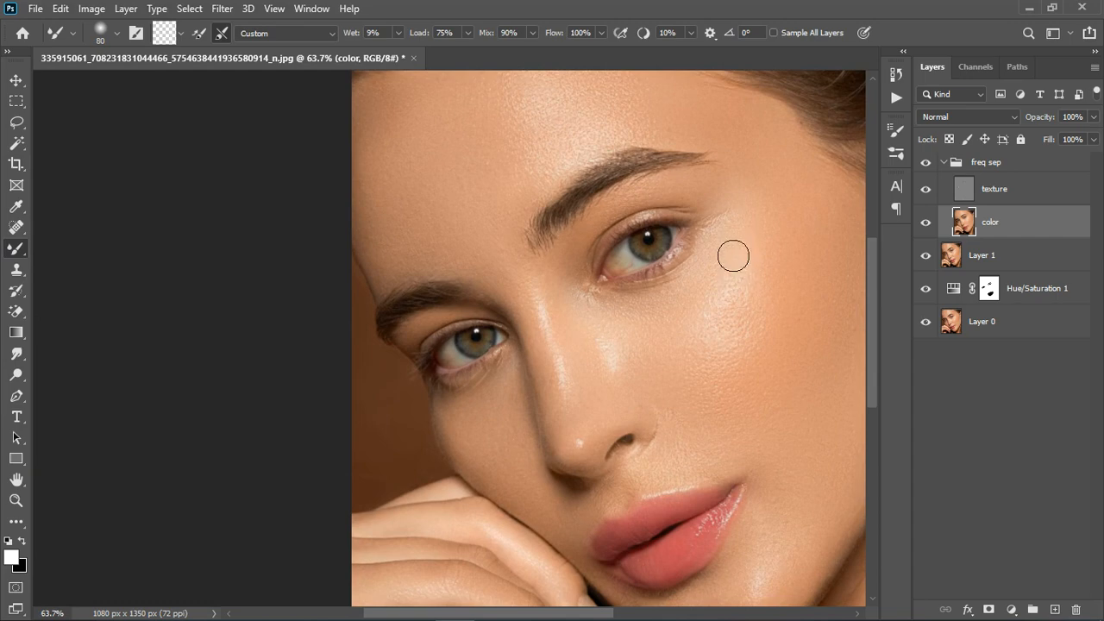
# - Select the texture layer and activate the Clone Stamp Tool for the area around the image's right eye
pyautogui.scroll(3, 738, 275)
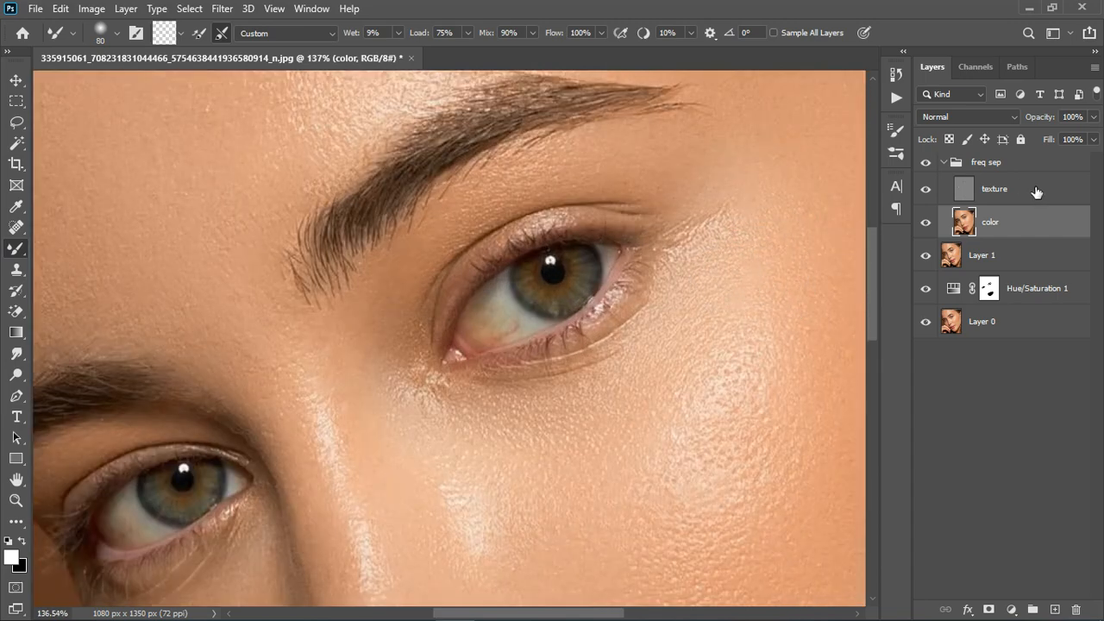
pyautogui.click(1028, 195)
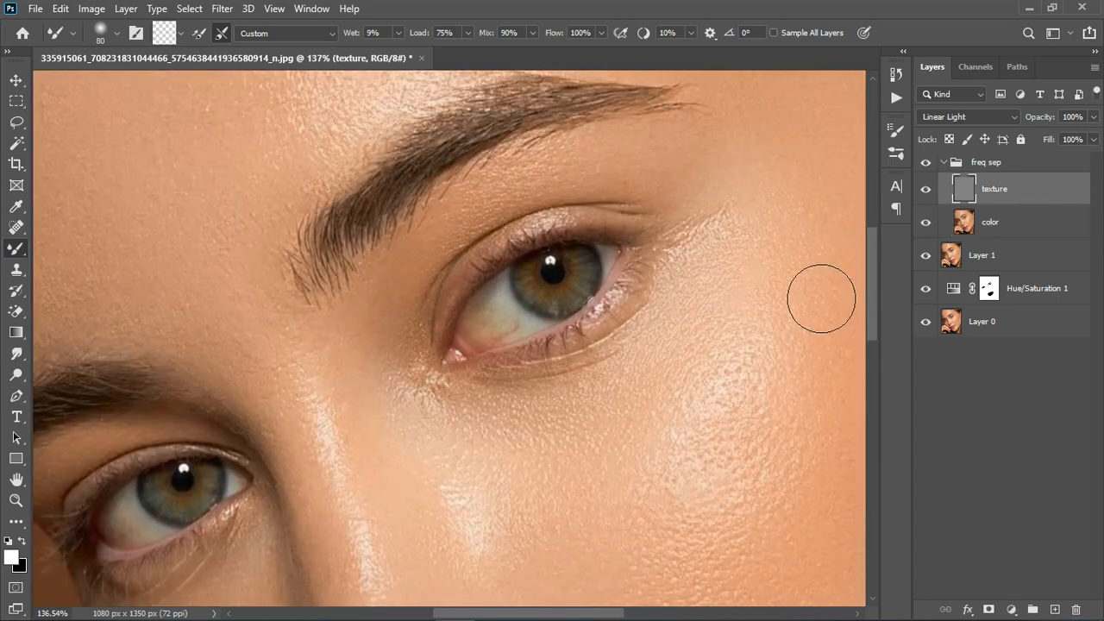
pyautogui.click(17, 269)
# - Try to clone smoother skin over the shiny texture at the outer corner of the image's right eye
pyautogui.click(719, 253)
pyautogui.hotkey('ctrl', 'z')
pyautogui.keyDown('alt'); pyautogui.click(740, 234); pyautogui.keyUp('alt')
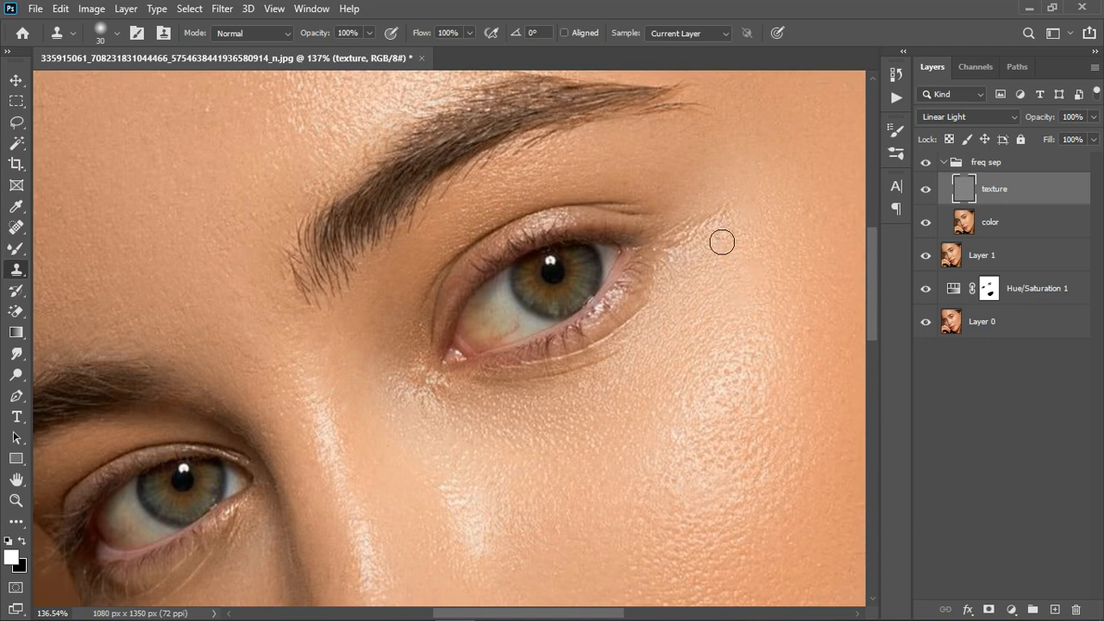
pyautogui.moveTo(722, 241)
pyautogui.mouseDown()
pyautogui.moveTo(720, 232)
pyautogui.moveTo(706, 250)
pyautogui.mouseUp()
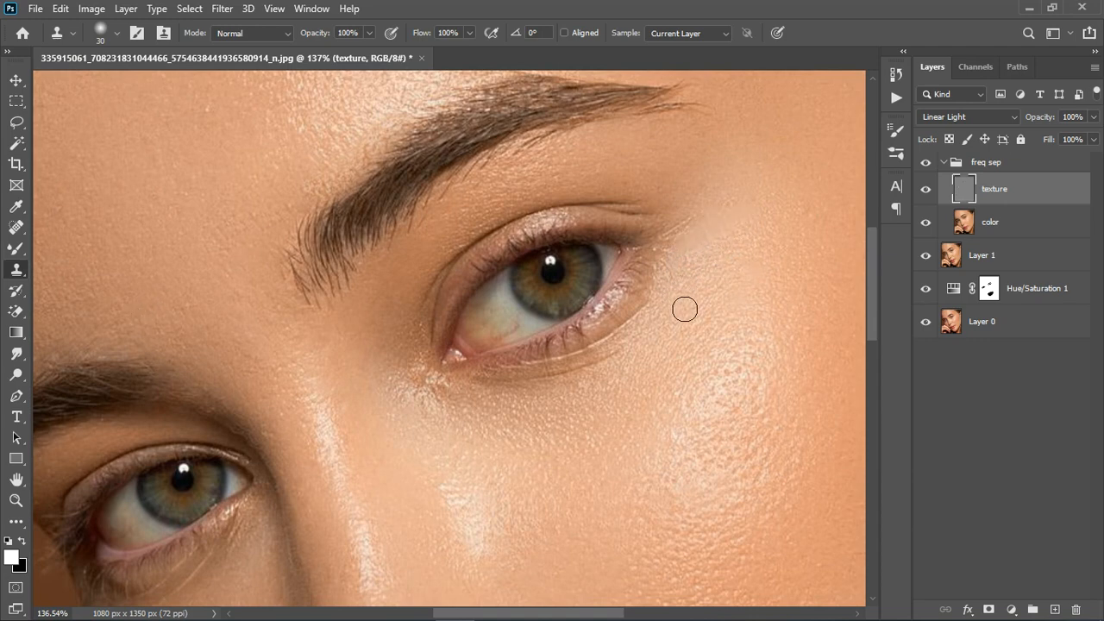
pyautogui.click(726, 272)
pyautogui.hotkey('ctrl', 'z')
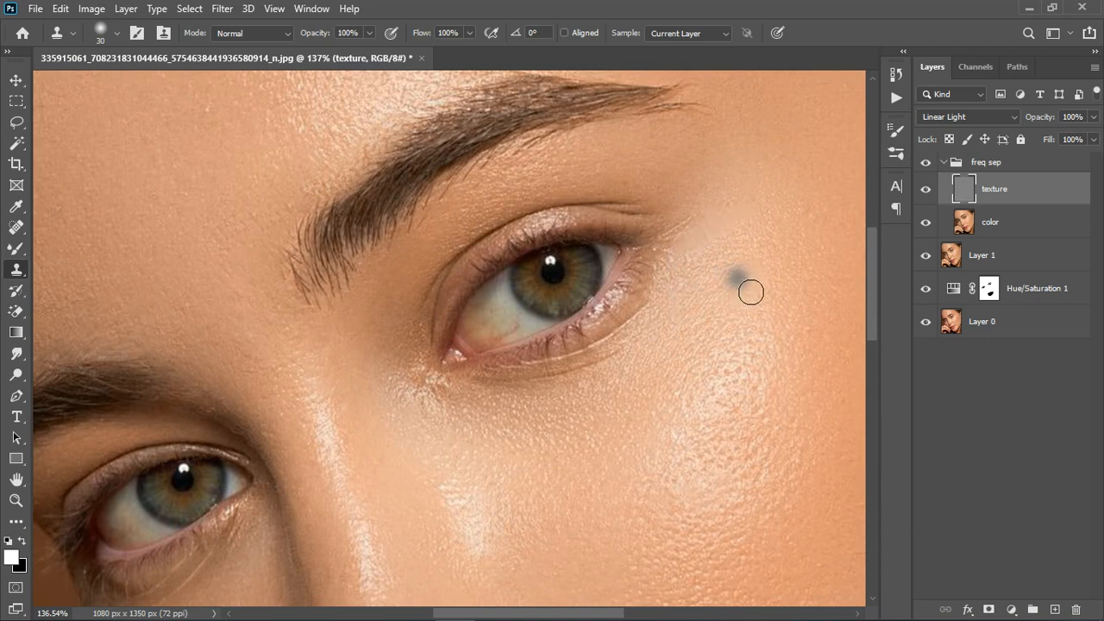
pyautogui.hotkey('ctrl', 'z')
pyautogui.hotkey('ctrl', 'z')
pyautogui.hotkey('ctrl', 'z')
pyautogui.hotkey('ctrl', 'z')
pyautogui.hotkey('ctrl', 'z')
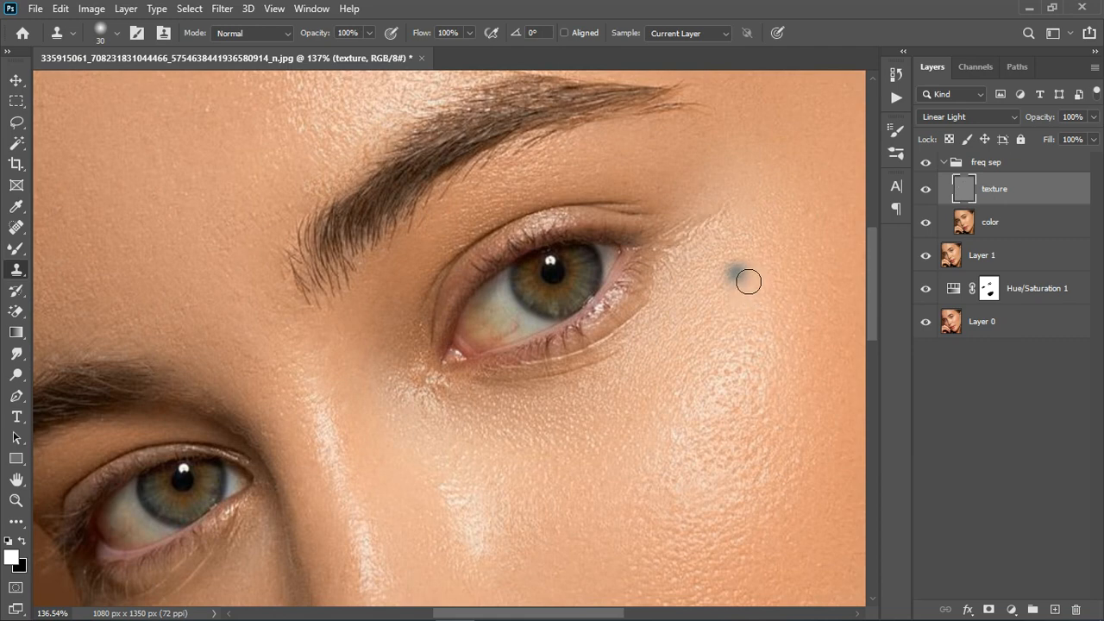
pyautogui.hotkey('ctrl', 'z')
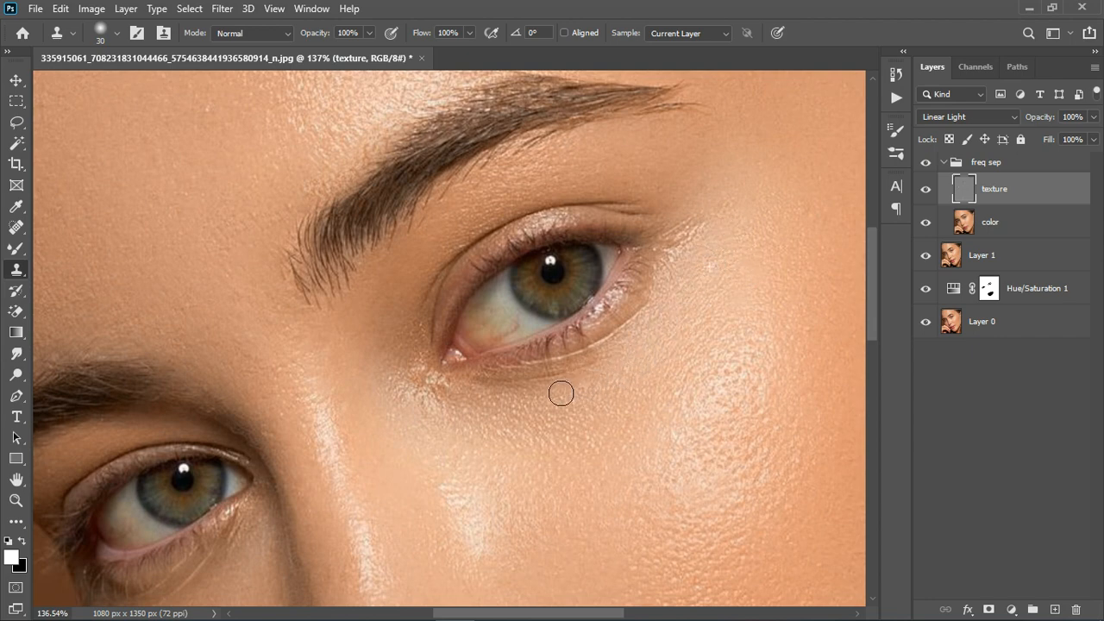
# - Clone clean skin texture over the area just beneath the image's right eye on the texture layer
pyautogui.moveTo(560, 393)
pyautogui.mouseDown()
pyautogui.moveTo(515, 399)
pyautogui.moveTo(627, 384)
pyautogui.mouseUp()
pyautogui.scroll(-3, 621, 379)
pyautogui.scroll(-1, 655, 272)
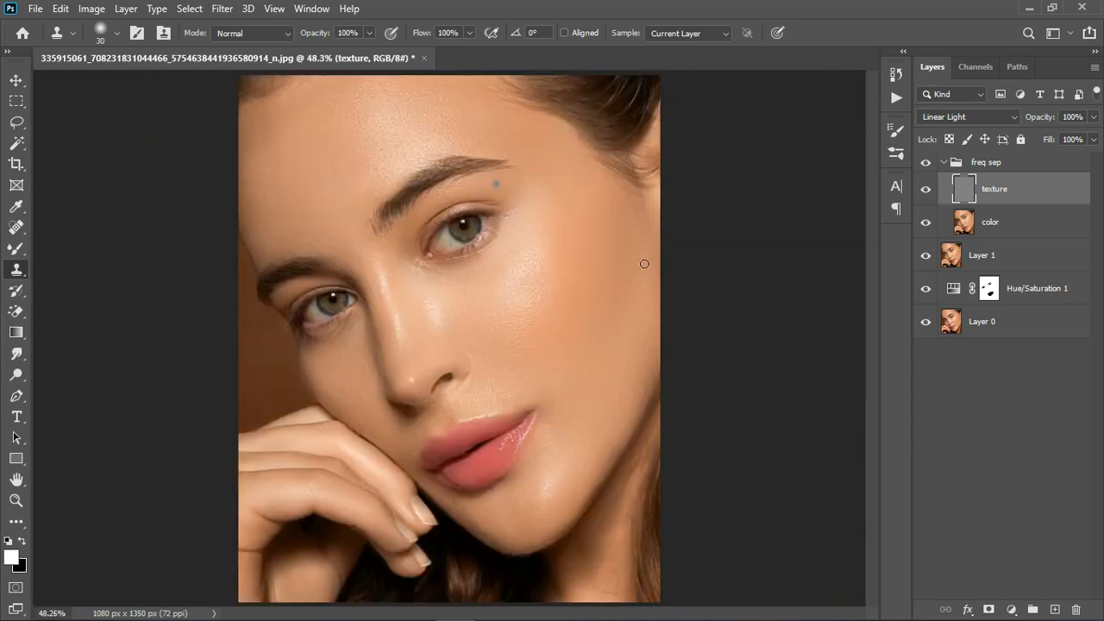
# - Clone clean skin texture over the area beneath the image's left eye on the texture layer
pyautogui.scroll(1, 328, 323)
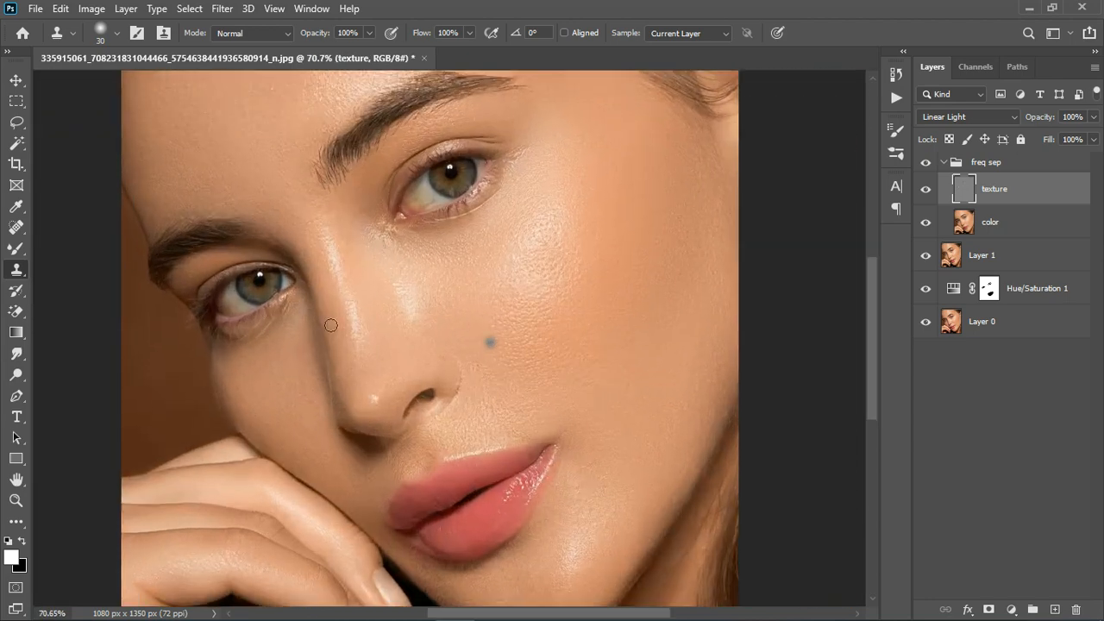
pyautogui.scroll(2, 279, 337)
pyautogui.scroll(1, 284, 423)
pyautogui.moveTo(251, 415)
pyautogui.mouseDown()
pyautogui.moveTo(249, 387)
pyautogui.moveTo(303, 348)
pyautogui.moveTo(318, 376)
pyautogui.mouseUp()
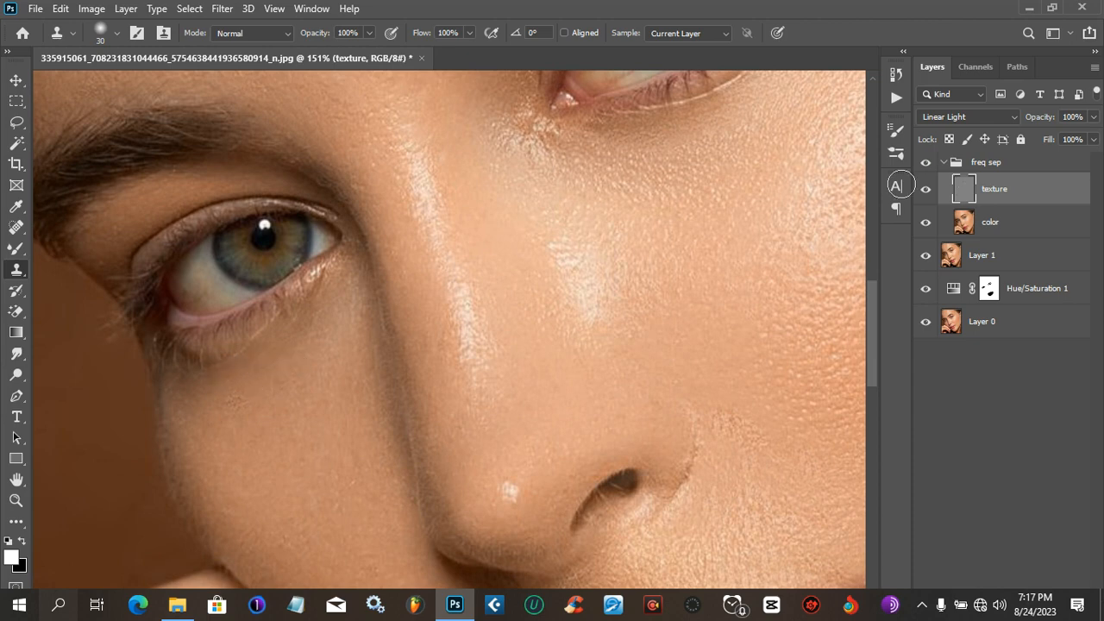
# - Select the color layer and blend the skin beneath the image's left eye with the Mixer Brush Tool at size 40
pyautogui.click(981, 219)
pyautogui.moveTo(263, 350)
pyautogui.mouseDown()
pyautogui.moveTo(337, 316)
pyautogui.moveTo(336, 335)
pyautogui.mouseUp()
pyautogui.hotkey('ctrl', 'z')
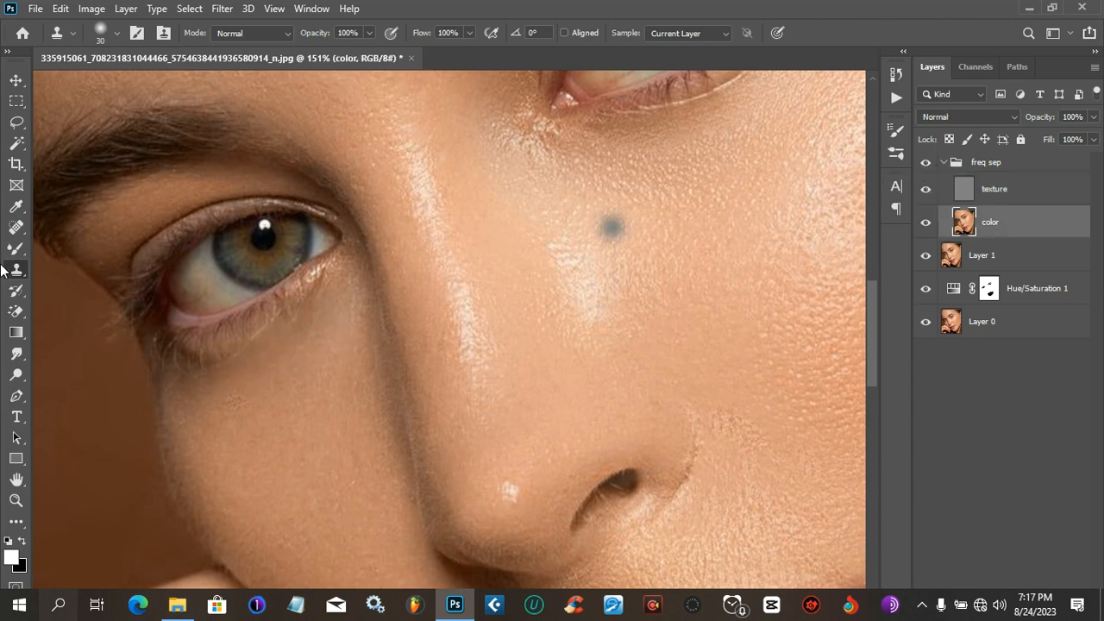
pyautogui.click(14, 250)
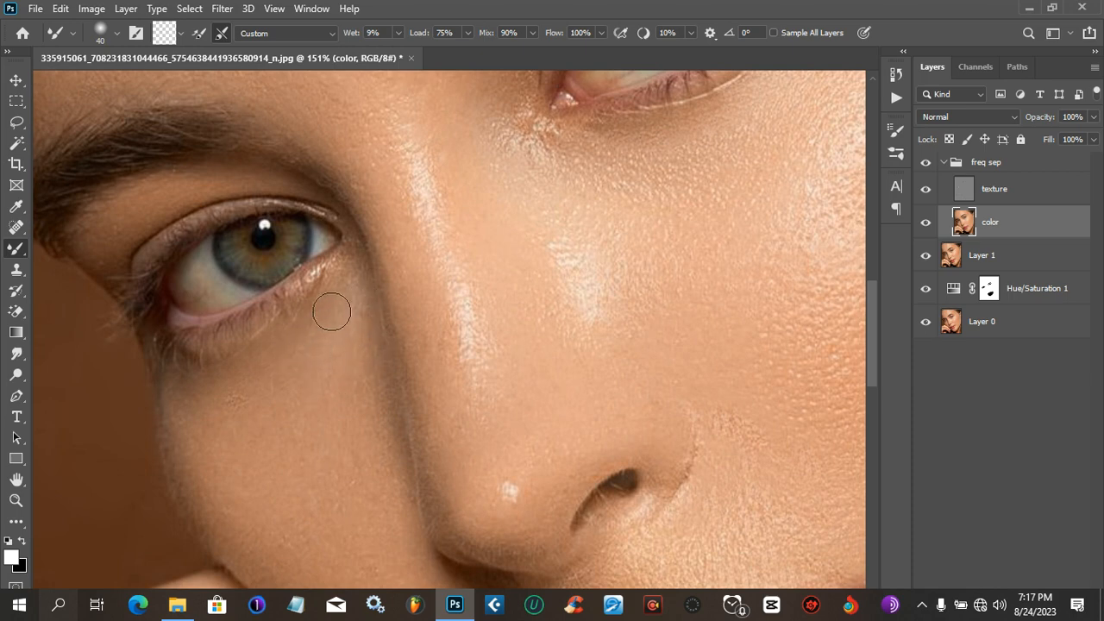
pyautogui.scroll(-3, 630, 250)
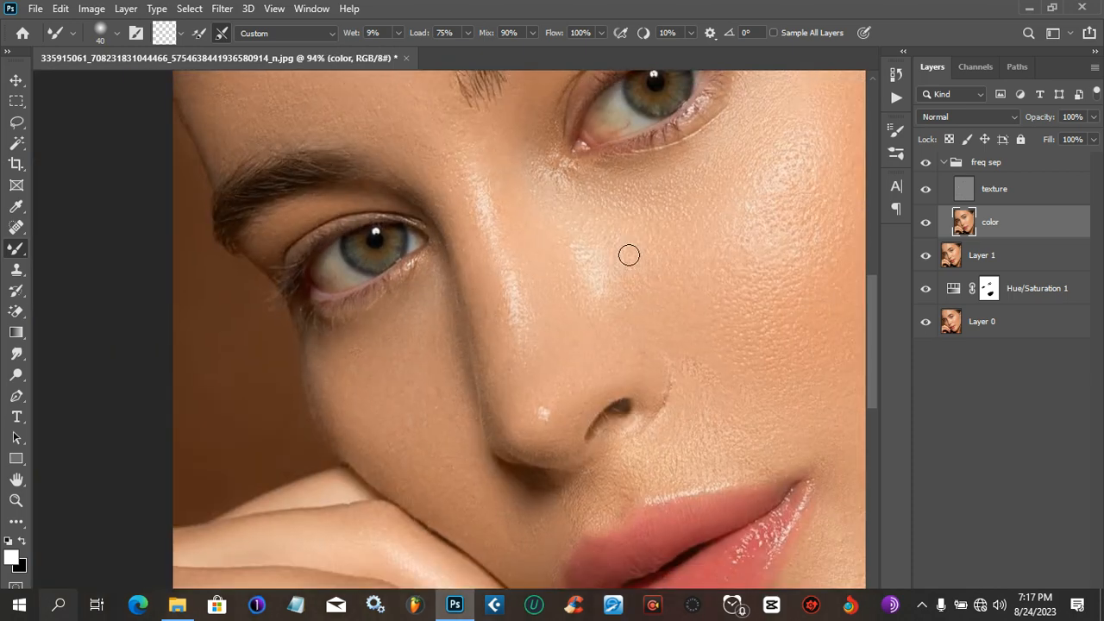
pyautogui.scroll(-2, 727, 160)
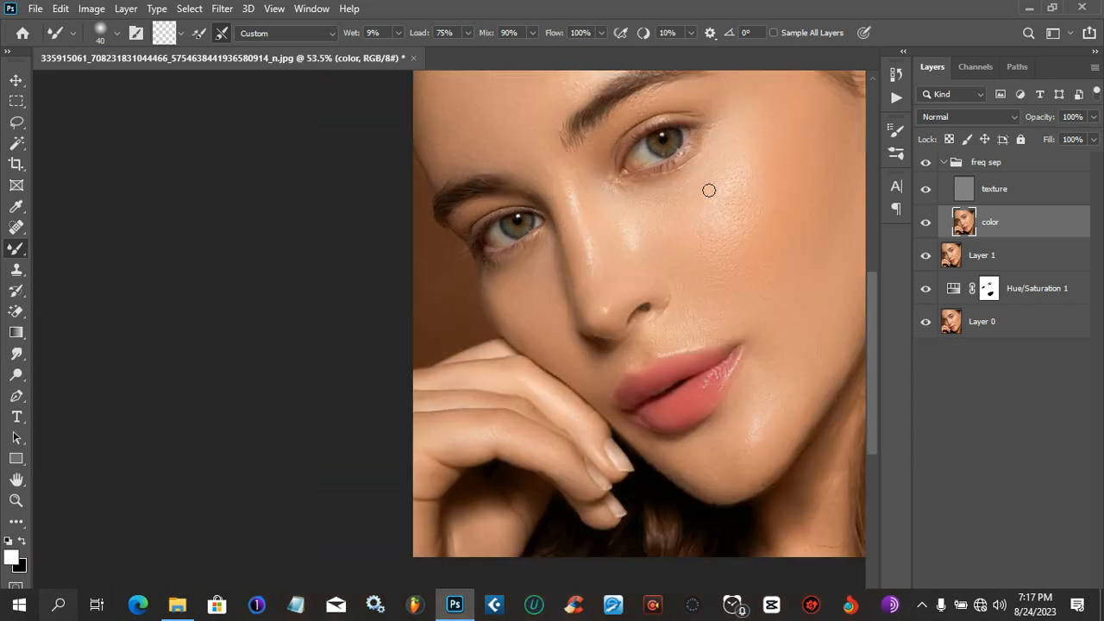
# - Toggle the freq sep group's visibility to compare the face before and after the retouch, and select the group
pyautogui.scroll(1, 480, 308)
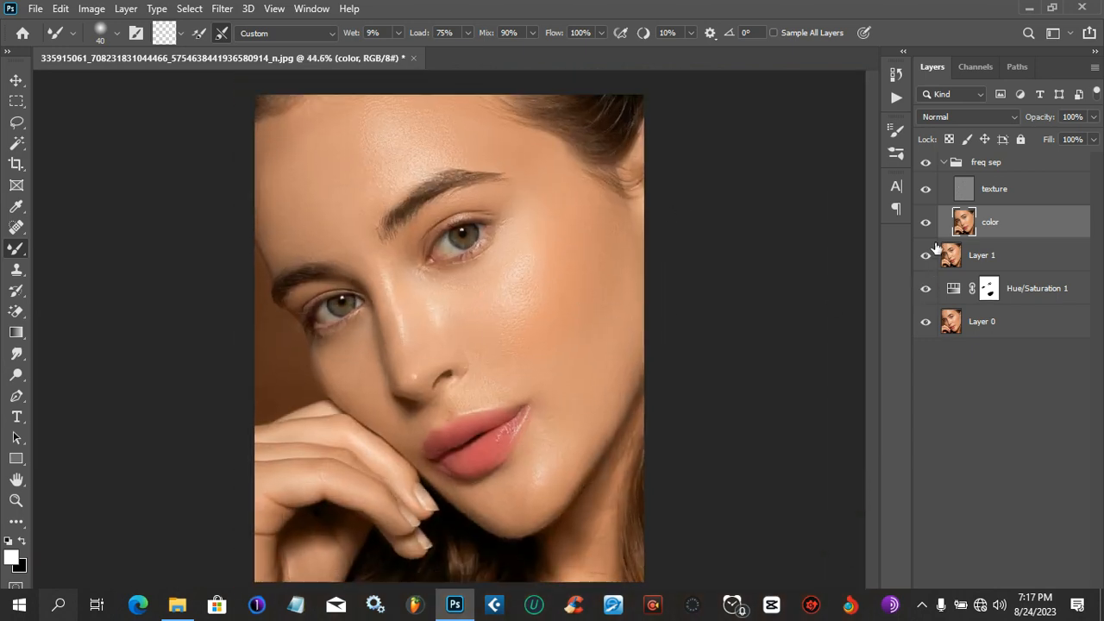
pyautogui.click(935, 171)
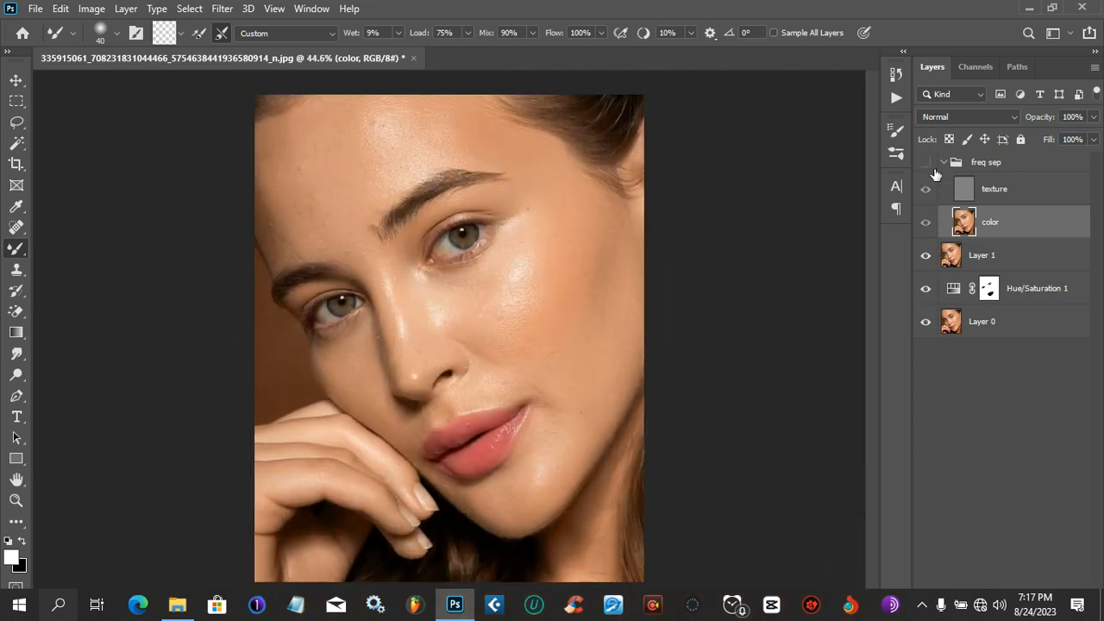
pyautogui.click(935, 171)
pyautogui.click(925, 163)
pyautogui.click(935, 173)
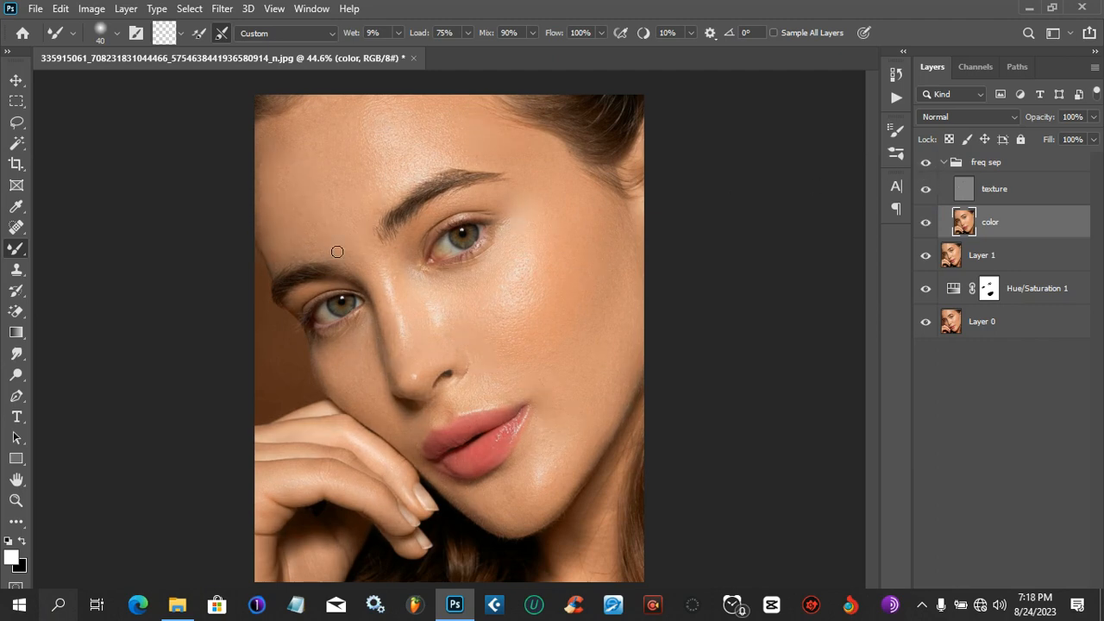
pyautogui.scroll(2, 337, 252)
pyautogui.scroll(-3, 357, 258)
pyautogui.click(957, 163)
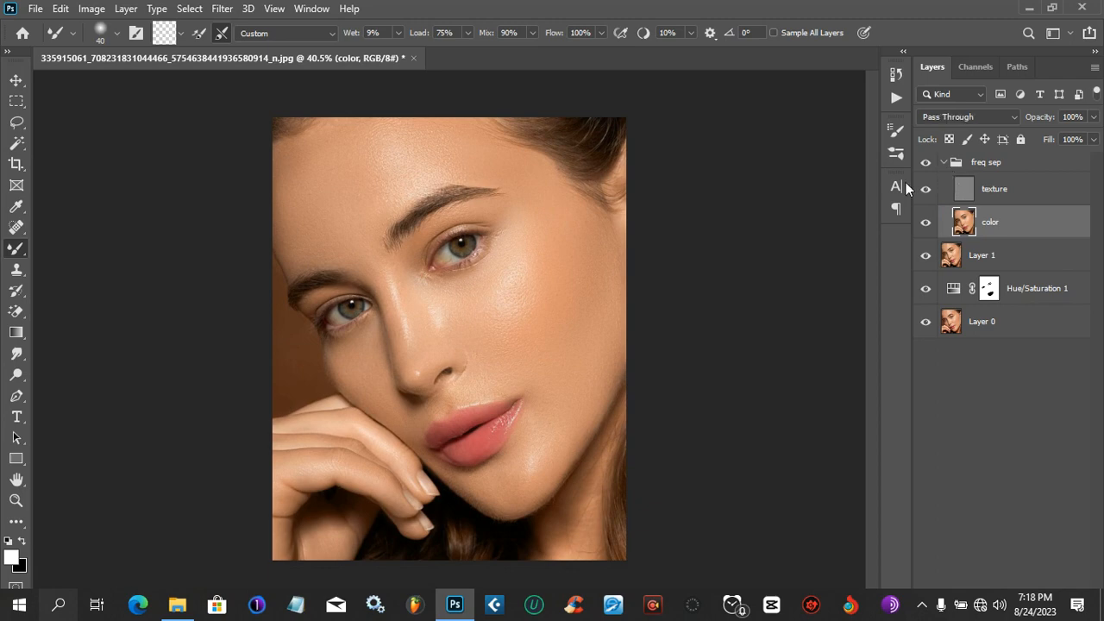
# - Collapse the freq sep group and stamp all visible layers into a new merged layer above it
pyautogui.click(943, 163)
pyautogui.scroll(2, 446, 254)
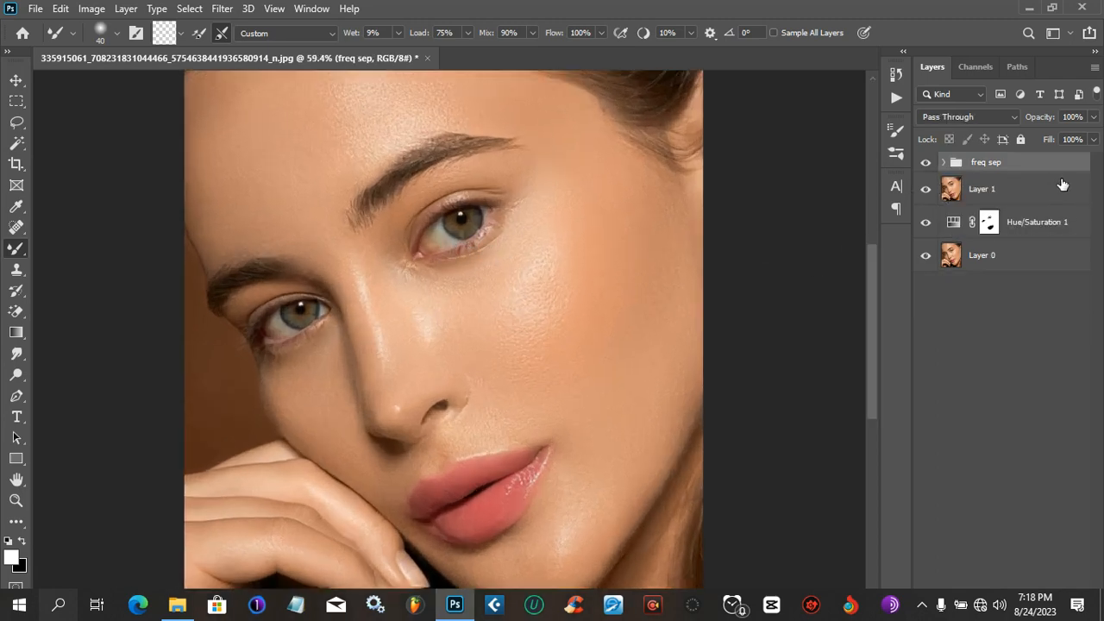
pyautogui.hotkey('ctrl', 'shift', 'alt', 'e')
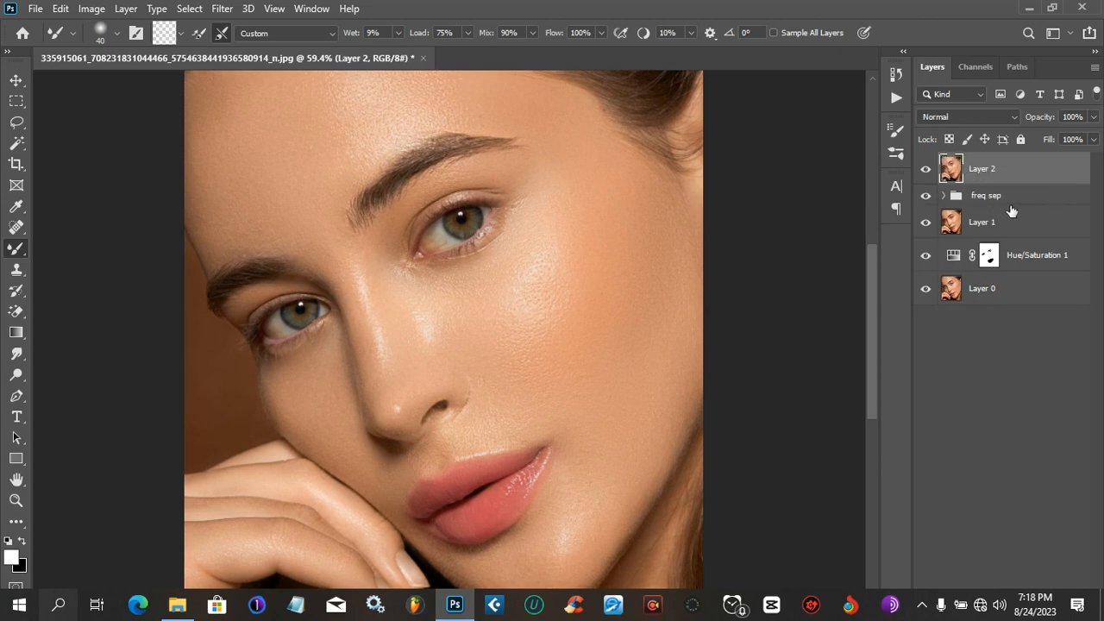
# - Add a Photo Filter adjustment layer with Warming Filter (85) at 25% density above the merged layer
pyautogui.click(1000, 515)
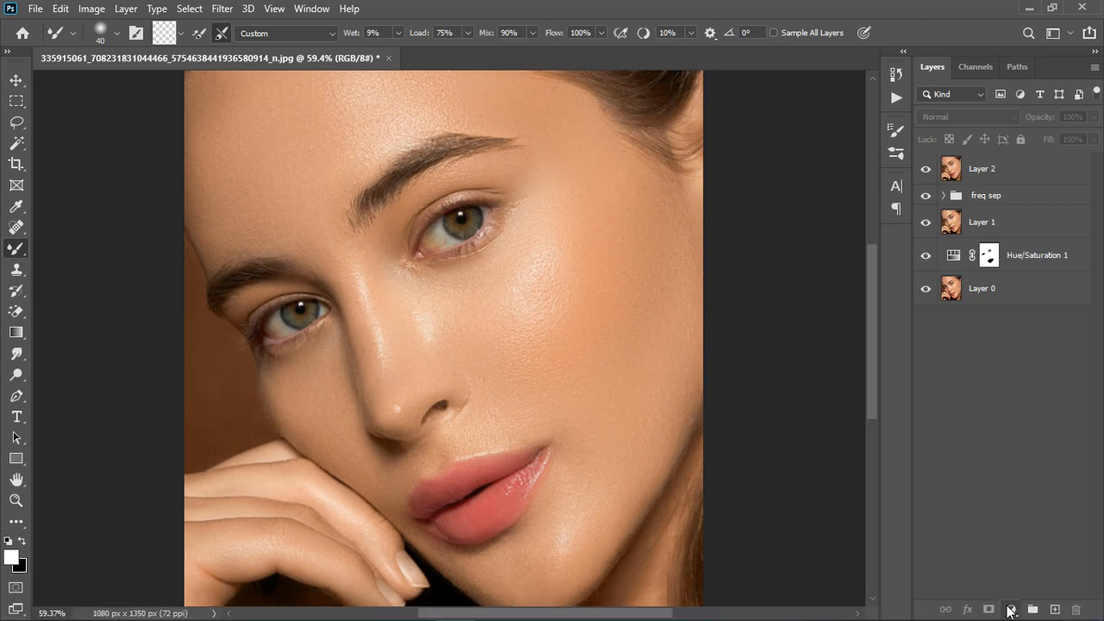
pyautogui.click(1011, 609)
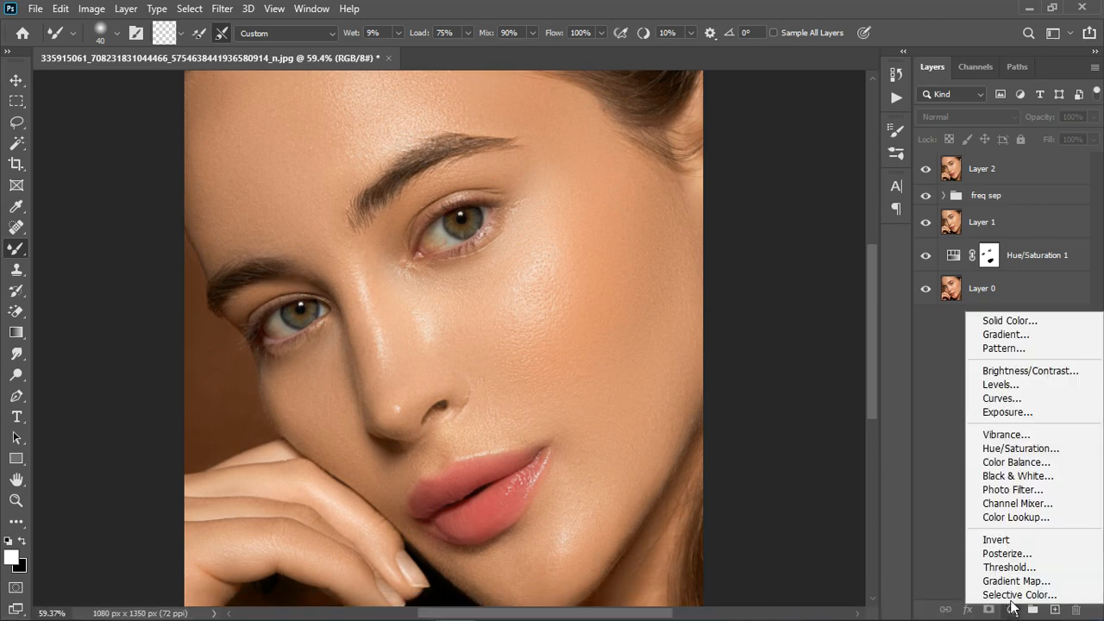
pyautogui.click(1020, 490)
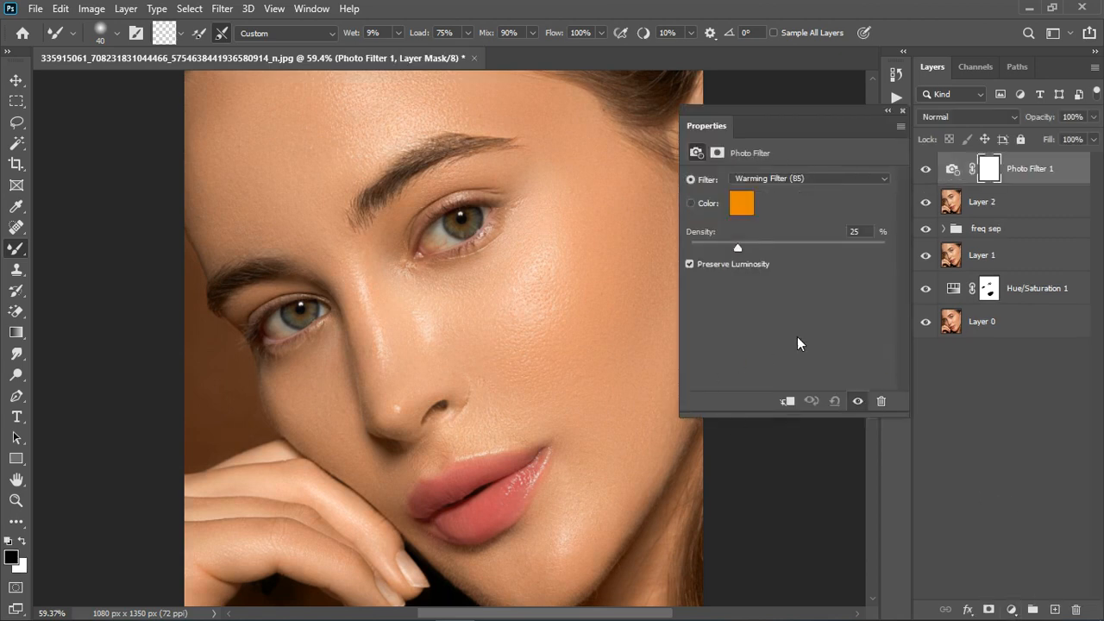
pyautogui.click(903, 111)
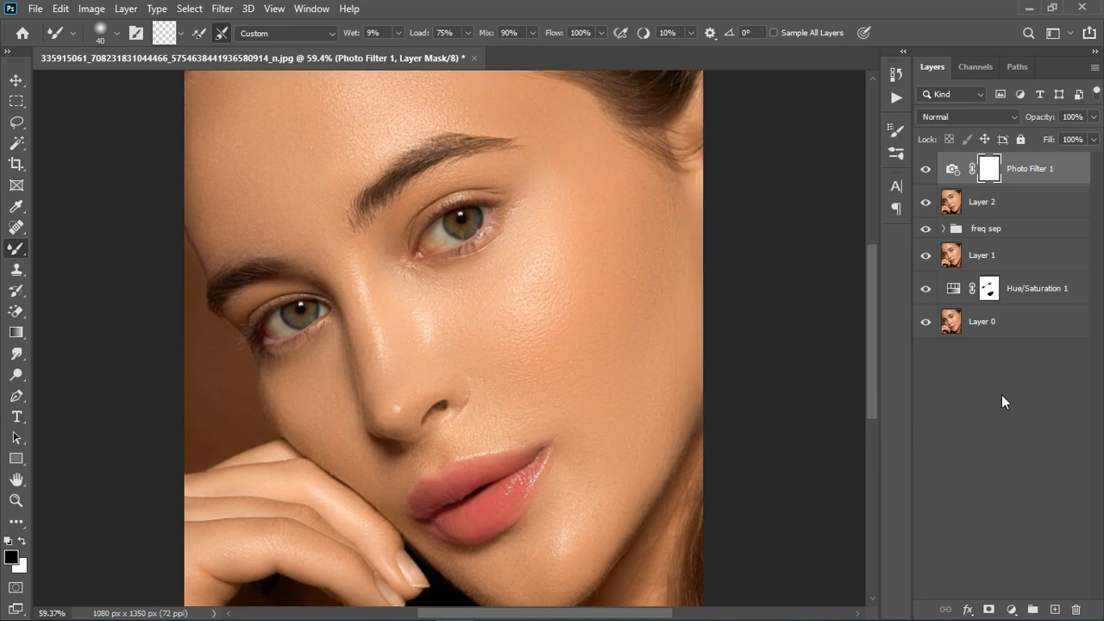
pyautogui.scroll(-3, 442, 403)
pyautogui.scroll(1, 487, 439)
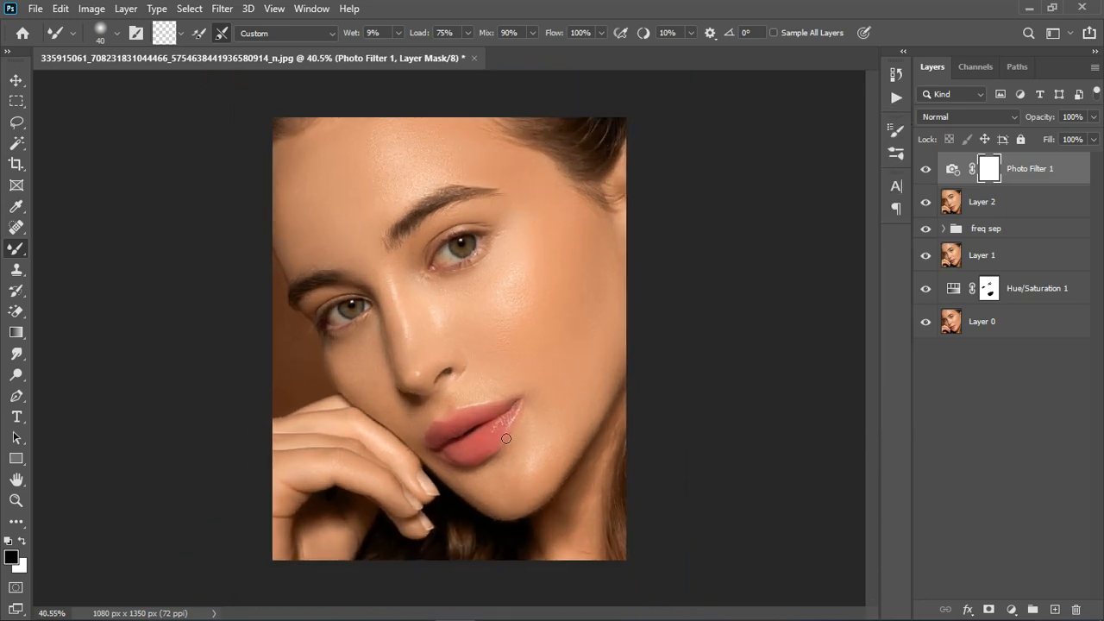
pyautogui.scroll(1, 521, 425)
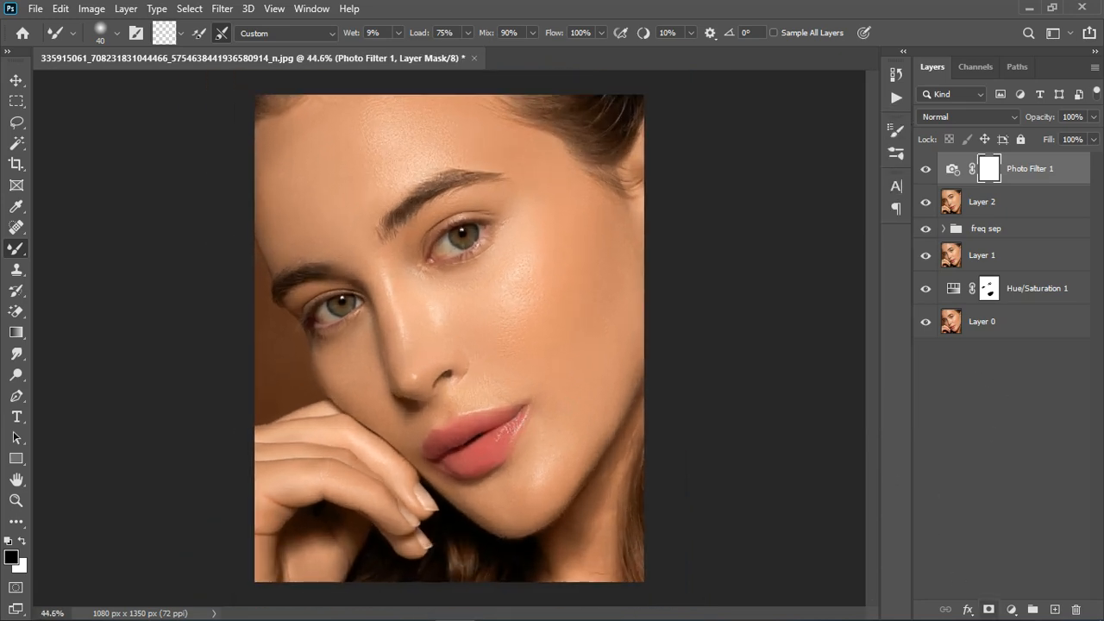
# - Add a second Photo Filter layer with Warming Filter (85) at 25% density, choose the Brush Tool and invert the layer's mask to black
pyautogui.click(1011, 609)
pyautogui.click(1022, 500)
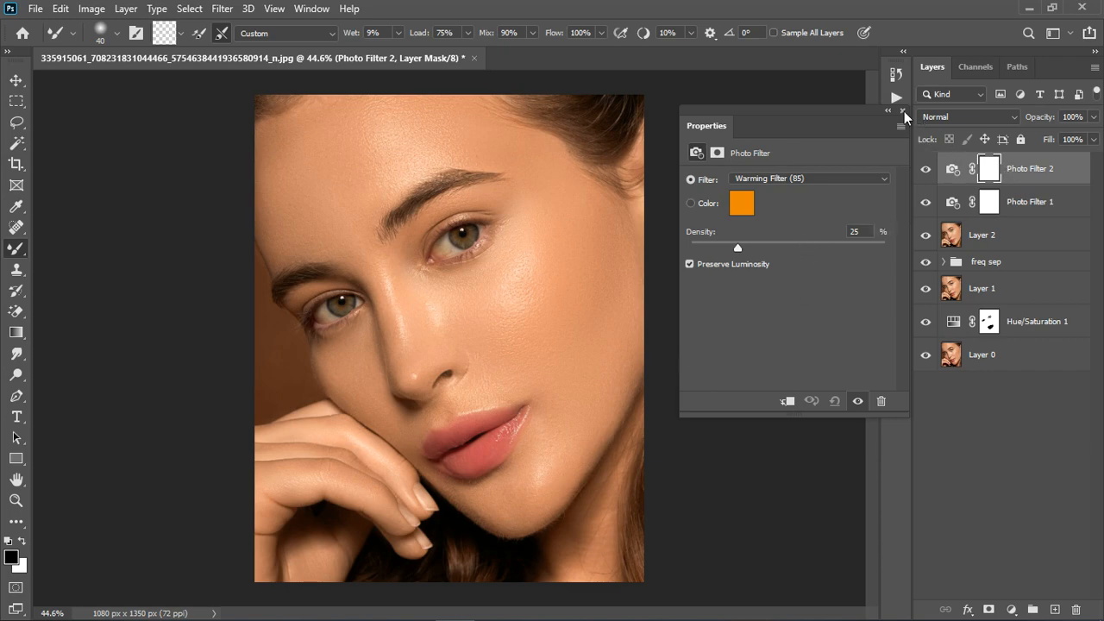
pyautogui.click(904, 110)
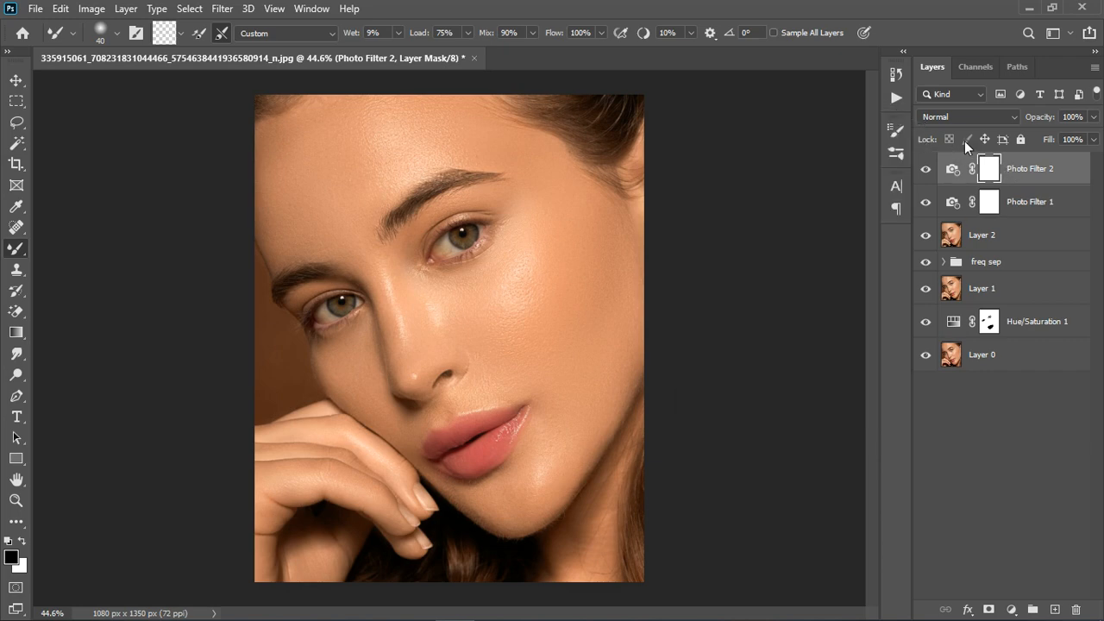
pyautogui.rightClick(7, 249)
pyautogui.click(57, 248)
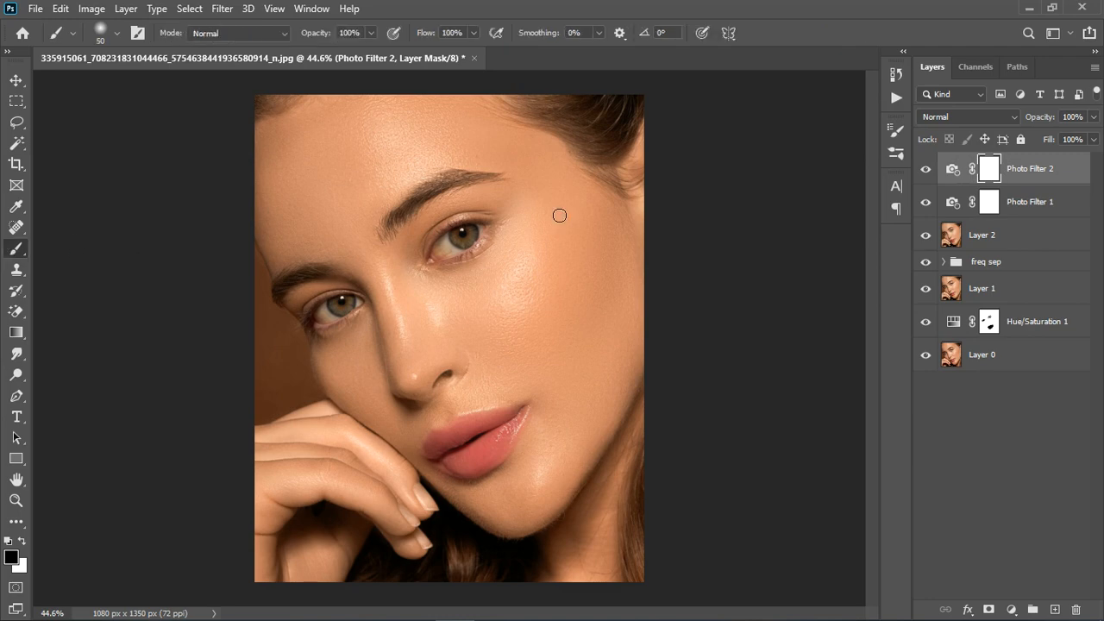
pyautogui.hotkey('ctrl', 'i')
# - Paint white over the lips on the Photo Filter 2 mask with brush sizes 100 to 70, and compare the result
pyautogui.scroll(5, 466, 463)
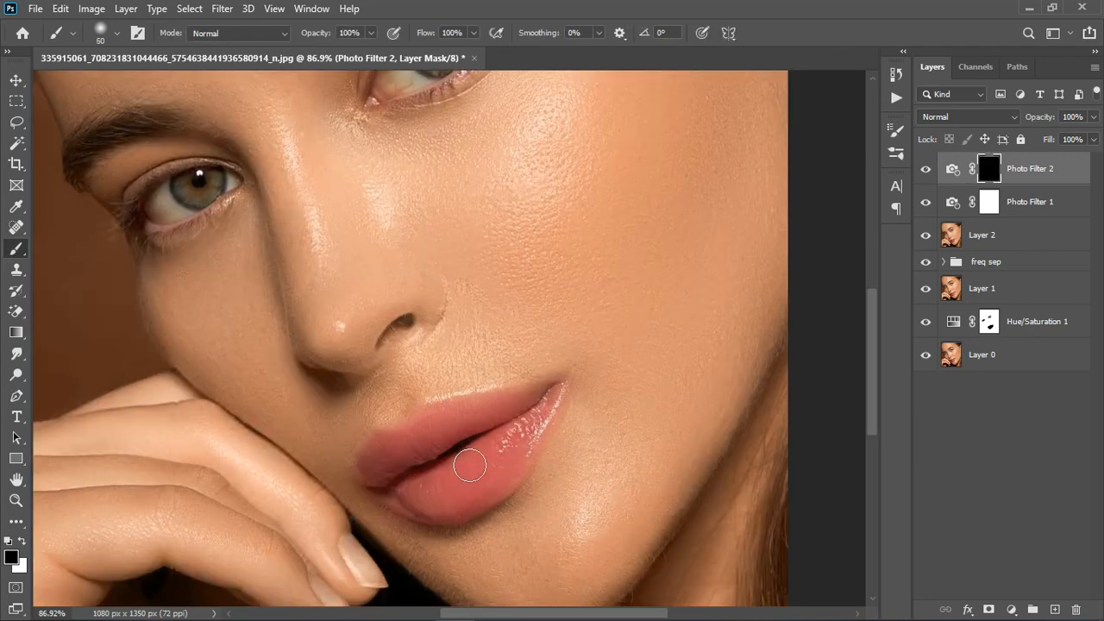
pyautogui.press(']')
pyautogui.press(']')
pyautogui.press(']')
pyautogui.press(']')
pyautogui.press('x')
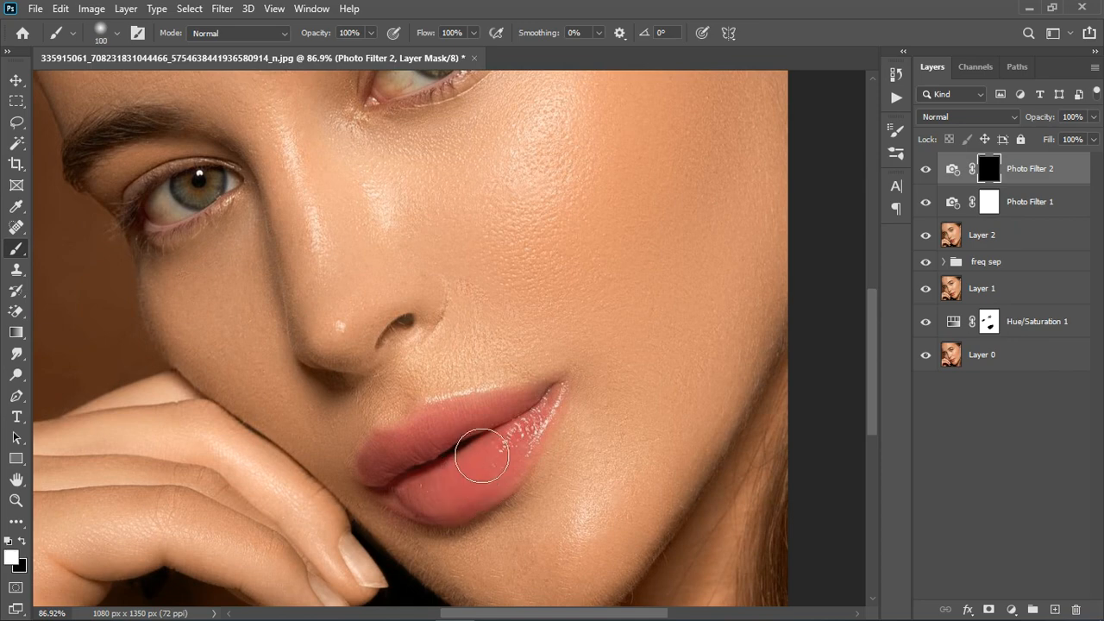
pyautogui.moveTo(481, 456)
pyautogui.mouseDown()
pyautogui.moveTo(508, 446)
pyautogui.moveTo(443, 468)
pyautogui.moveTo(535, 469)
pyautogui.moveTo(489, 464)
pyautogui.moveTo(526, 464)
pyautogui.moveTo(506, 524)
pyautogui.moveTo(464, 502)
pyautogui.moveTo(453, 510)
pyautogui.moveTo(425, 499)
pyautogui.moveTo(418, 485)
pyautogui.moveTo(468, 456)
pyautogui.moveTo(544, 449)
pyautogui.moveTo(557, 422)
pyautogui.moveTo(469, 449)
pyautogui.moveTo(400, 485)
pyautogui.moveTo(403, 500)
pyautogui.moveTo(416, 516)
pyautogui.moveTo(470, 514)
pyautogui.moveTo(563, 423)
pyautogui.moveTo(409, 465)
pyautogui.moveTo(533, 413)
pyautogui.moveTo(566, 421)
pyautogui.moveTo(508, 502)
pyautogui.moveTo(463, 515)
pyautogui.moveTo(409, 488)
pyautogui.moveTo(411, 511)
pyautogui.moveTo(471, 504)
pyautogui.moveTo(538, 433)
pyautogui.mouseUp()
pyautogui.press('[')
pyautogui.press('[')
pyautogui.press('[')
pyautogui.click(926, 169)
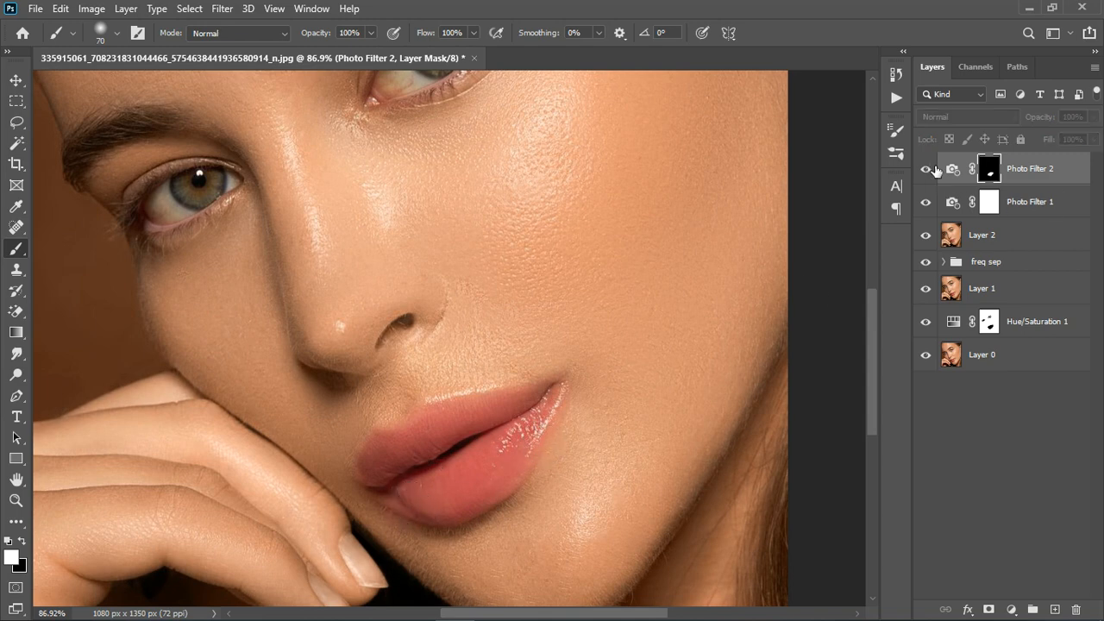
pyautogui.click(935, 169)
pyautogui.scroll(-4, 624, 349)
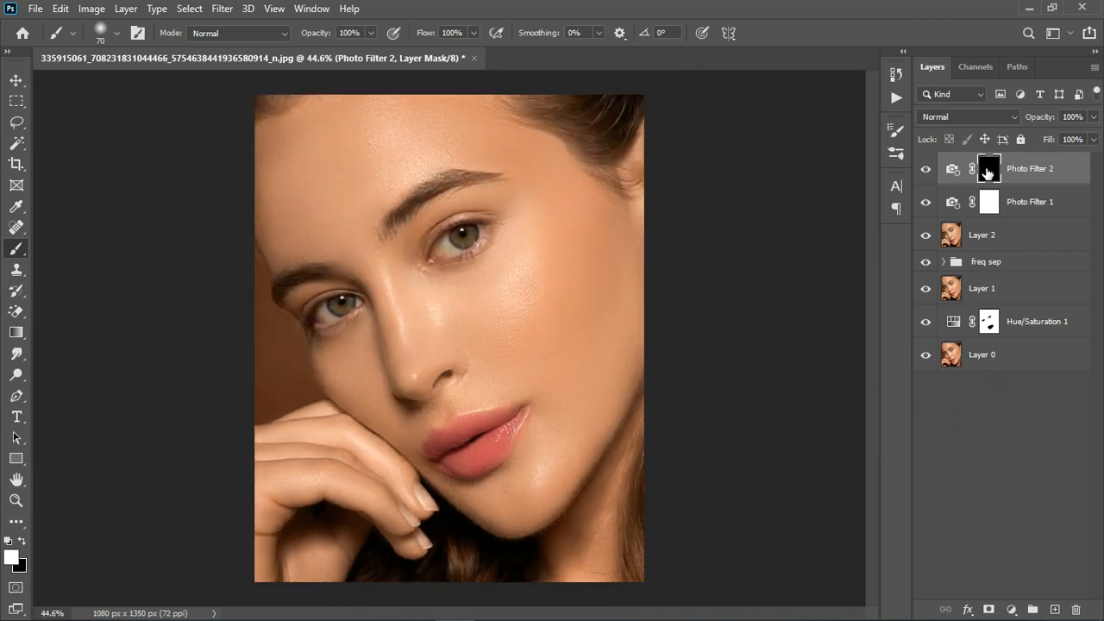
pyautogui.click(1090, 121)
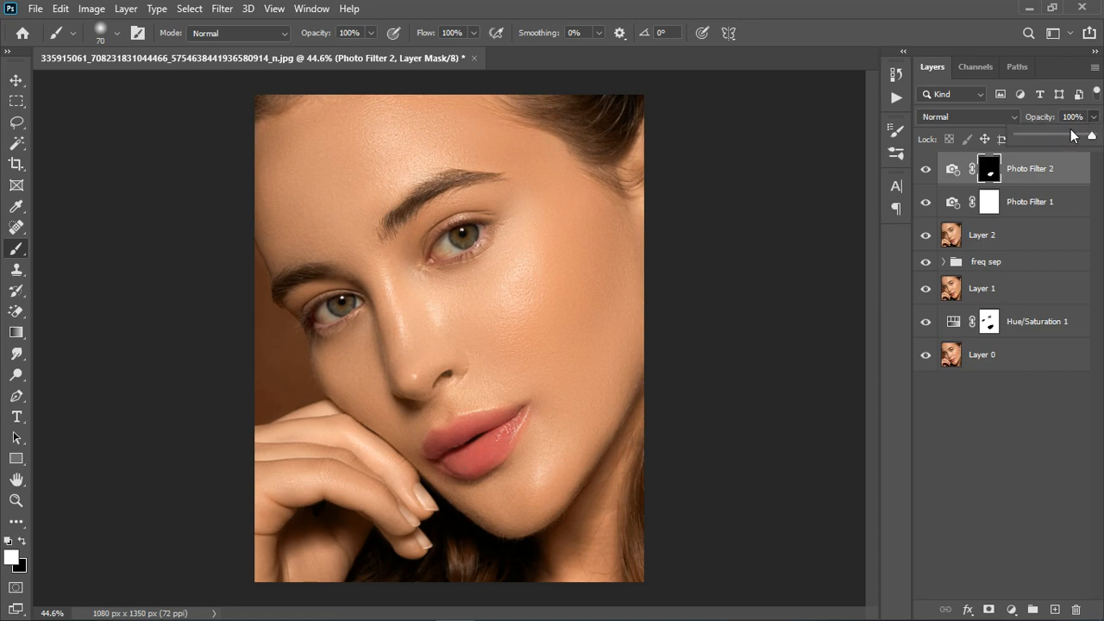
# - Add a white (ffffff) Solid Color fill layer at the top of the layer stack
pyautogui.click(982, 385)
pyautogui.click(1011, 610)
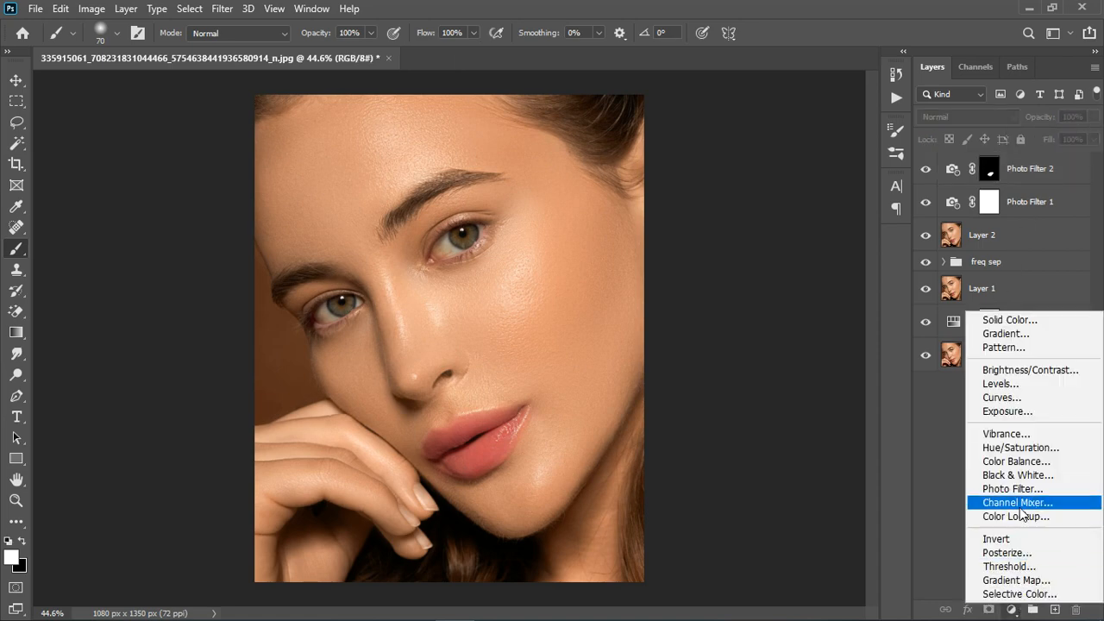
pyautogui.click(1012, 320)
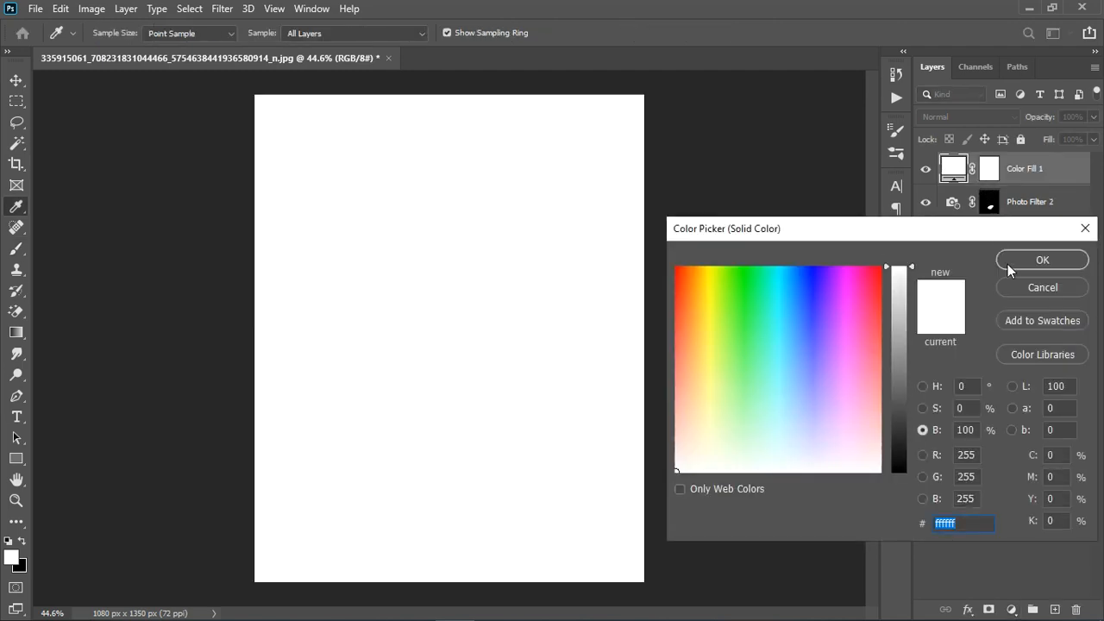
pyautogui.click(1009, 266)
# - Recolor the fill layer with a tone sampled from the eye on the image's right, brightened to 82% (d2b5a4)
pyautogui.click(927, 170)
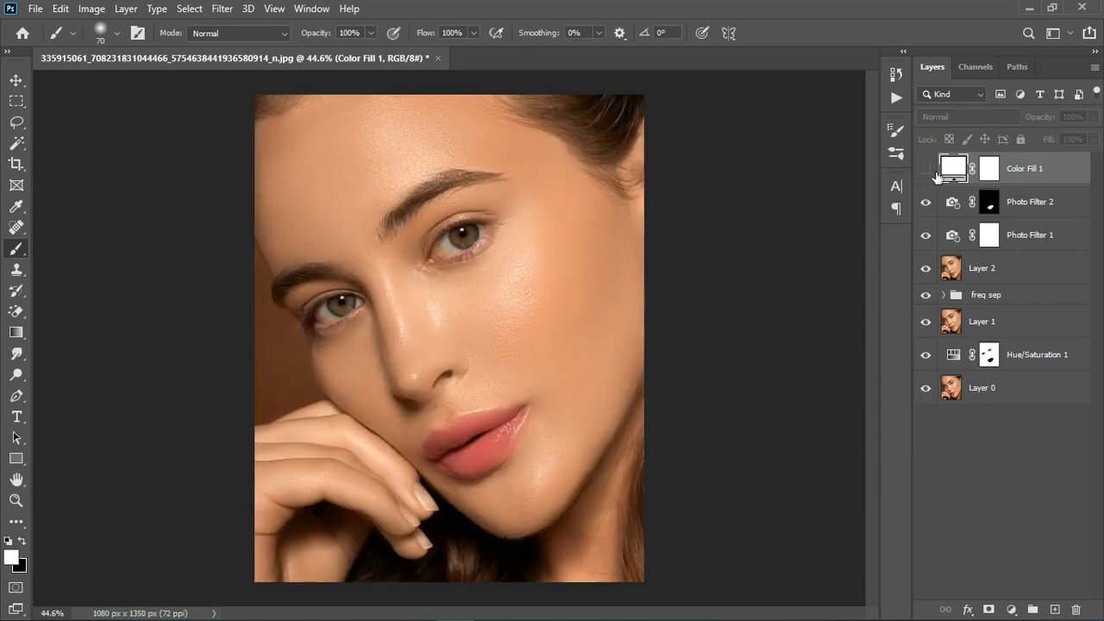
pyautogui.doubleClick(968, 168)
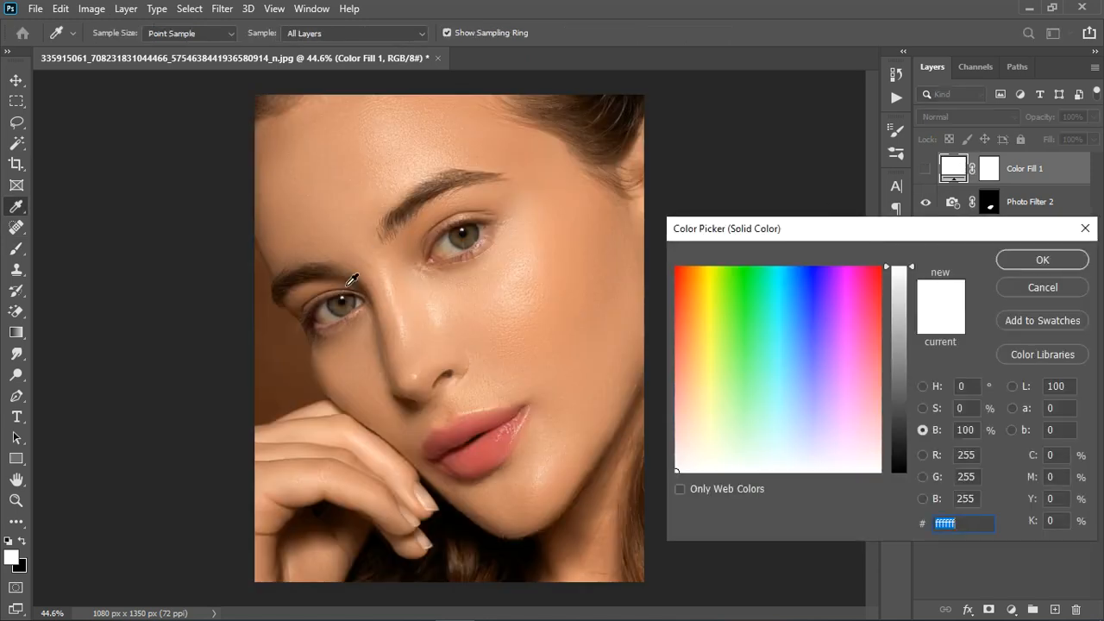
pyautogui.click(462, 253)
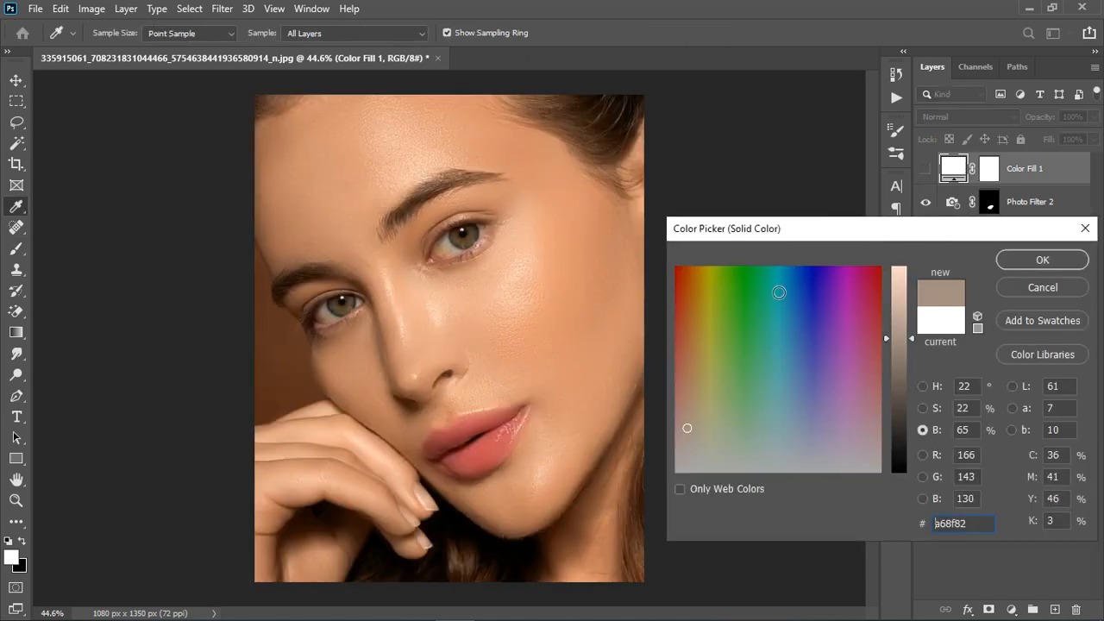
pyautogui.moveTo(910, 336); pyautogui.dragTo(909, 303)
pyautogui.click(1041, 261)
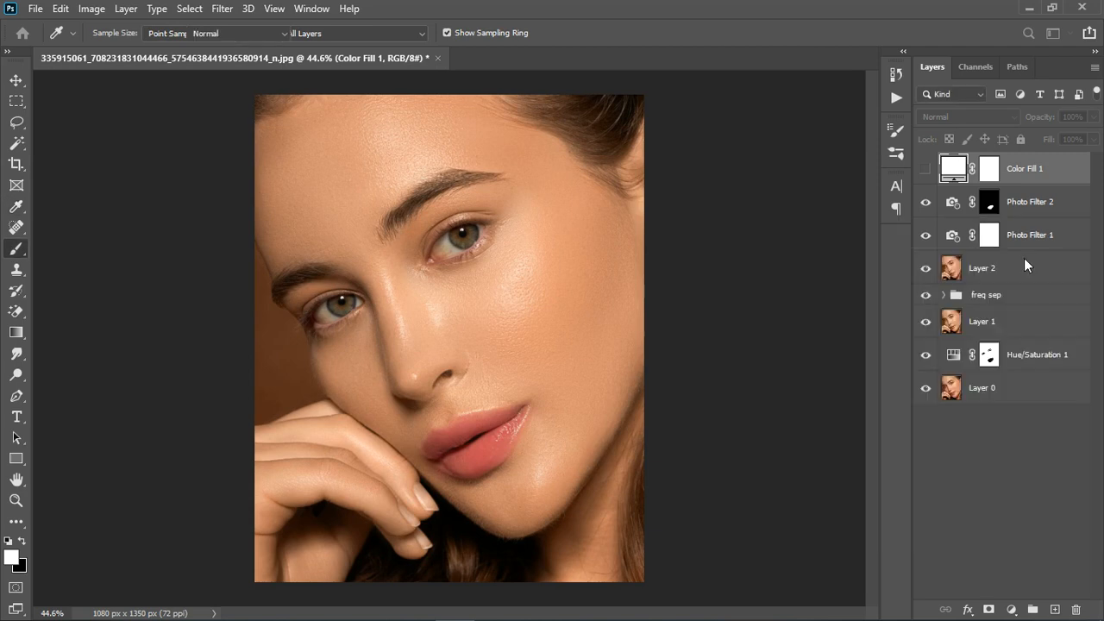
pyautogui.press('b')
pyautogui.click(928, 169)
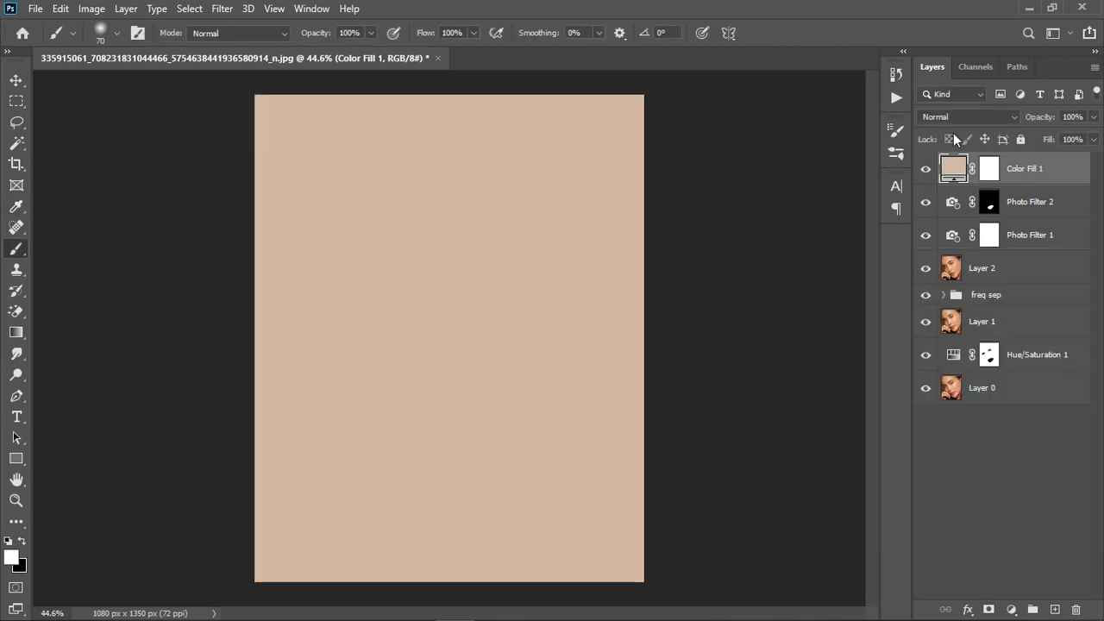
# - Set the Color Fill 1 layer's blend mode to Divide and invert its mask to black
pyautogui.click(941, 115)
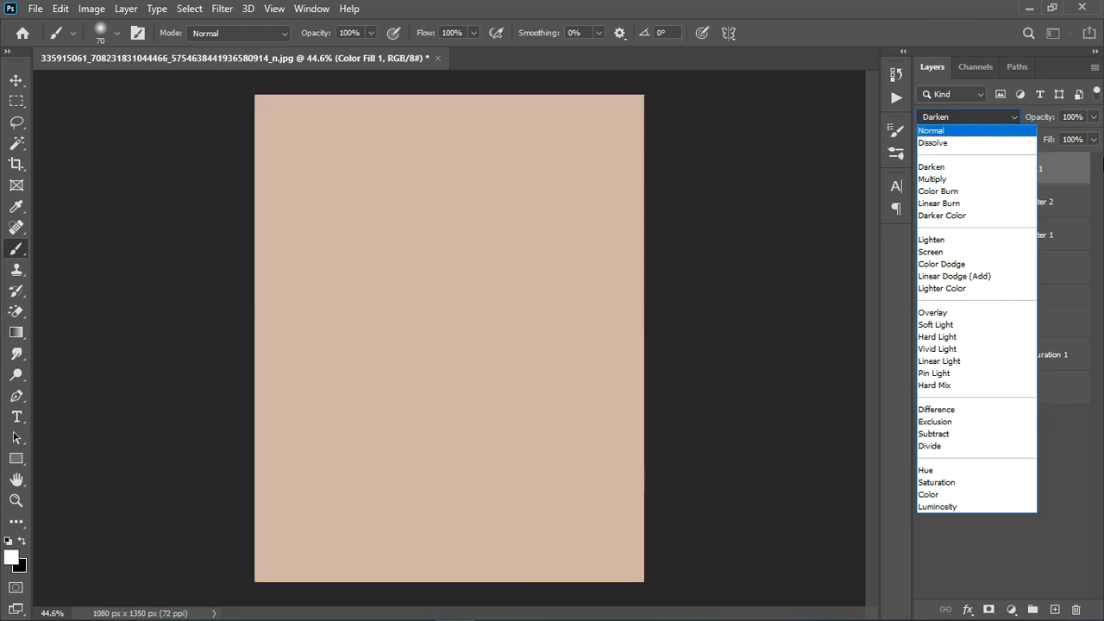
pyautogui.click(936, 446)
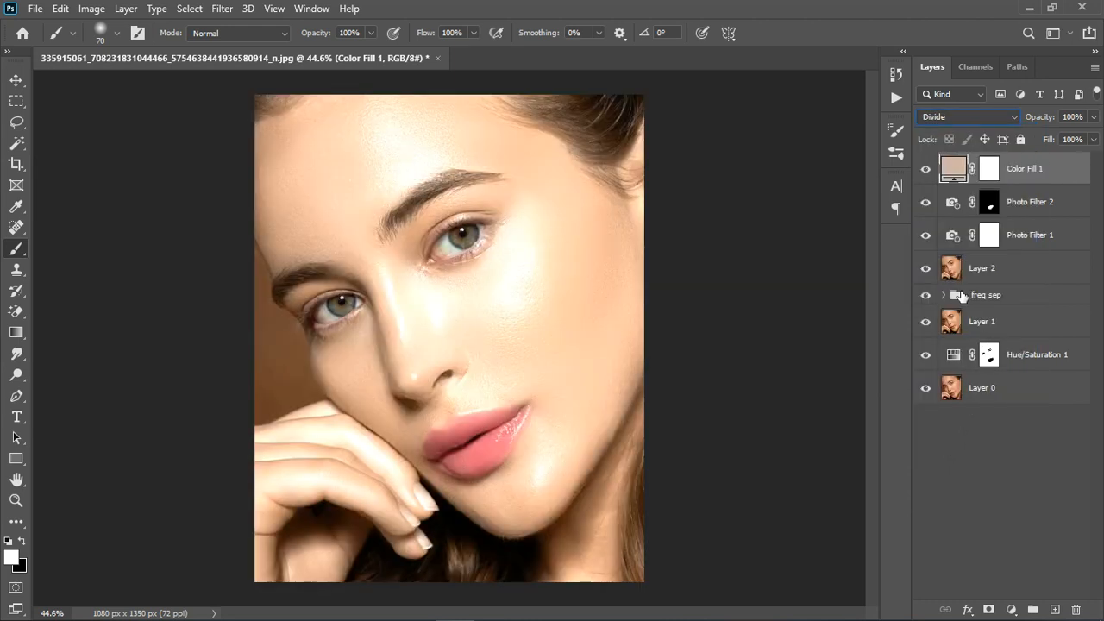
pyautogui.click(996, 171)
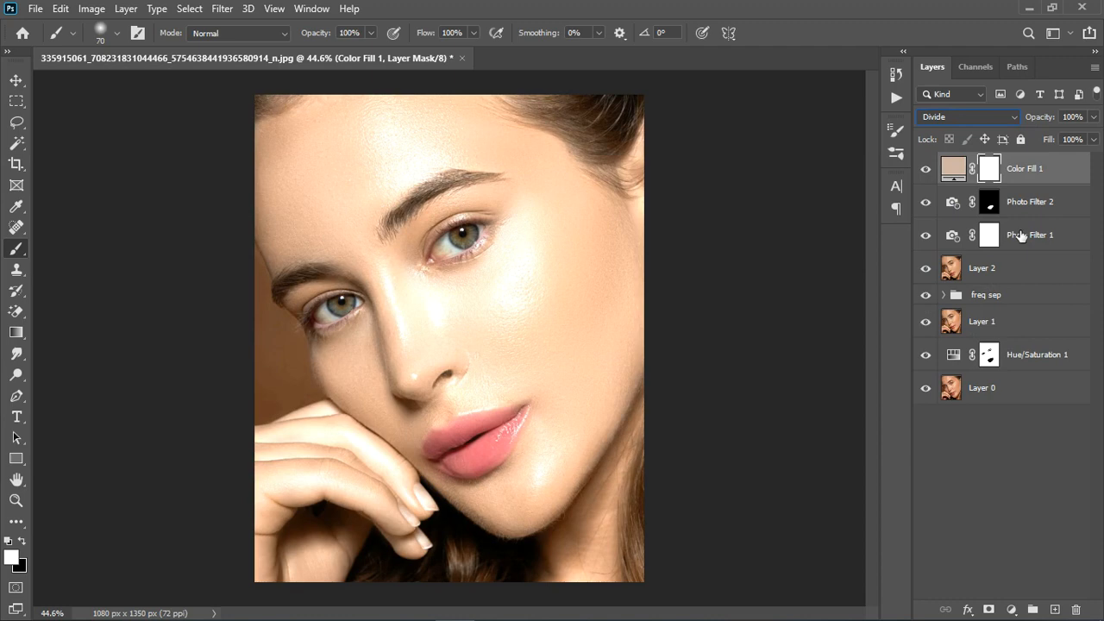
pyautogui.hotkey('ctrl', 'i')
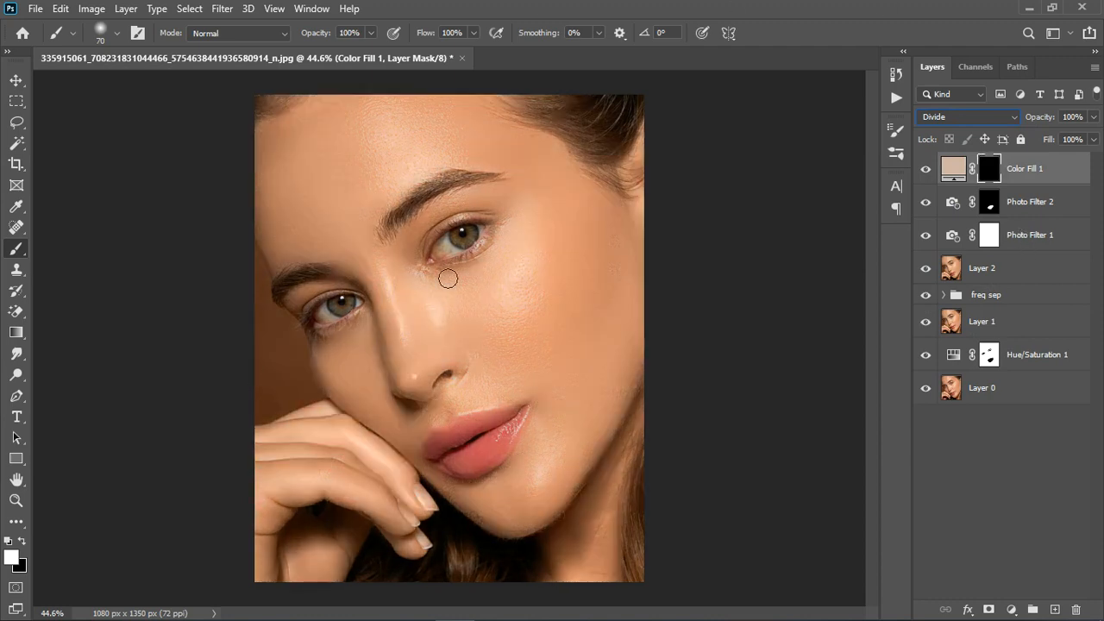
# - Paint white over the whites of both eyes on the Color Fill 1 mask with brush sizes 70 and 40, and compare the result
pyautogui.scroll(7, 447, 256)
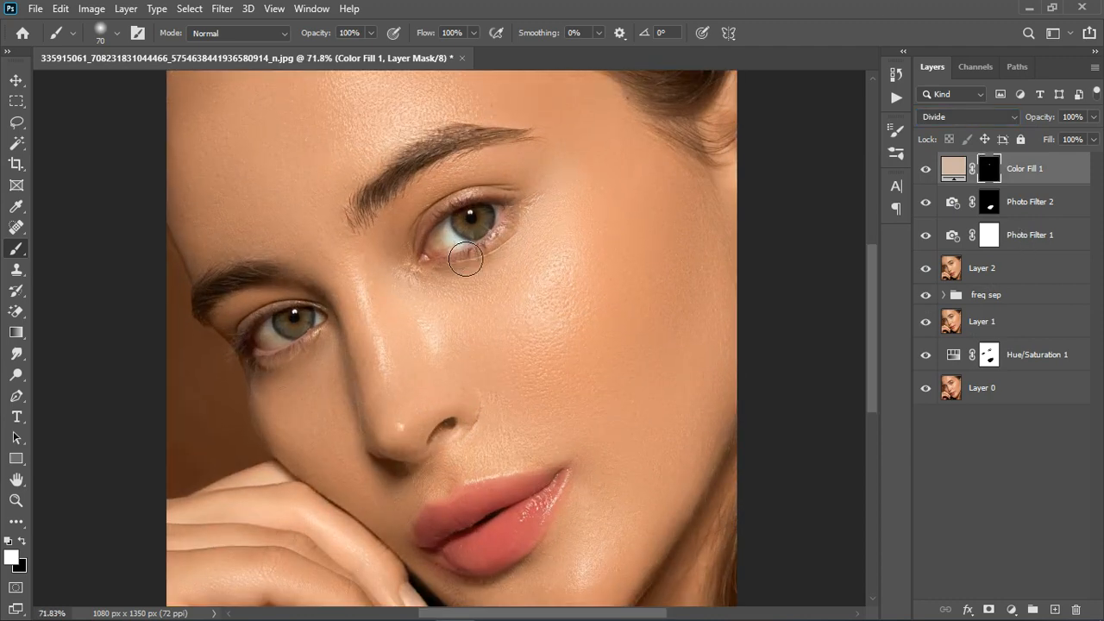
pyautogui.moveTo(444, 250)
pyautogui.mouseDown()
pyautogui.moveTo(462, 261)
pyautogui.moveTo(450, 265)
pyautogui.moveTo(508, 231)
pyautogui.mouseUp()
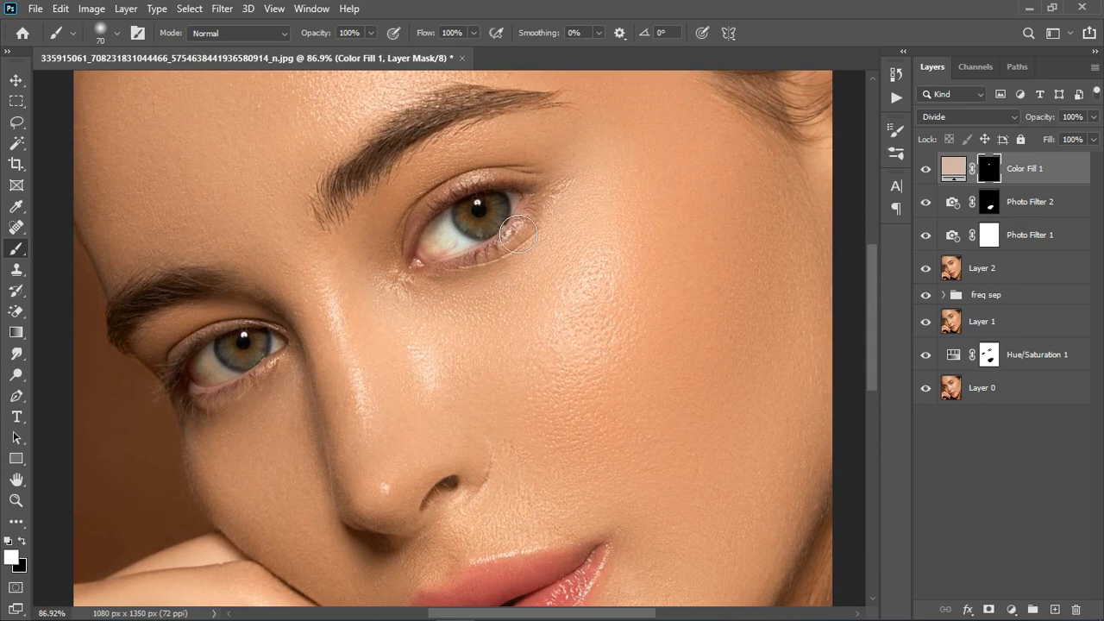
pyautogui.moveTo(211, 380)
pyautogui.mouseDown()
pyautogui.moveTo(221, 389)
pyautogui.moveTo(250, 379)
pyautogui.mouseUp()
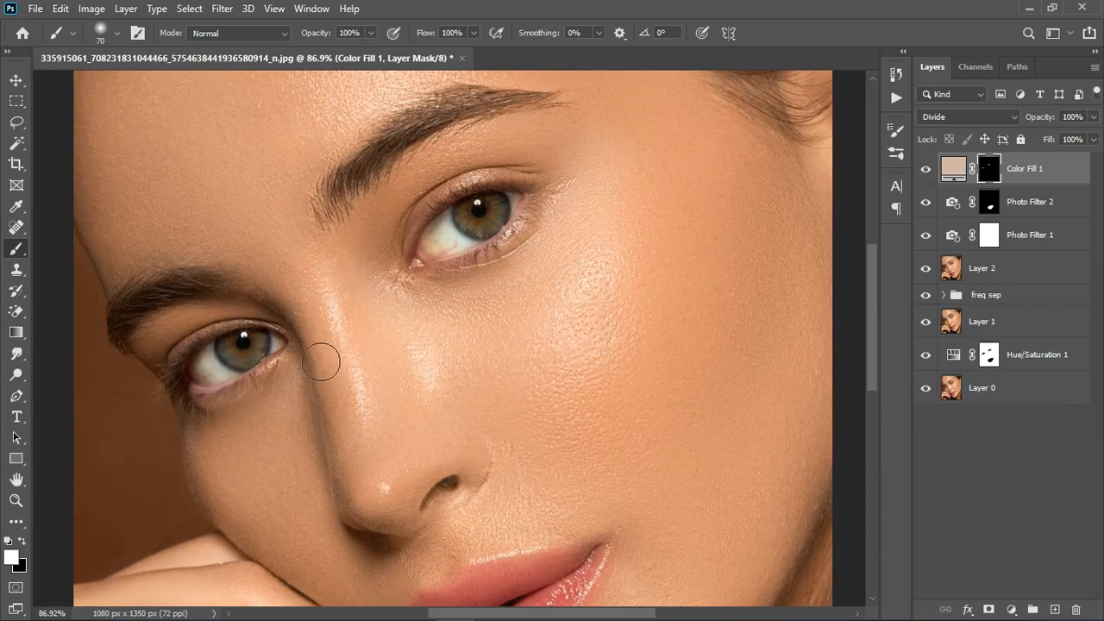
pyautogui.press('[')
pyautogui.press('[')
pyautogui.press('[')
pyautogui.moveTo(288, 354); pyautogui.dragTo(272, 348)
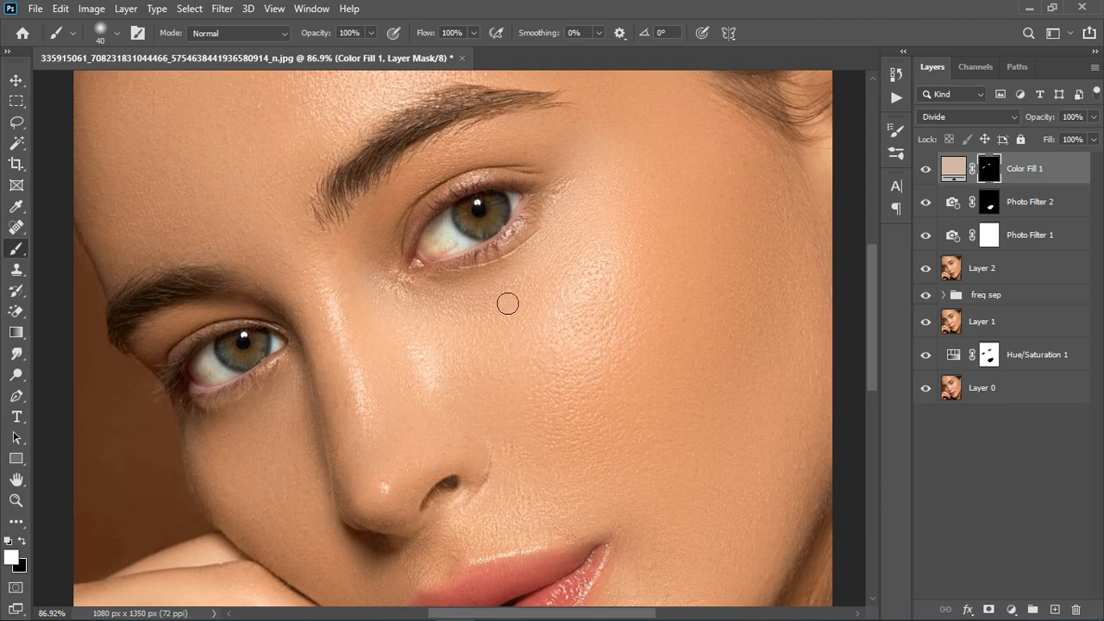
pyautogui.scroll(-11, 560, 277)
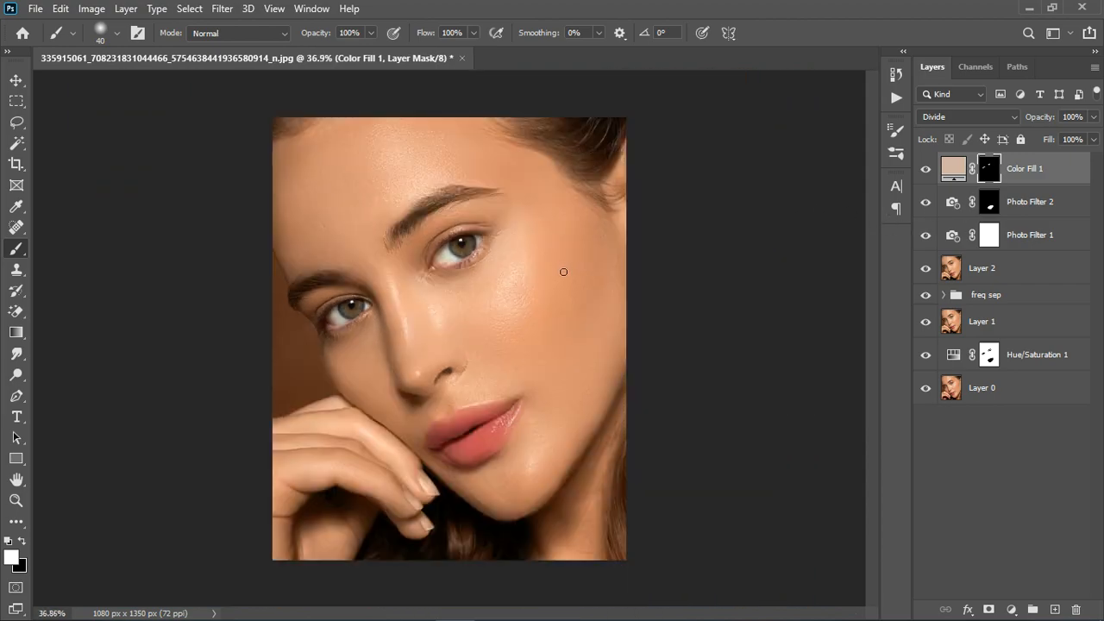
pyautogui.scroll(4, 466, 356)
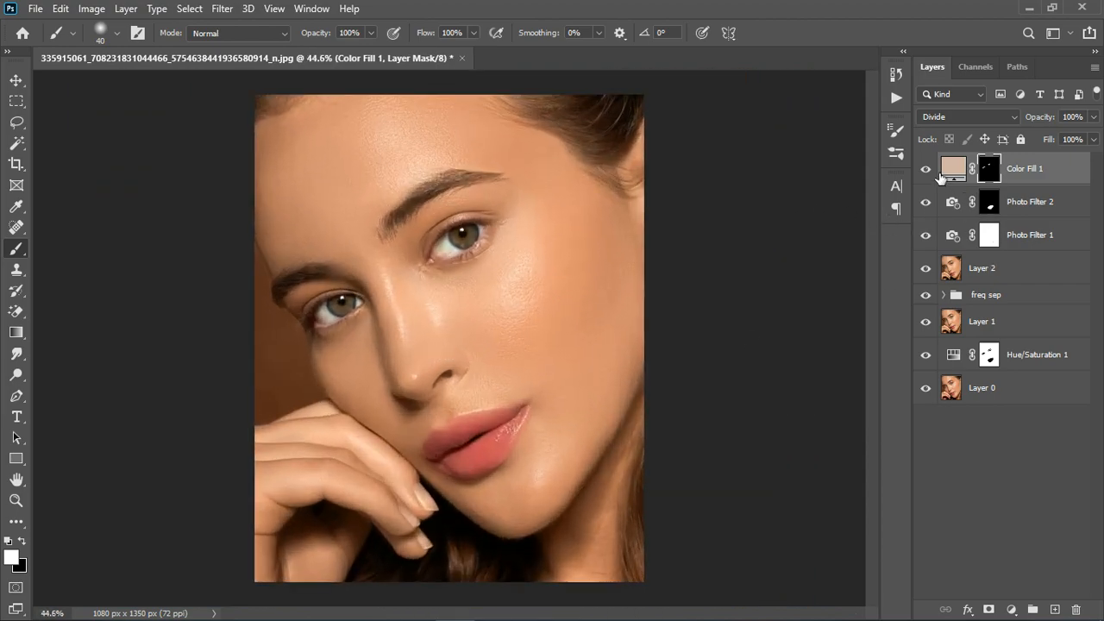
pyautogui.click(925, 169)
pyautogui.click(925, 169)
# - Brighten the Color Fill 1 color to 91% (e8c8b6) and compare the eyes with and without the layer
pyautogui.doubleClick(954, 171)
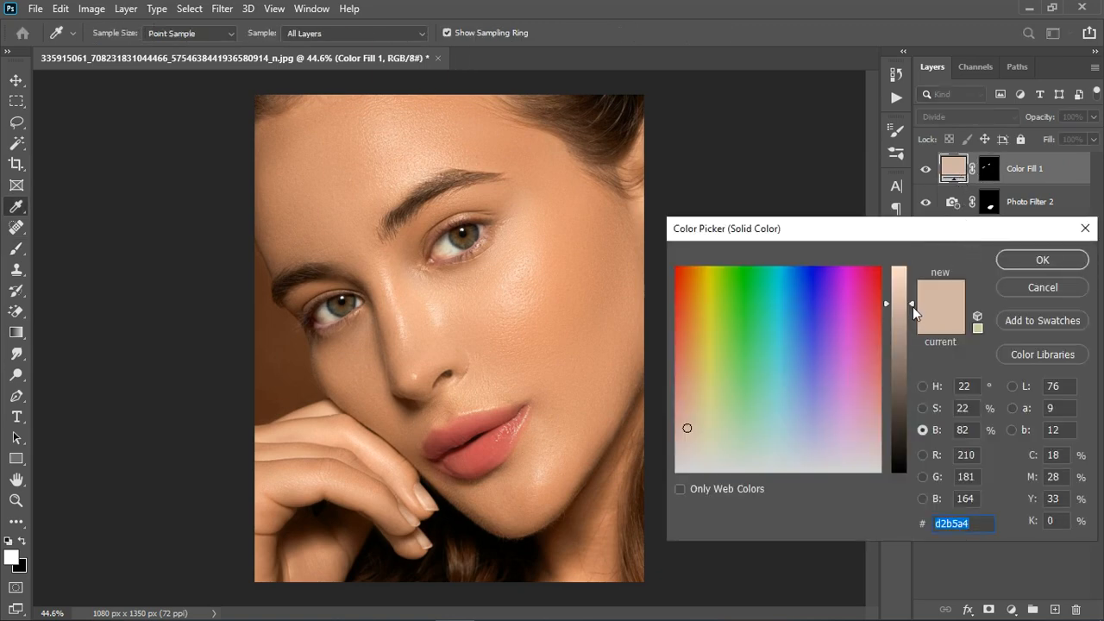
pyautogui.moveTo(913, 306); pyautogui.dragTo(913, 285)
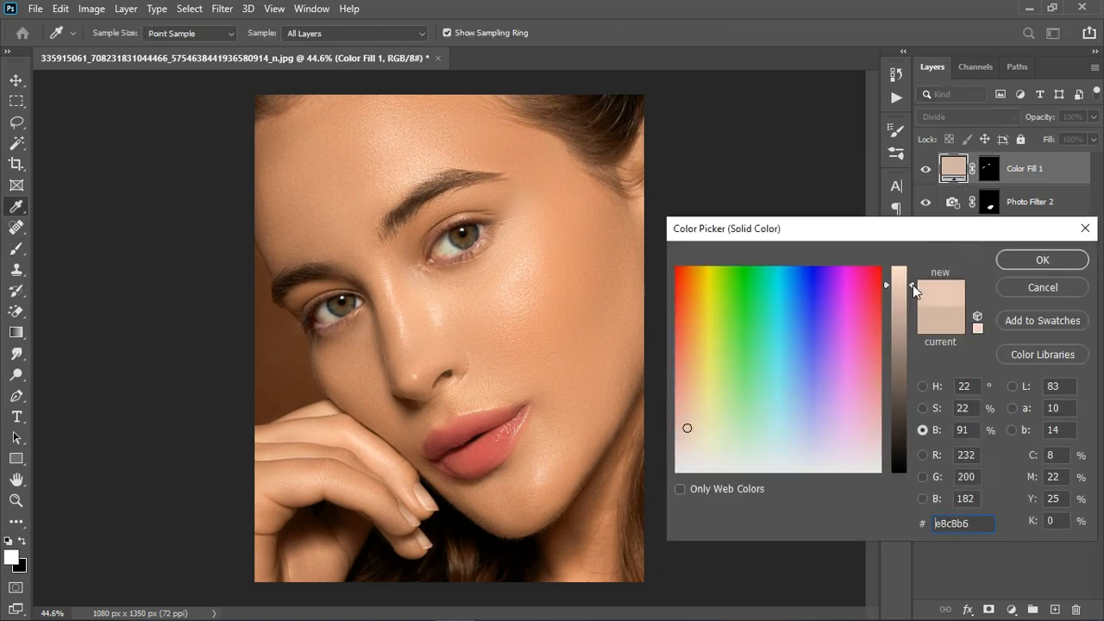
pyautogui.click(1035, 260)
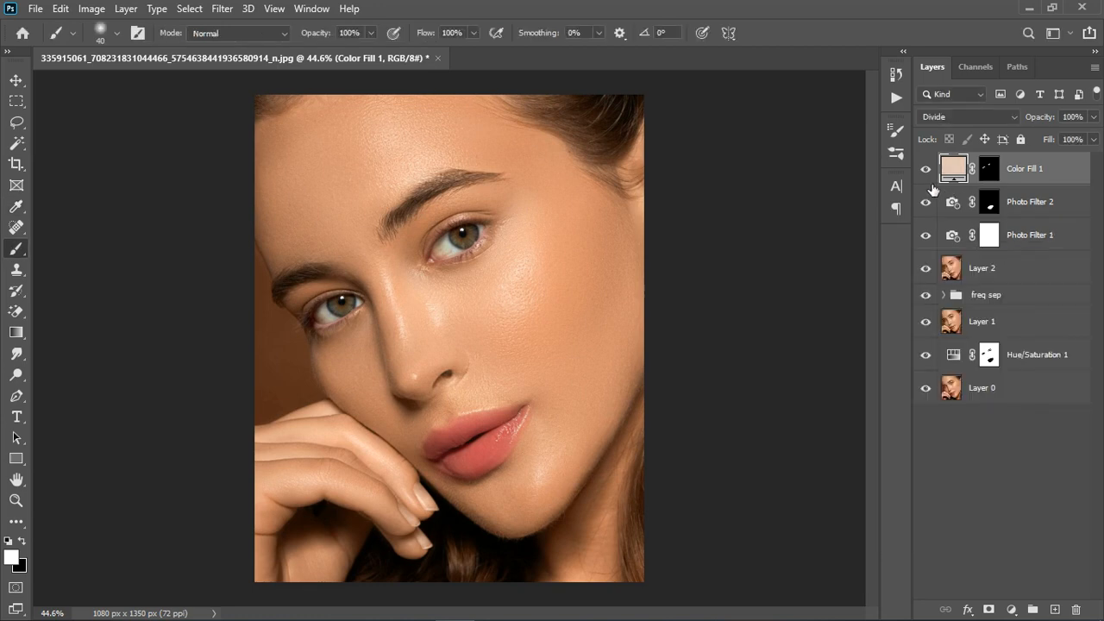
pyautogui.click(927, 171)
pyautogui.click(926, 171)
# - Add a Hue/Saturation adjustment layer above Color Fill 1 and replace its mask with a copy of the Color Fill 1 eye mask
pyautogui.click(1015, 609)
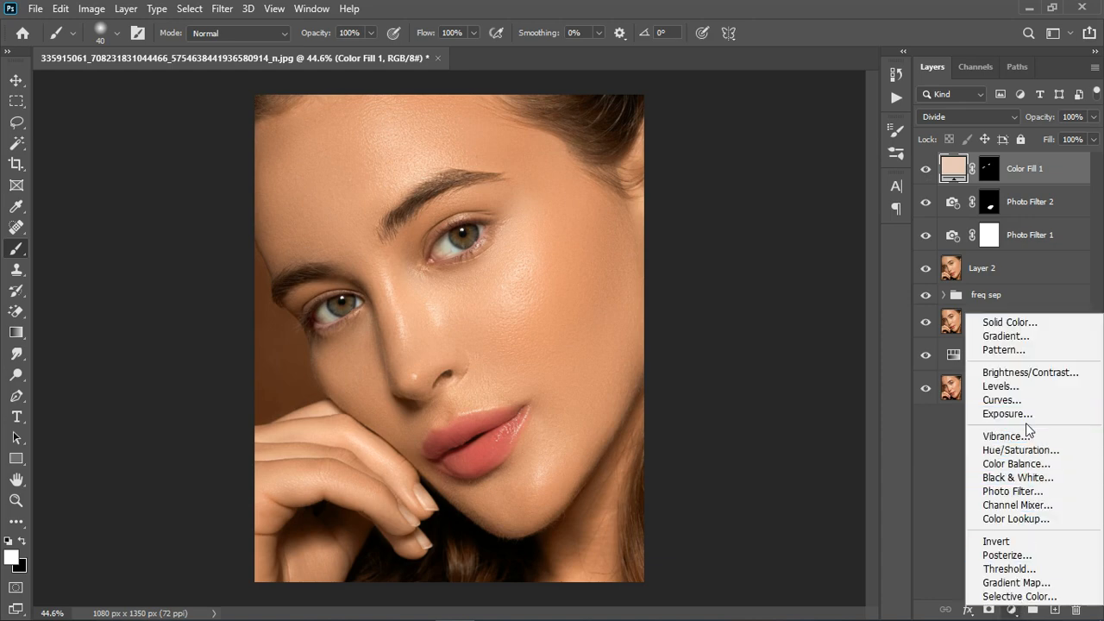
pyautogui.click(1022, 450)
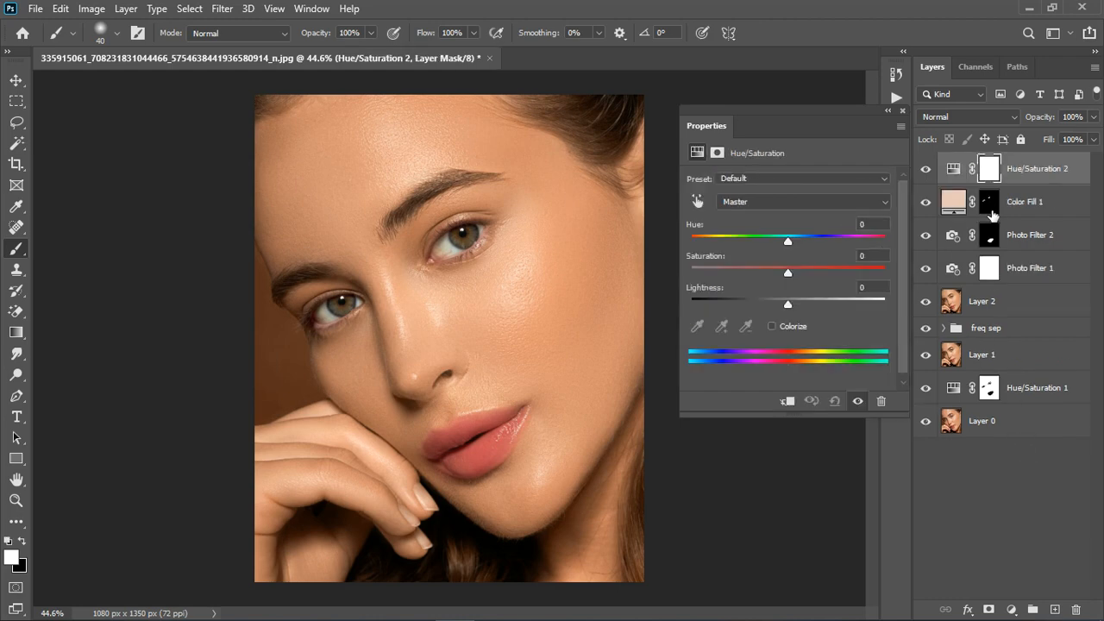
pyautogui.click(994, 211)
pyautogui.moveTo(993, 172); pyautogui.dragTo(988, 170)
pyautogui.click(480, 248)
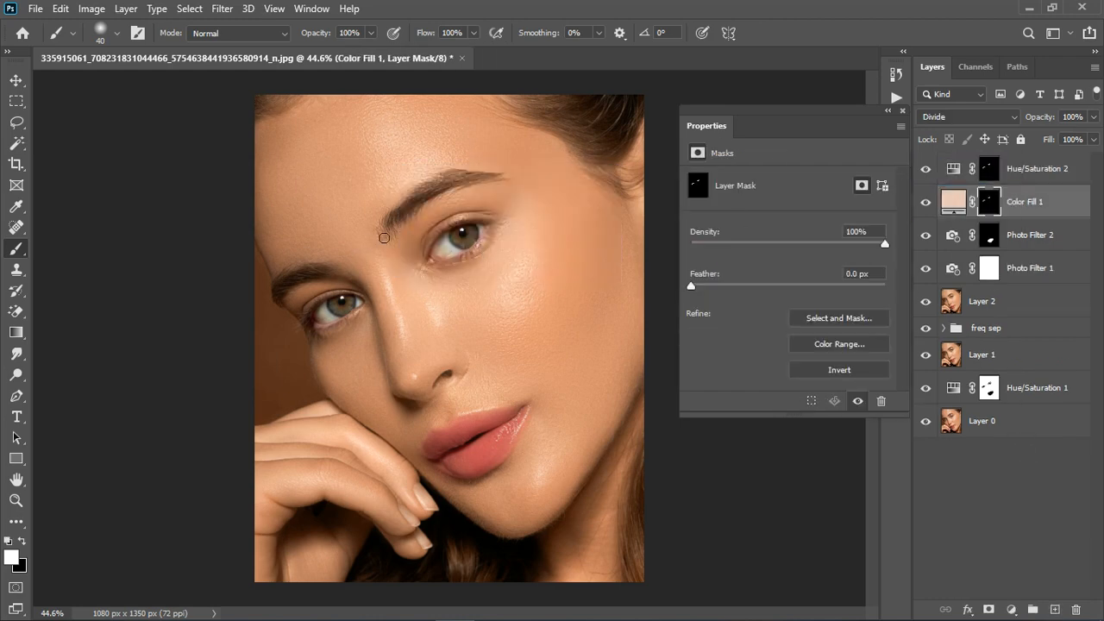
# - Set the Hue/Saturation 2 layer's saturation to -100 to remove color from the eye whites
pyautogui.scroll(5, 384, 237)
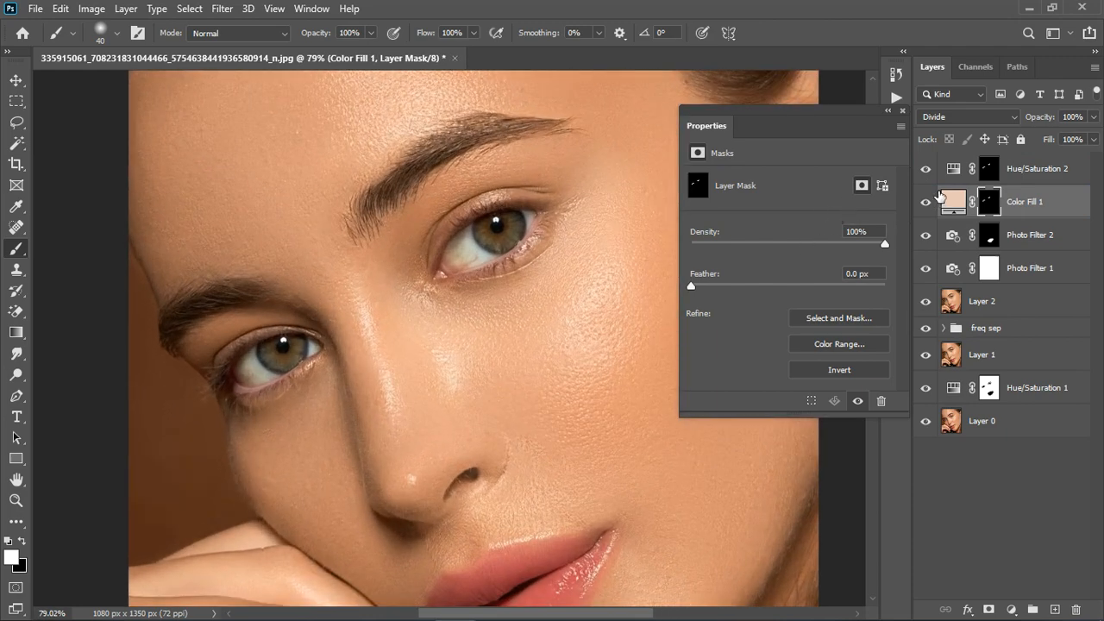
pyautogui.click(942, 183)
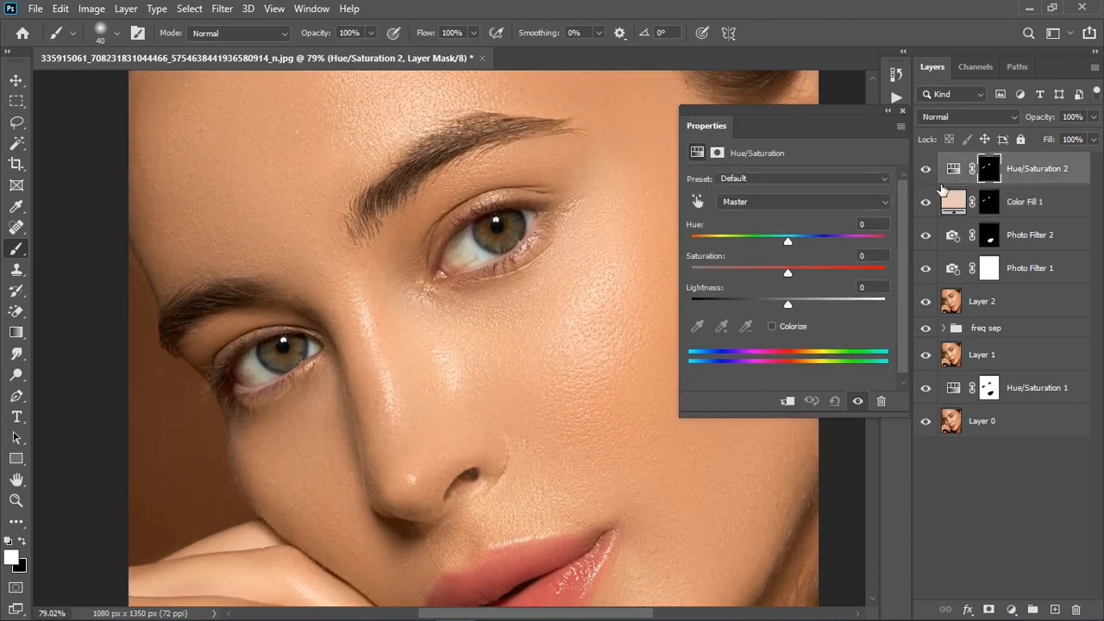
pyautogui.moveTo(773, 268); pyautogui.dragTo(749, 284)
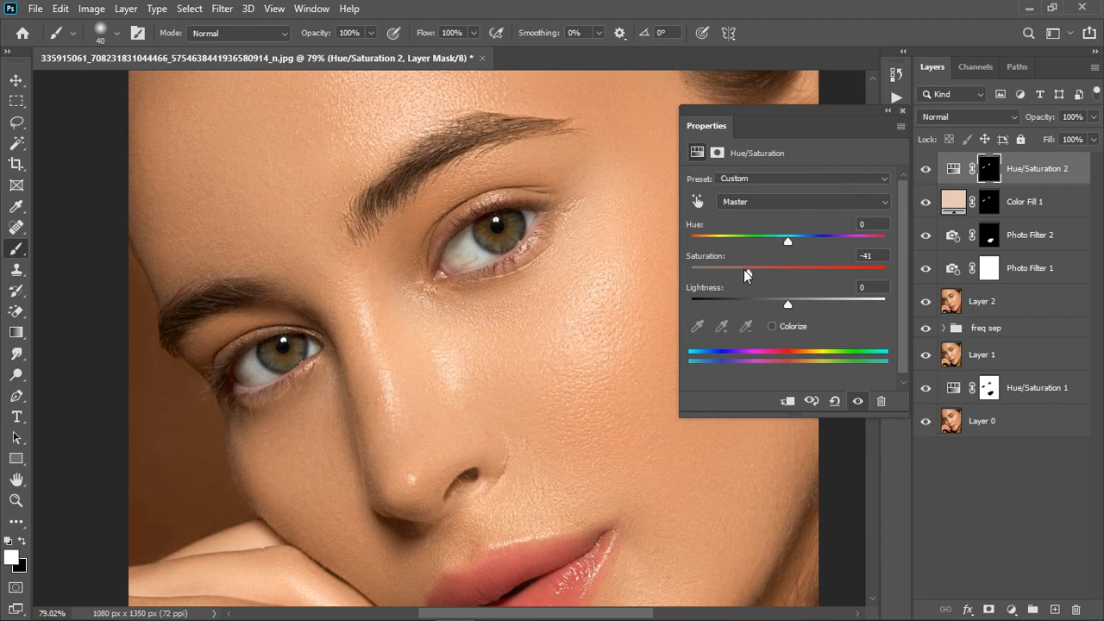
pyautogui.moveTo(744, 270); pyautogui.dragTo(691, 287)
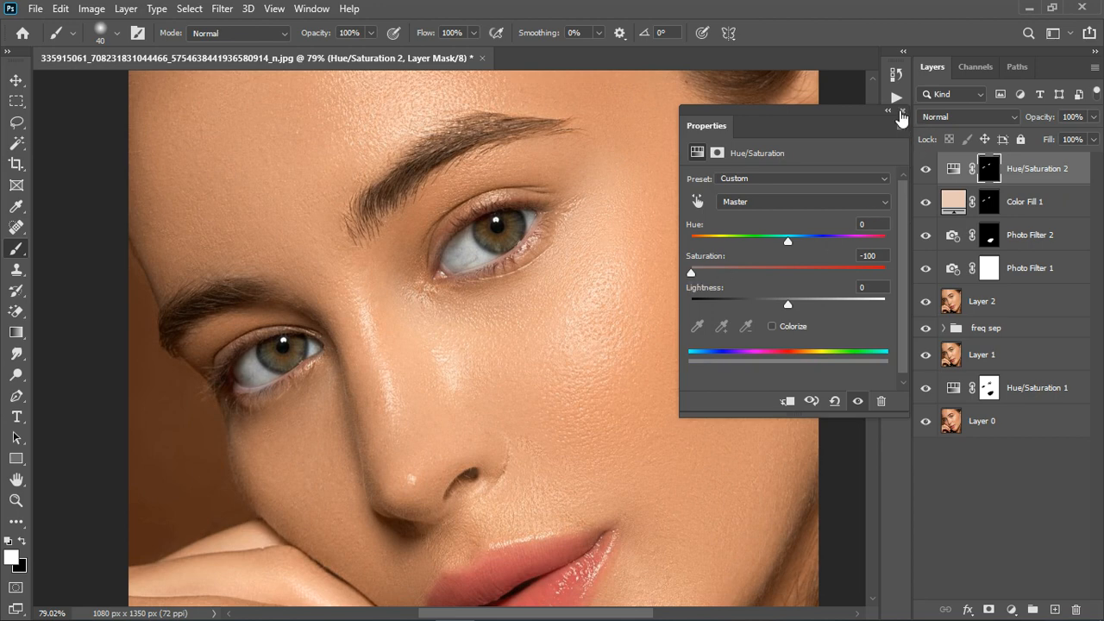
pyautogui.click(902, 110)
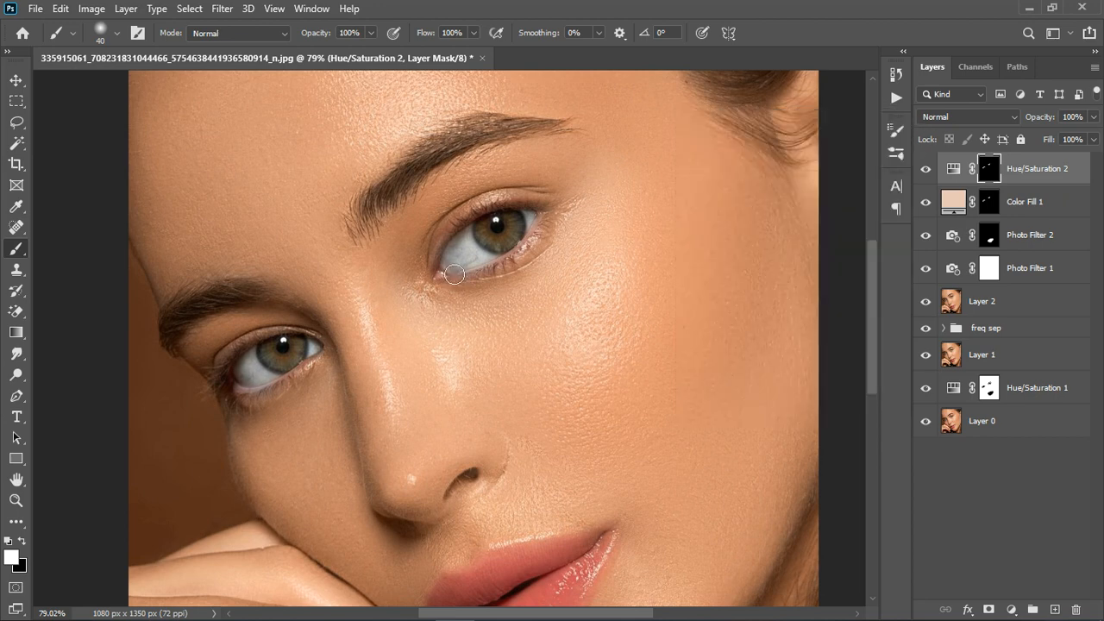
# - Paint black on the Hue/Saturation 2 mask over the inner corner of the eye on the image's right, and review the portrait
pyautogui.press('x')
pyautogui.moveTo(449, 280); pyautogui.dragTo(452, 279)
pyautogui.scroll(-5, 505, 389)
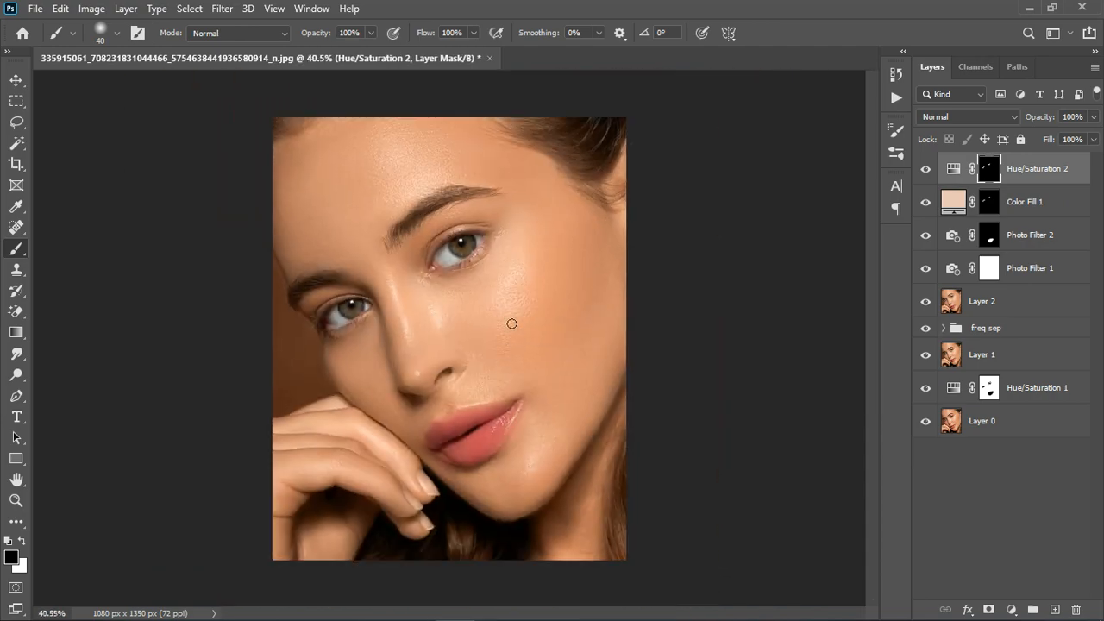
pyautogui.scroll(-1, 511, 323)
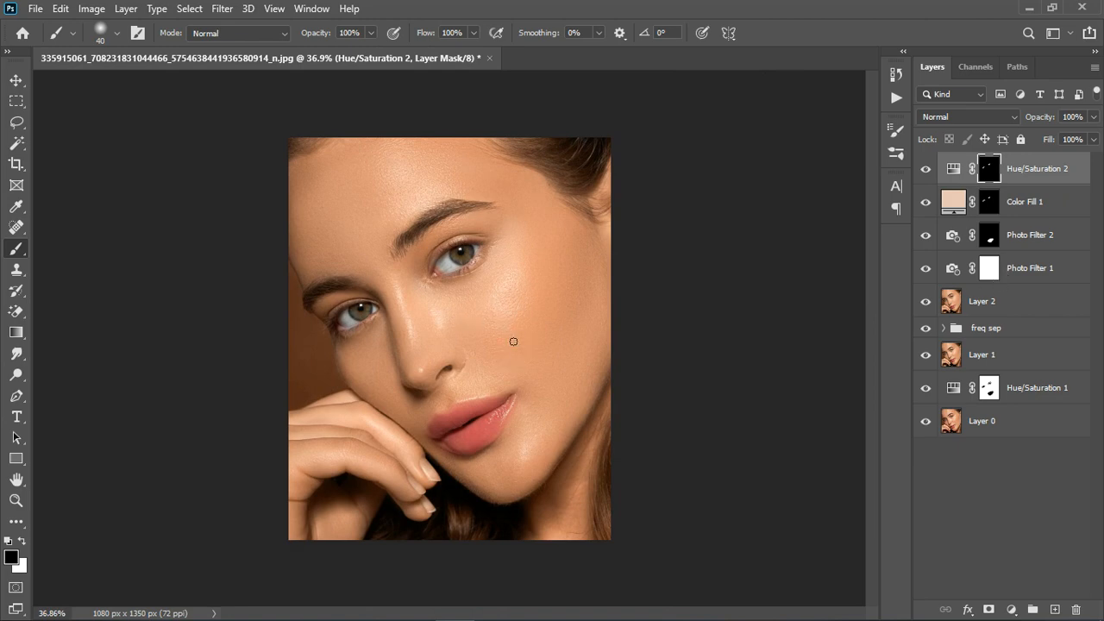
pyautogui.scroll(-3, 444, 341)
pyautogui.scroll(5, 448, 337)
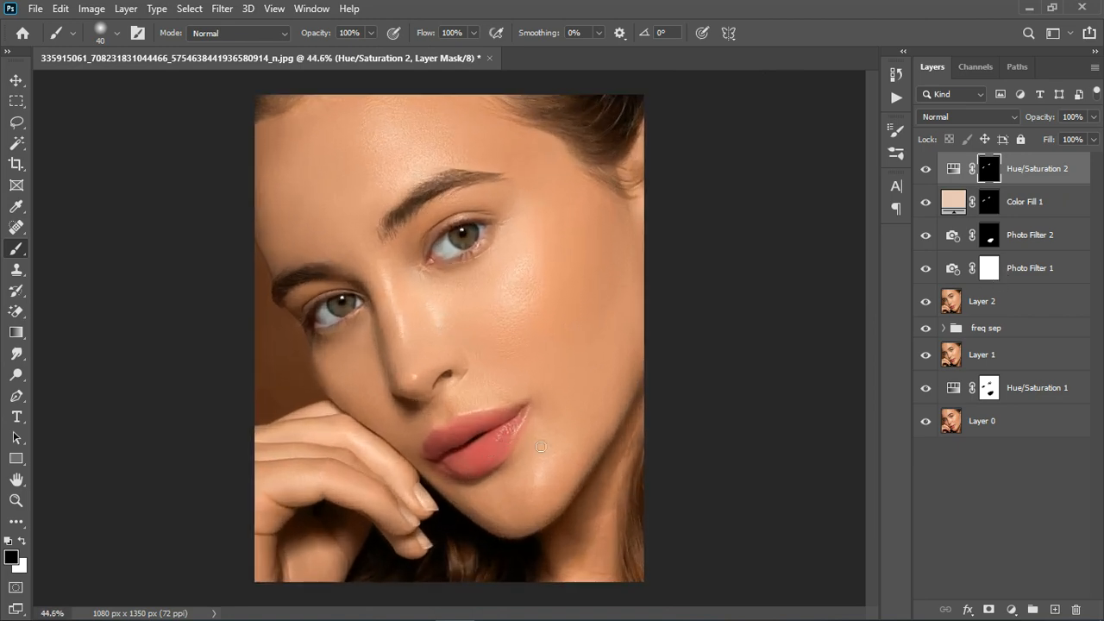
# - Add another Hue/Saturation adjustment layer and give it a copy of the Photo Filter 2 lip mask
pyautogui.click(1012, 609)
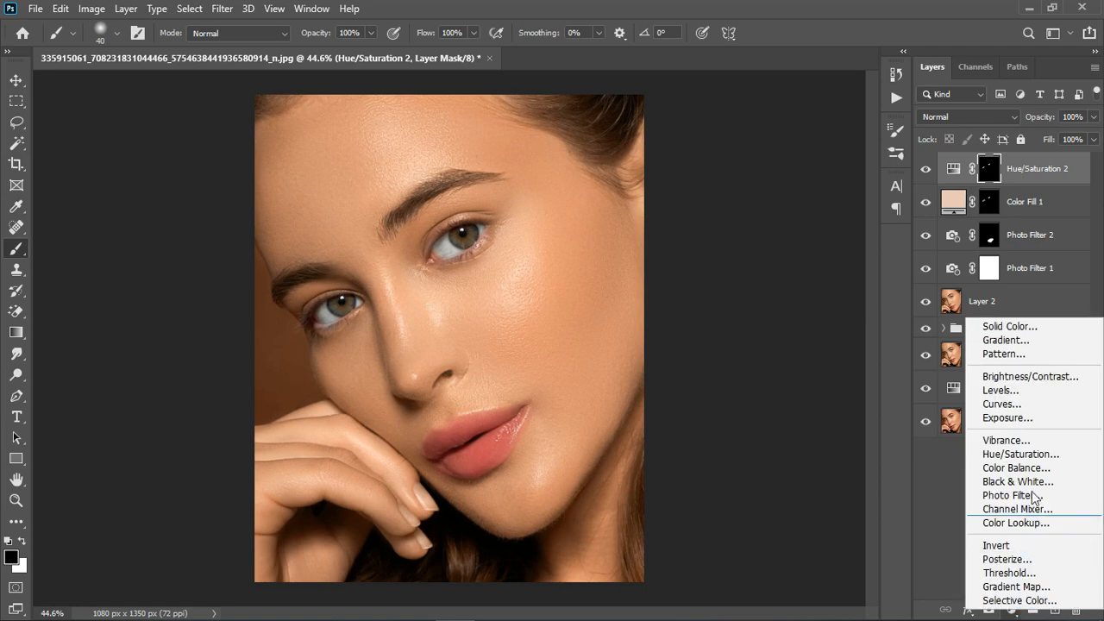
pyautogui.click(1021, 454)
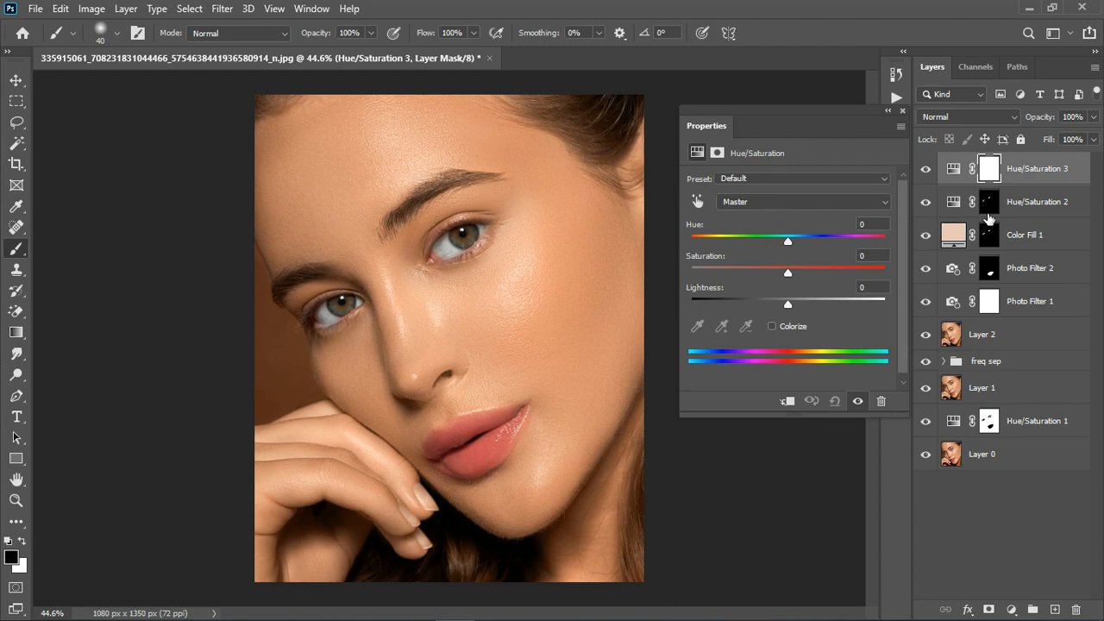
pyautogui.moveTo(990, 209); pyautogui.dragTo(989, 172)
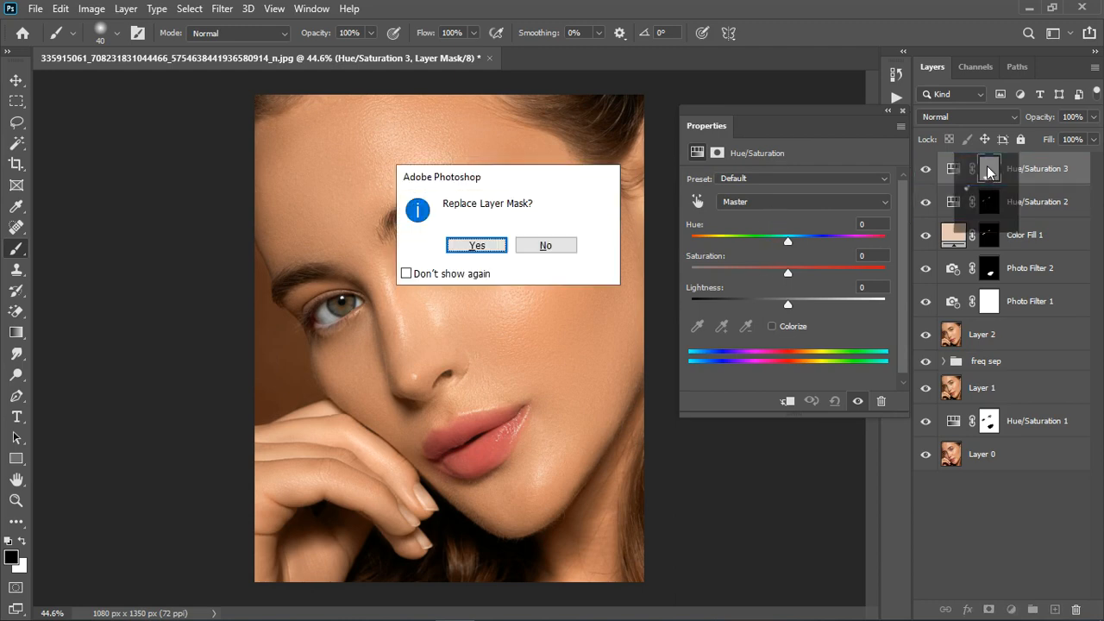
pyautogui.click(467, 251)
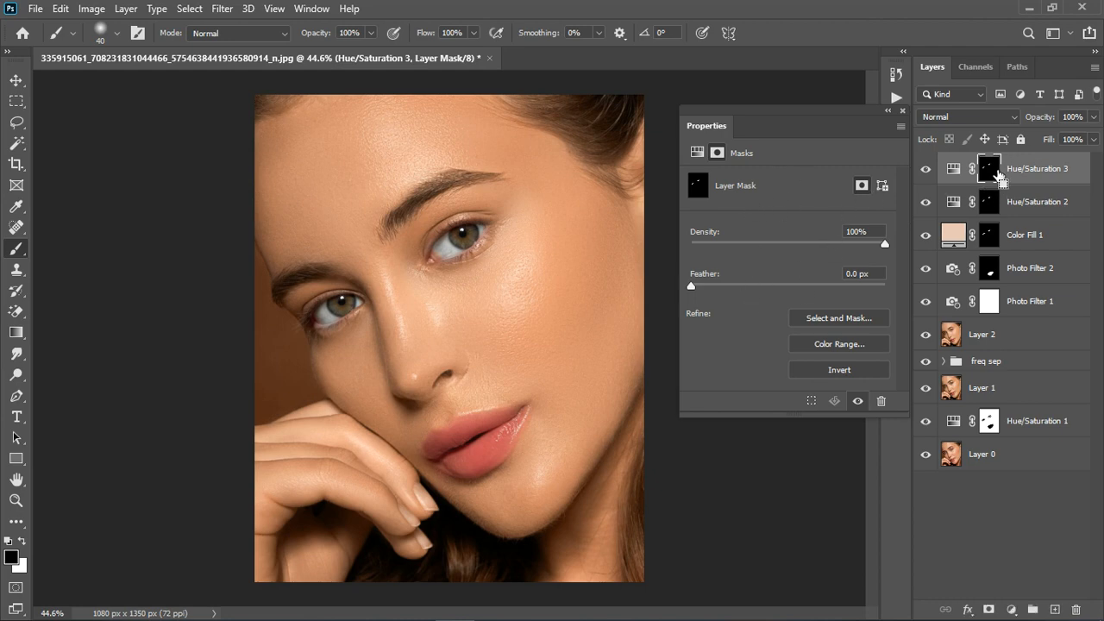
pyautogui.hotkey('ctrl', 'i')
pyautogui.click(994, 272)
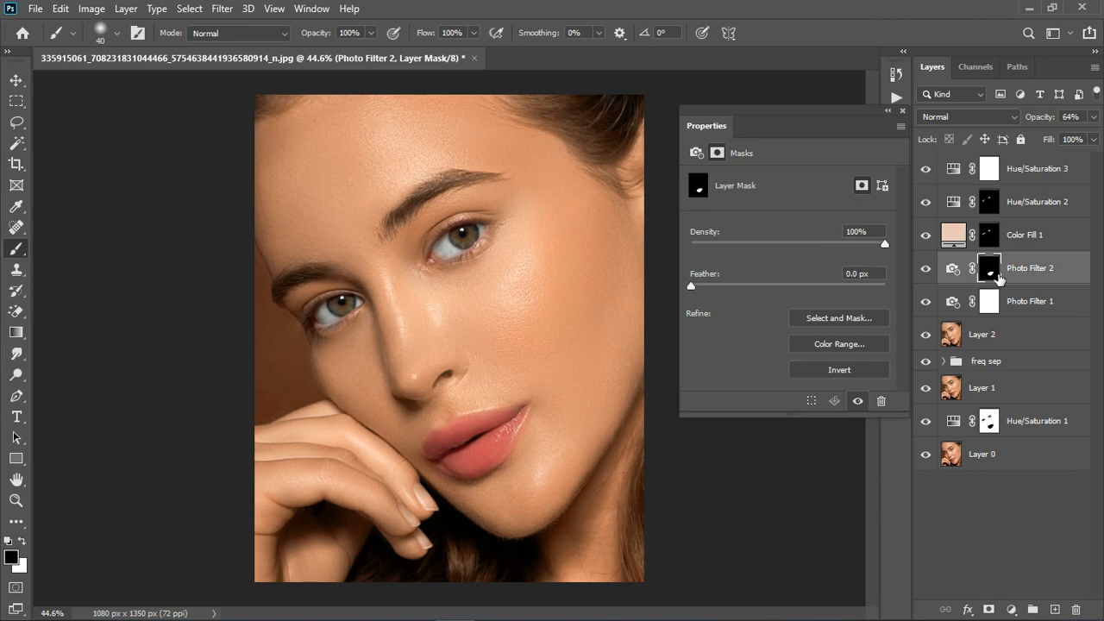
pyautogui.moveTo(999, 276); pyautogui.dragTo(991, 192)
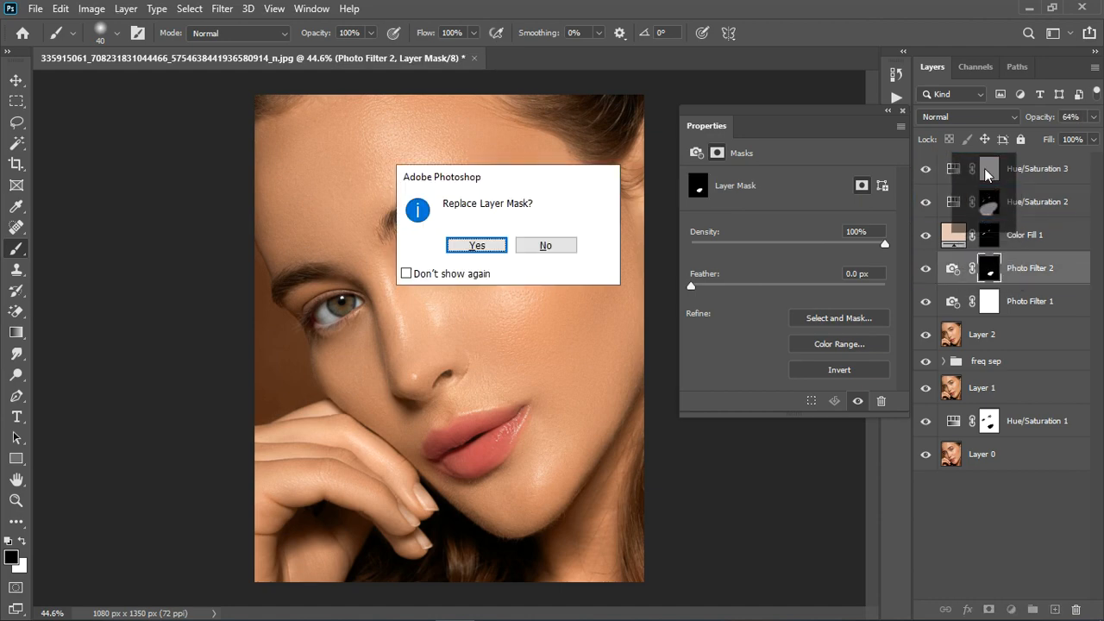
pyautogui.click(479, 245)
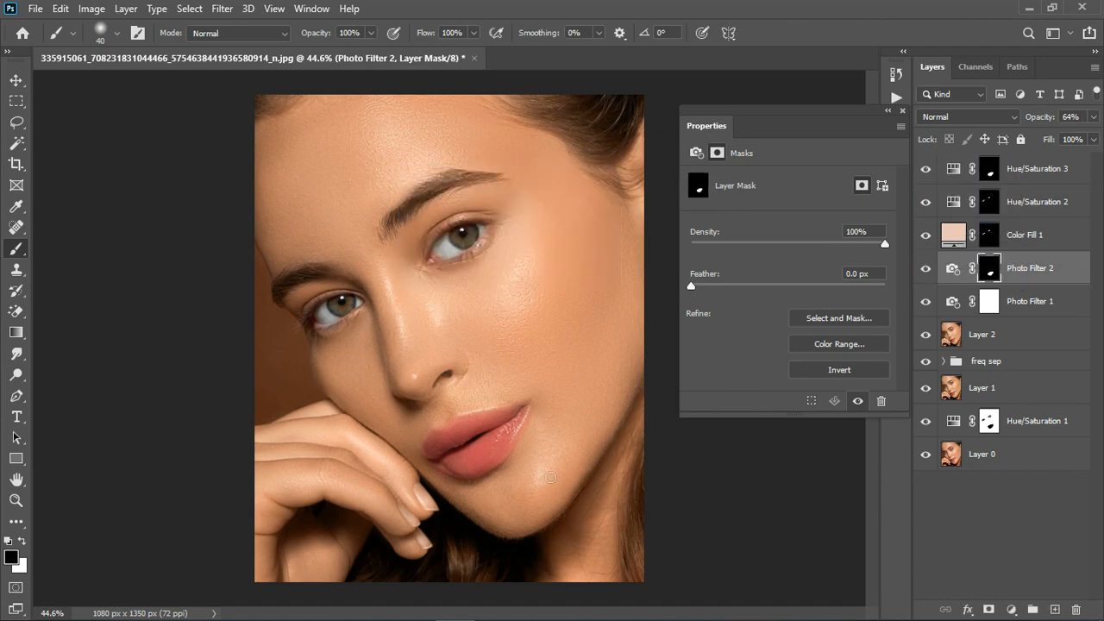
# - Try recoloring the lips on Hue/Saturation 3 by shifting the hue and setting saturation to -73, and delete the layer
pyautogui.click(952, 168)
pyautogui.moveTo(786, 241); pyautogui.dragTo(717, 284)
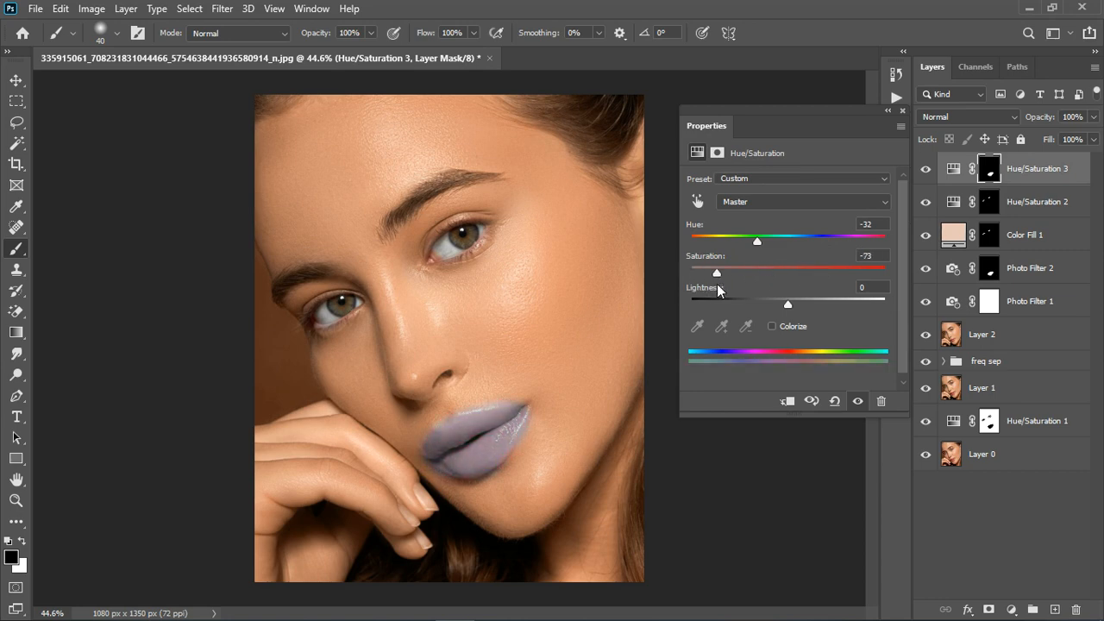
pyautogui.moveTo(758, 241); pyautogui.dragTo(791, 241)
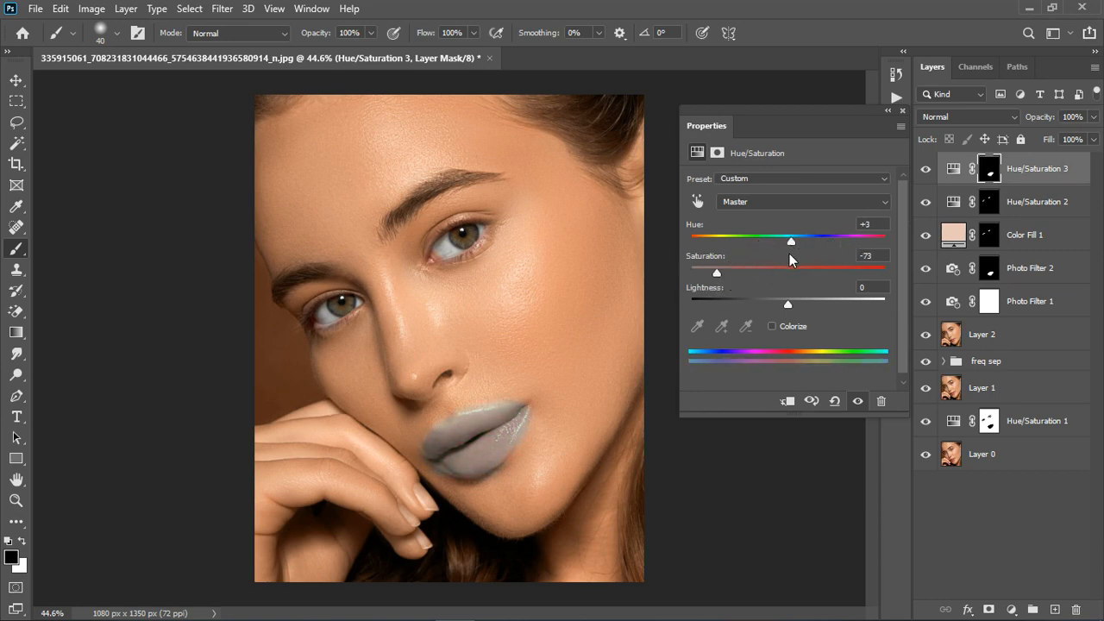
pyautogui.click(902, 111)
pyautogui.click(1070, 181)
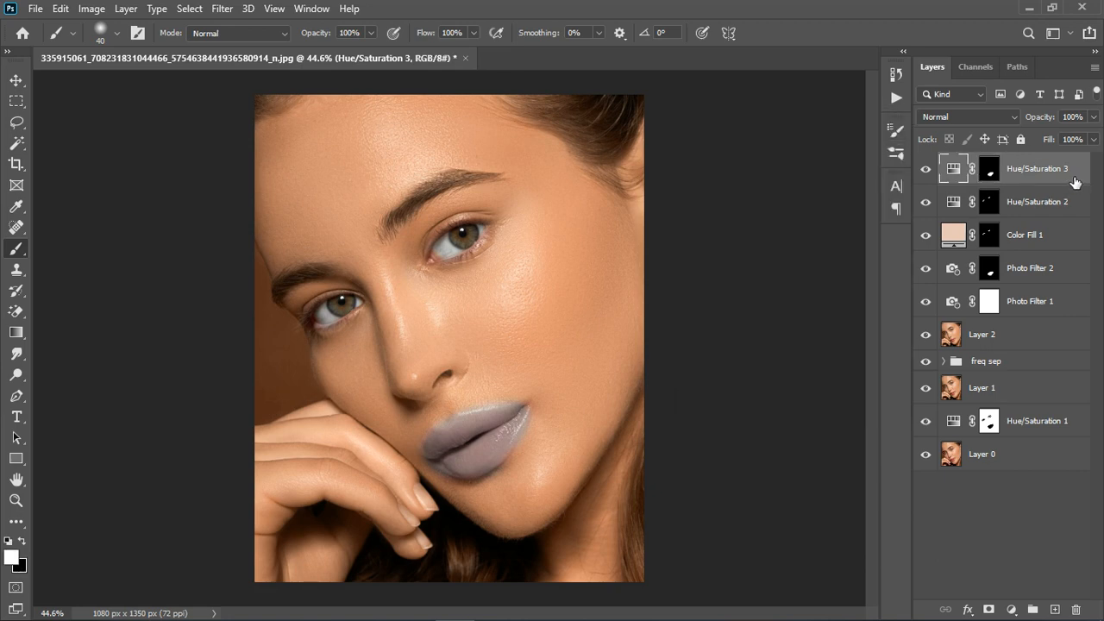
pyautogui.press('Delete')
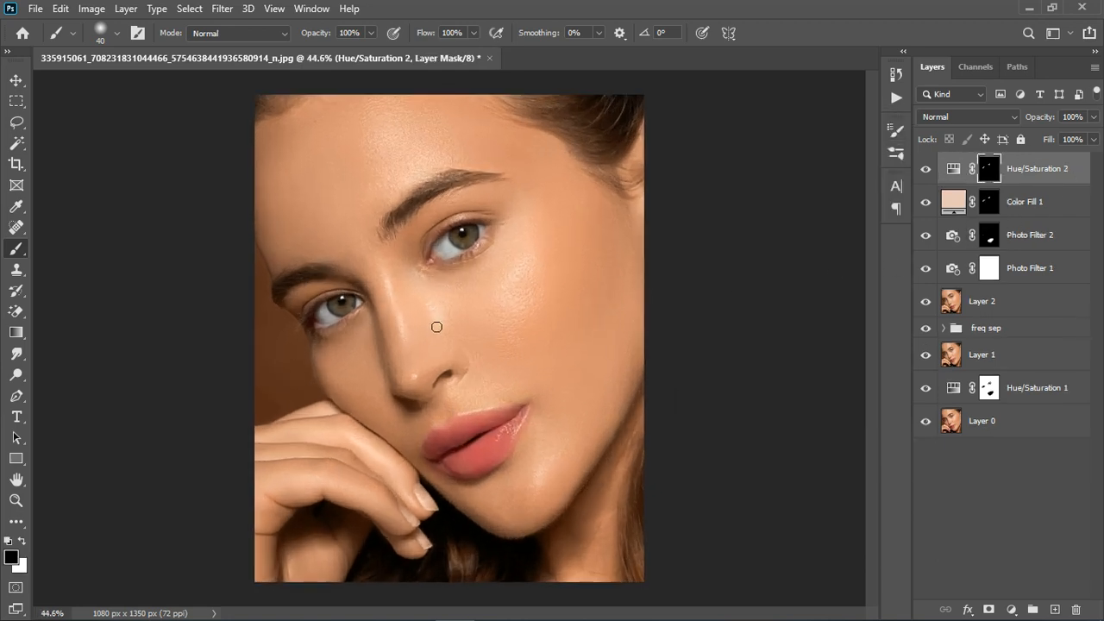
# - Add a Curves adjustment layer on top with a gentle S-curve that darkens the shadows and lifts the highlights
pyautogui.scroll(3, 438, 328)
pyautogui.scroll(-4, 463, 337)
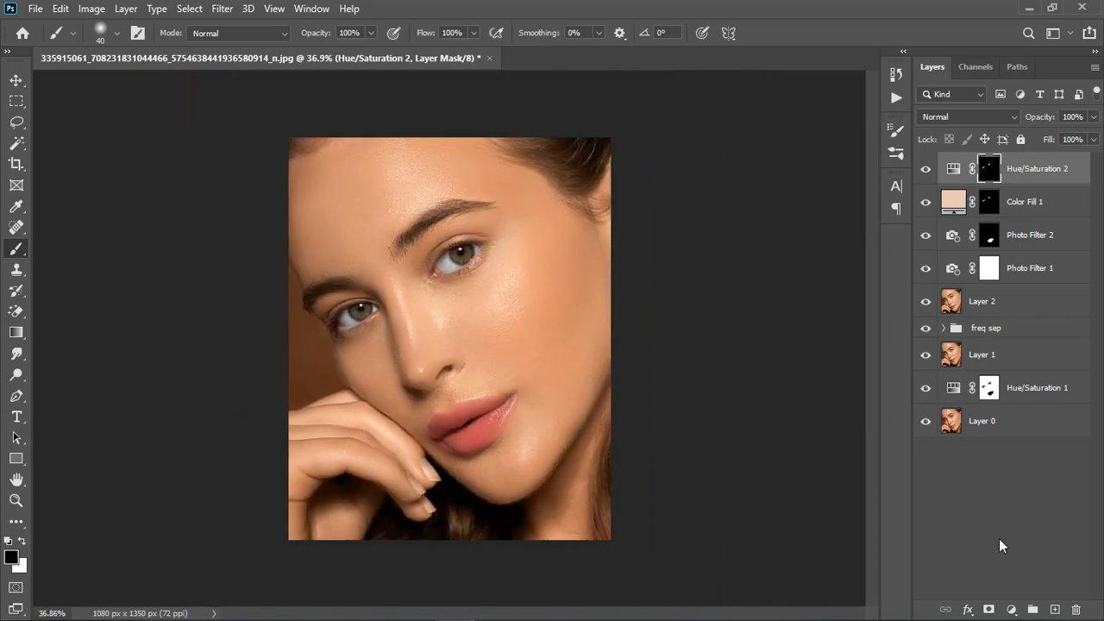
pyautogui.click(1012, 609)
pyautogui.click(1012, 402)
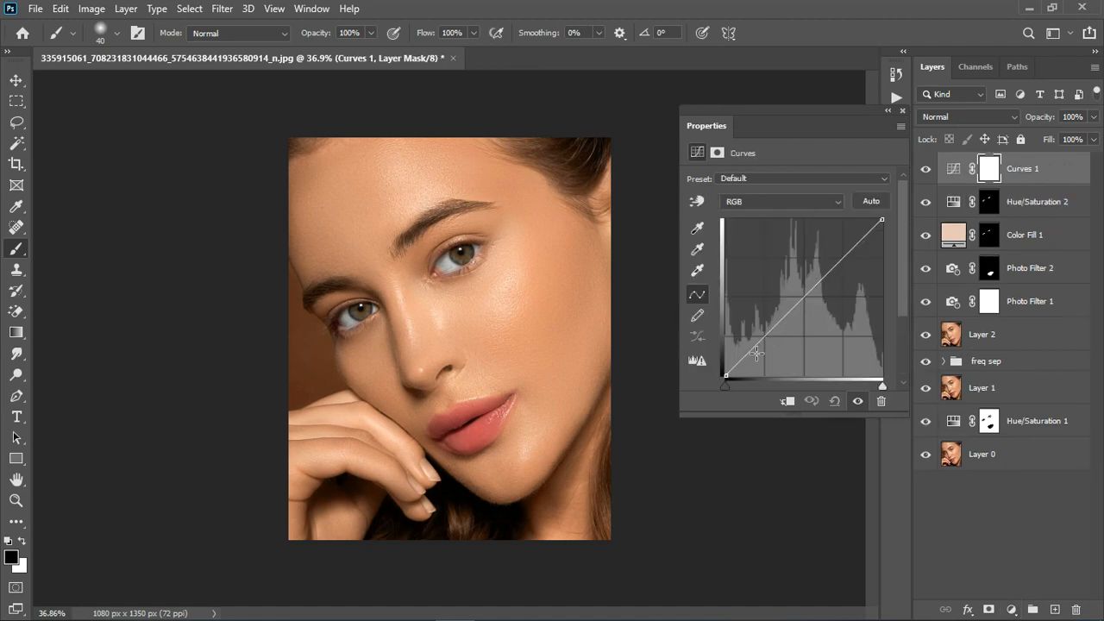
pyautogui.click(756, 357)
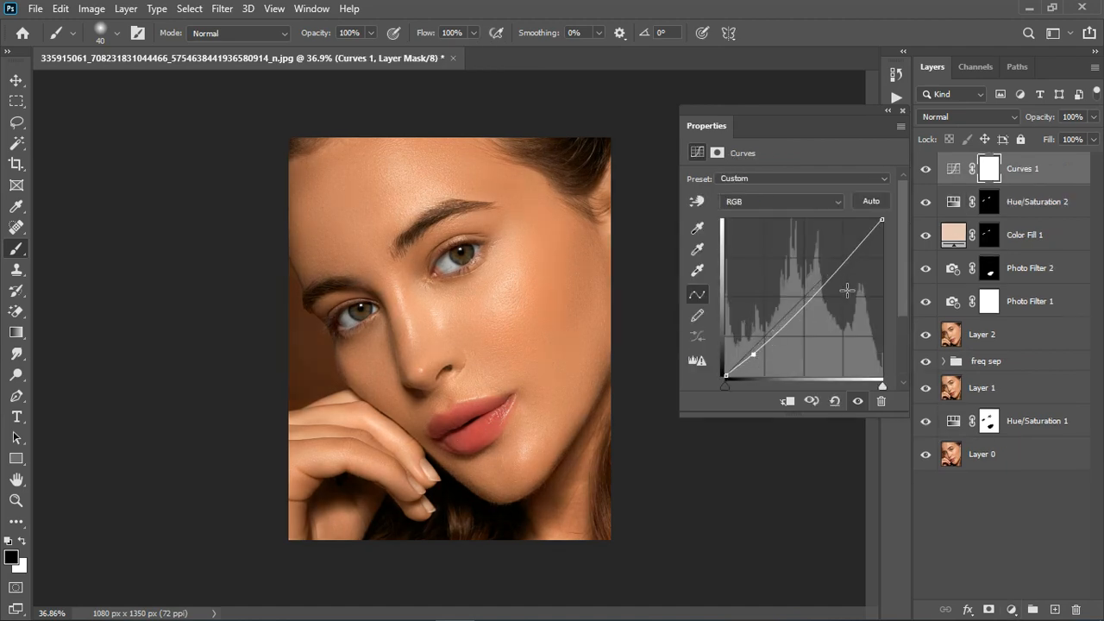
pyautogui.moveTo(844, 271); pyautogui.dragTo(841, 268)
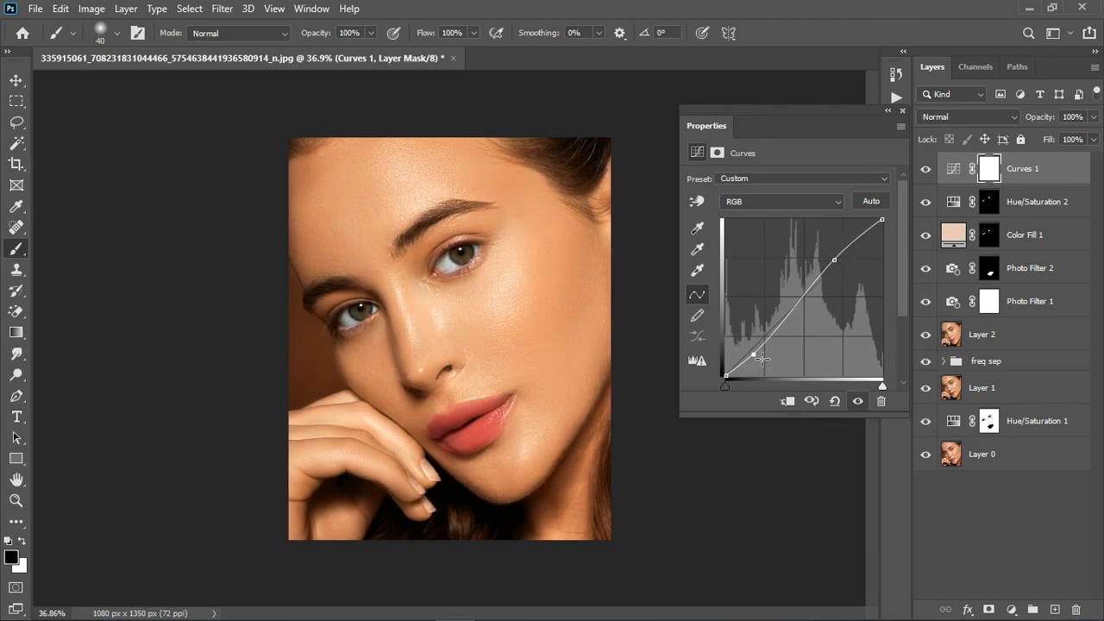
pyautogui.moveTo(762, 357); pyautogui.dragTo(762, 354)
pyautogui.click(842, 268)
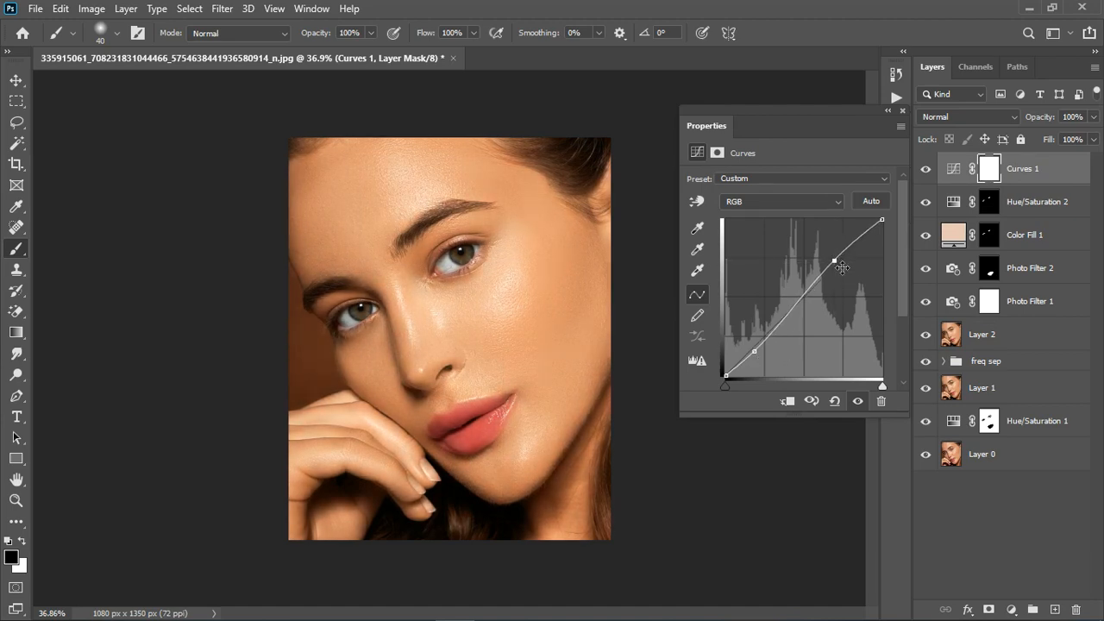
pyautogui.click(903, 110)
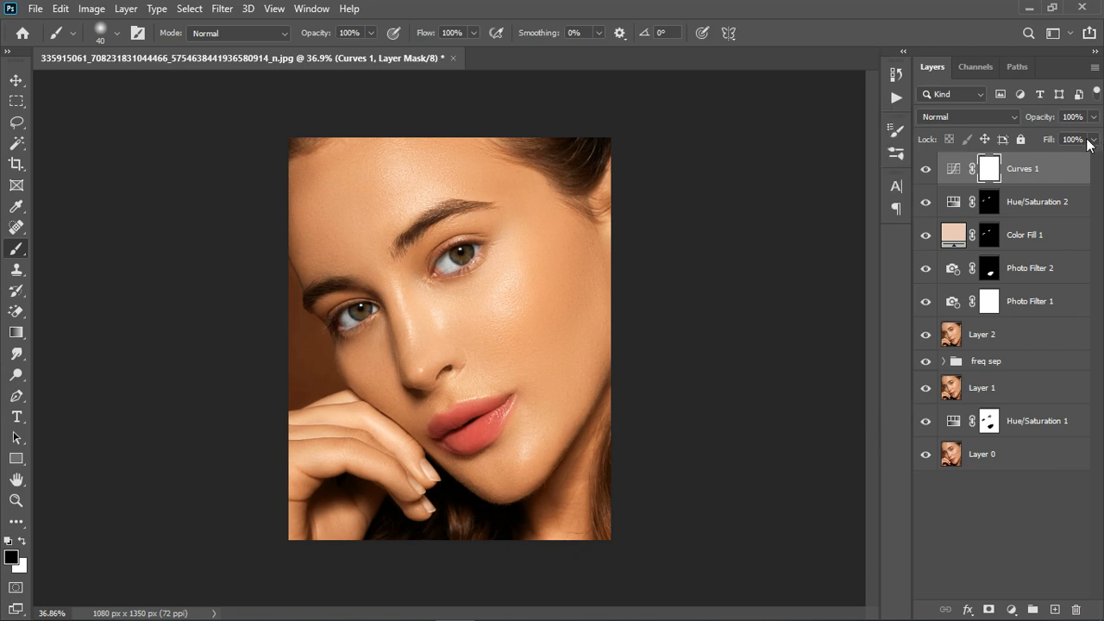
# - Reduce the Curves 1 layer's opacity to 18% and check the portrait
pyautogui.click(1093, 116)
pyautogui.moveTo(1089, 138); pyautogui.dragTo(1035, 148)
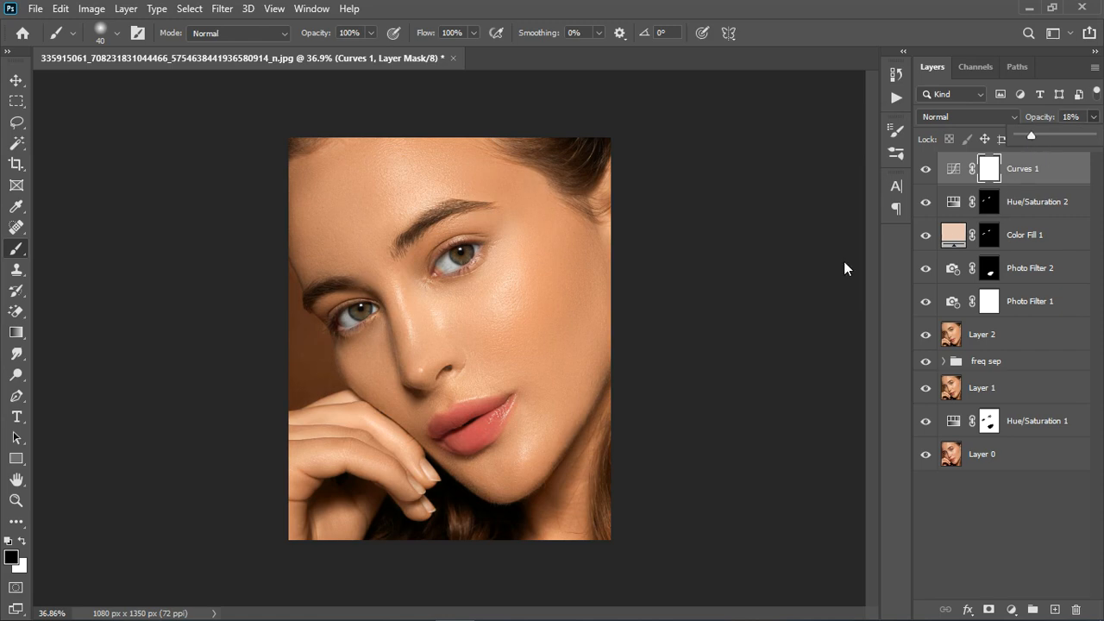
pyautogui.scroll(5, 514, 298)
pyautogui.scroll(-3, 505, 305)
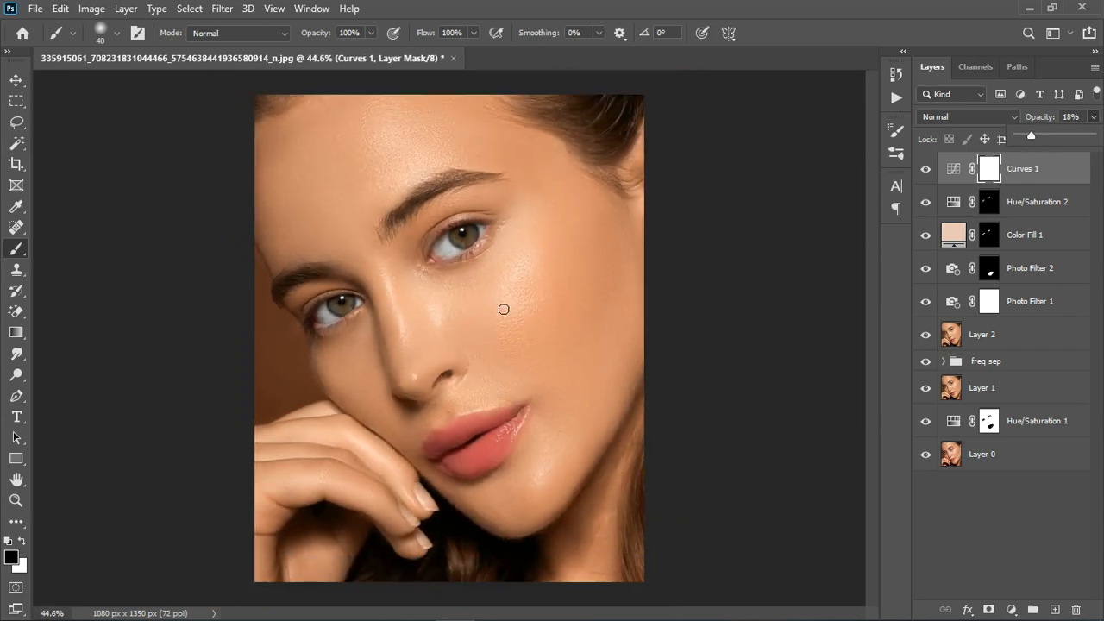
pyautogui.scroll(-1, 506, 325)
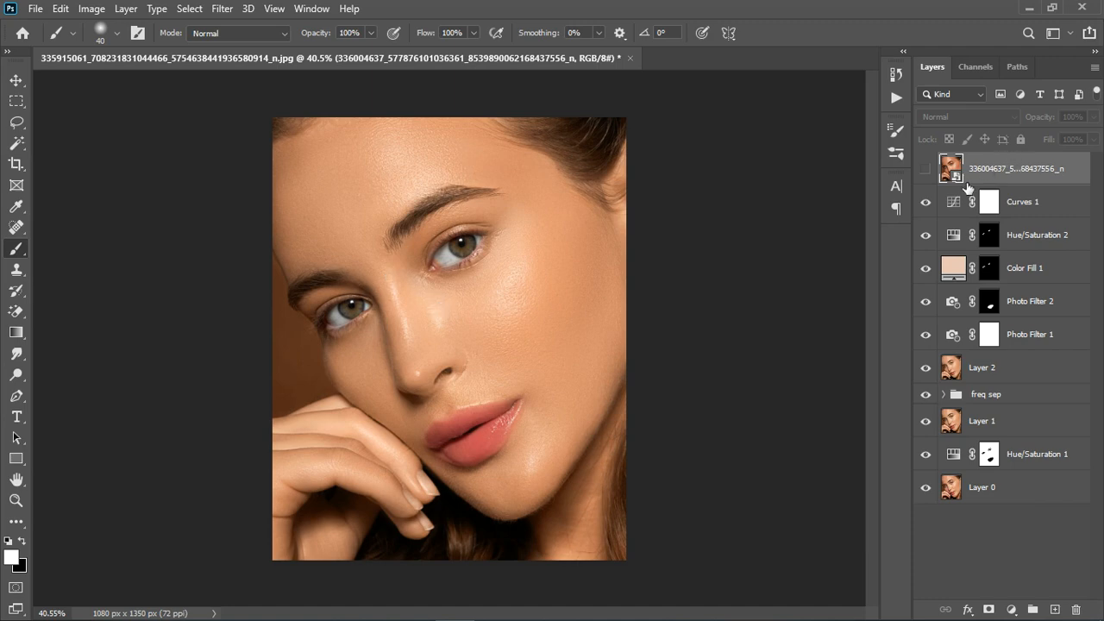
# - Stamp all visible layers into a new merged layer directly above Curves 1, and select the Curves 1 layer
pyautogui.click(1048, 213)
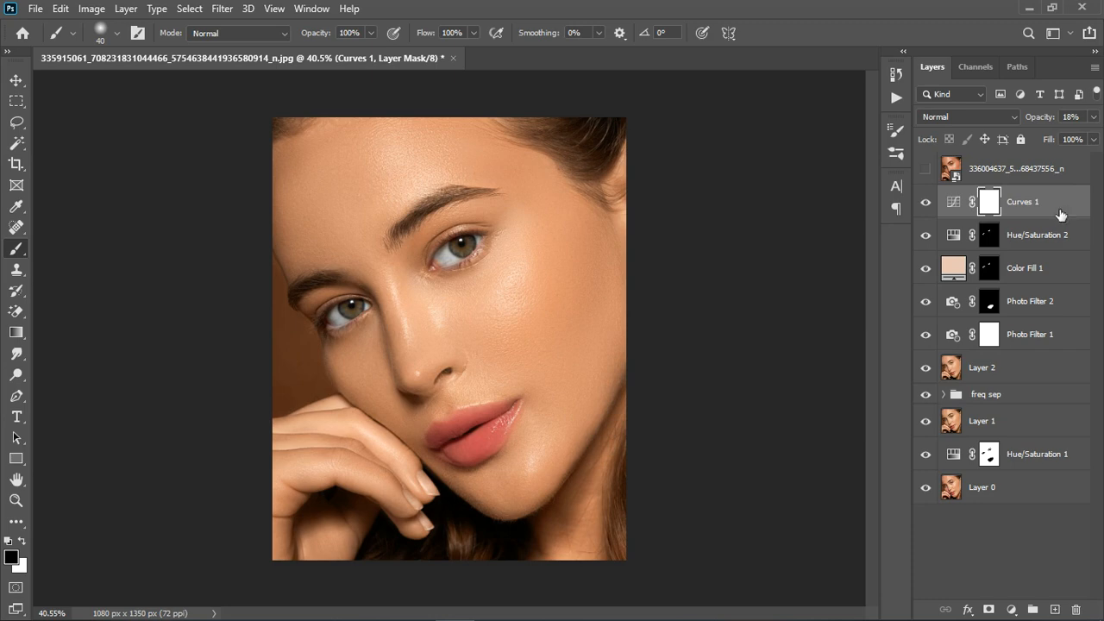
pyautogui.hotkey('ctrl', 'shift', 'alt', 'e')
pyautogui.click(1050, 240)
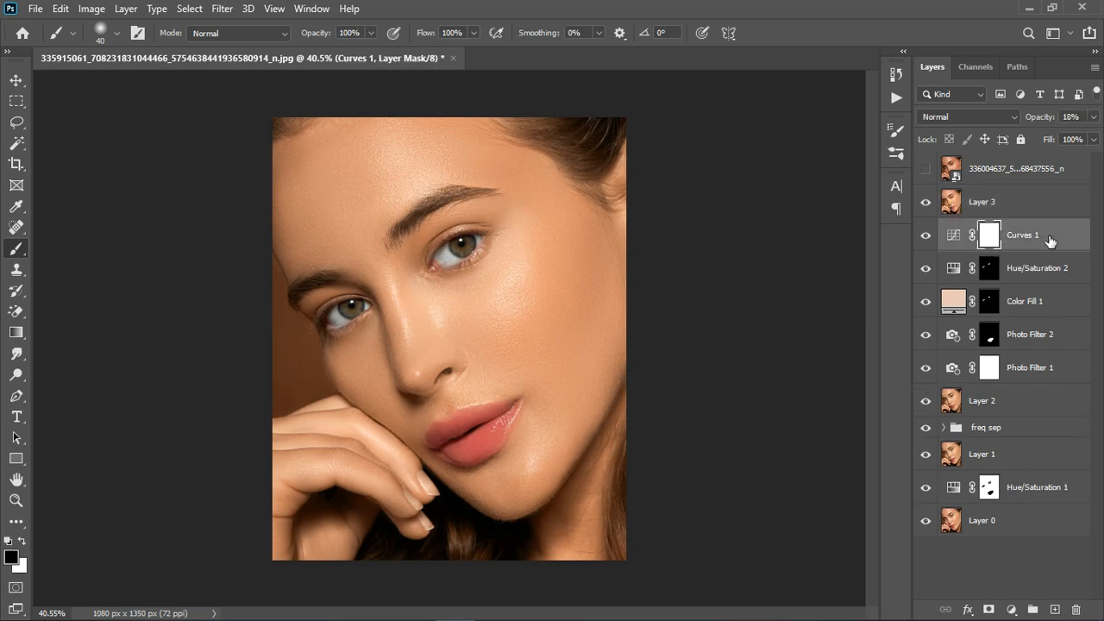
# - Group the layers from Curves 1 down to Hue/Saturation 1 and hide the group
pyautogui.keyDown('shift'); pyautogui.click(1053, 464); pyautogui.keyUp('shift')
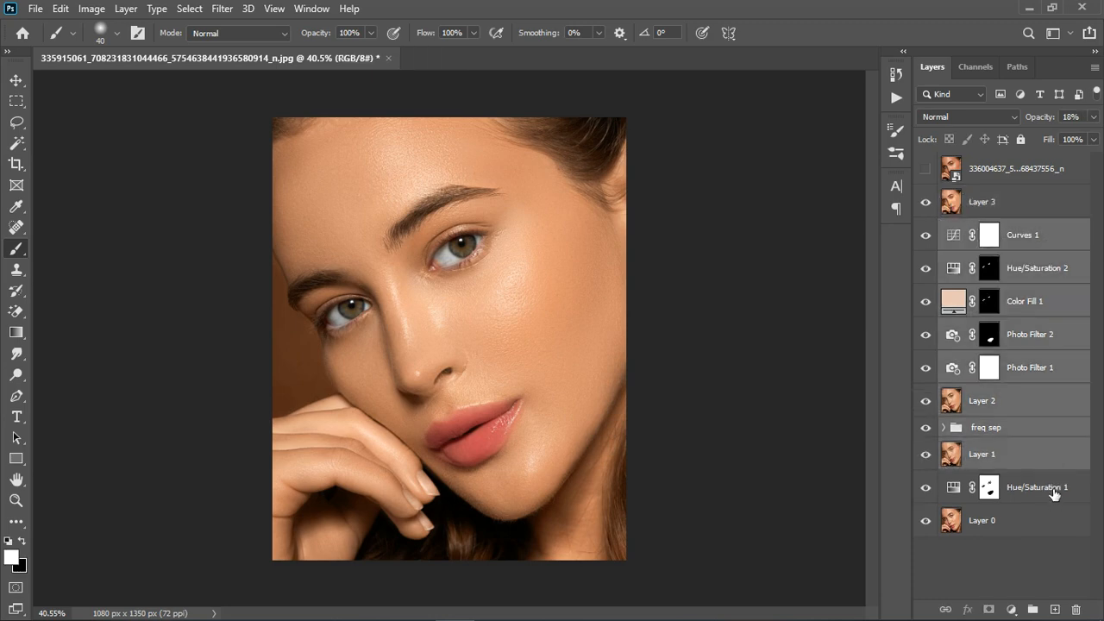
pyautogui.keyDown('shift'); pyautogui.click(1057, 500); pyautogui.keyUp('shift')
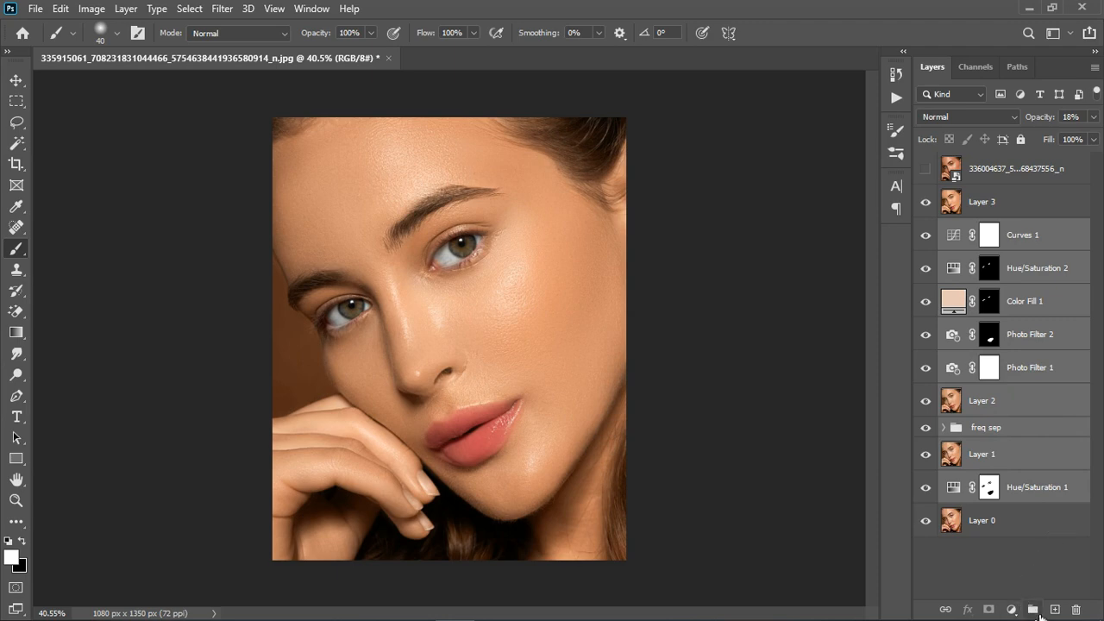
pyautogui.hotkey('ctrl', 'g')
pyautogui.click(926, 227)
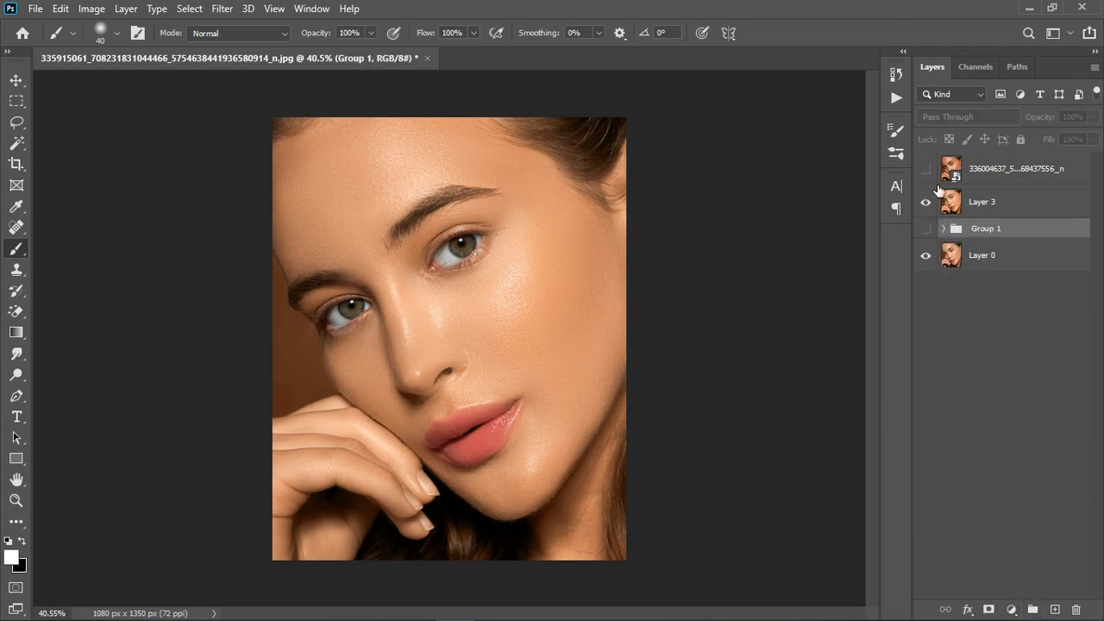
# - Toggle the visibility of Layer 3 and the top reference image to compare the retouch with the original and the reference
pyautogui.click(925, 202)
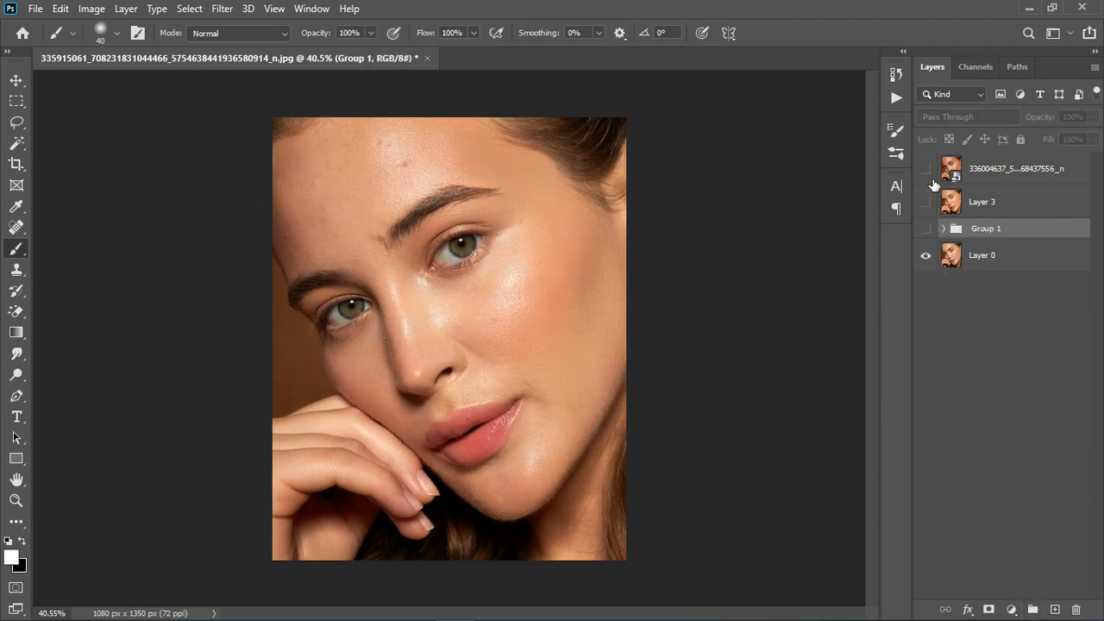
pyautogui.click(927, 174)
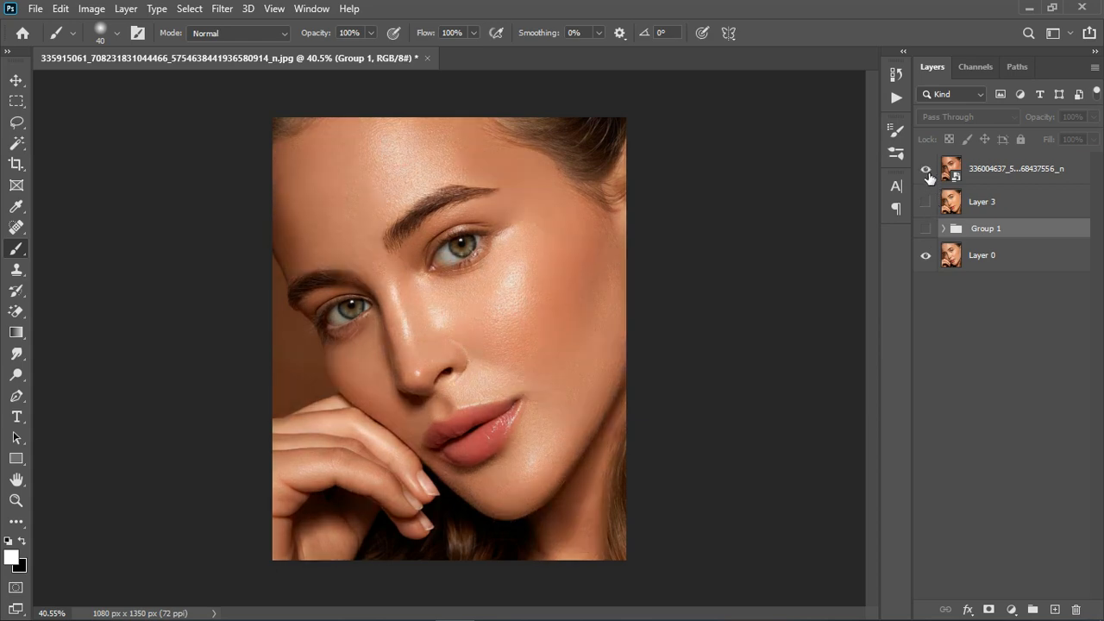
pyautogui.click(927, 174)
pyautogui.click(925, 202)
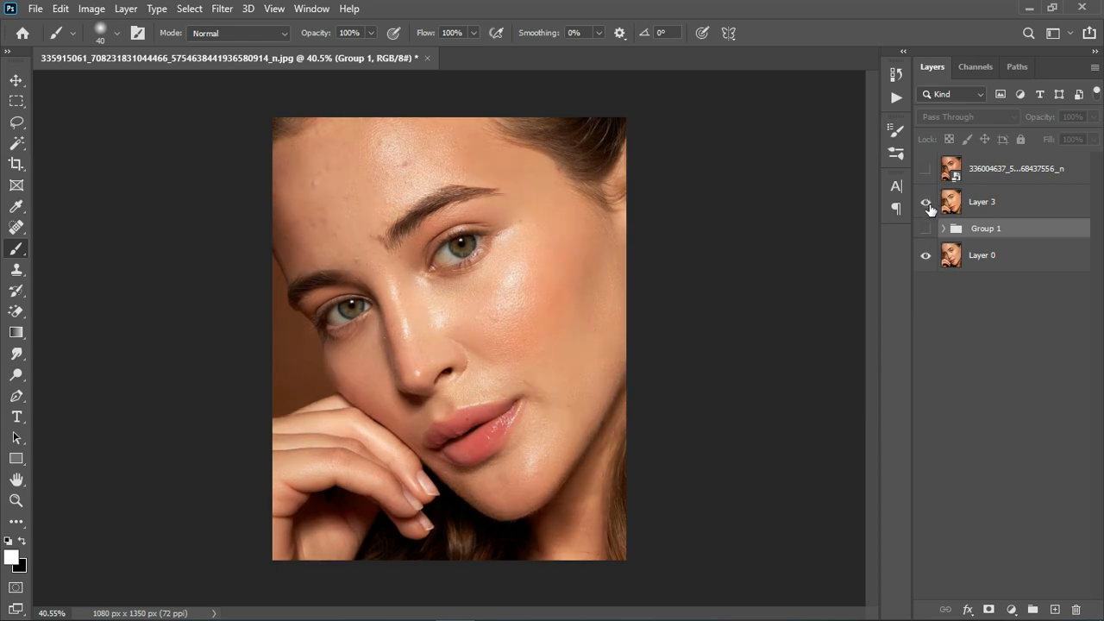
pyautogui.click(927, 172)
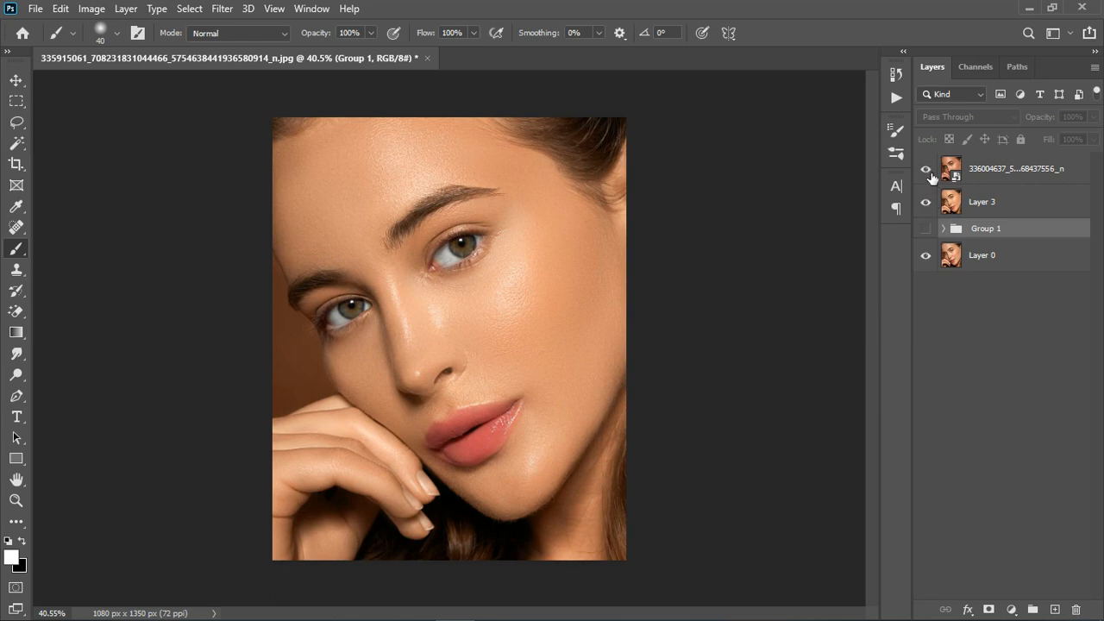
pyautogui.click(928, 173)
pyautogui.click(926, 202)
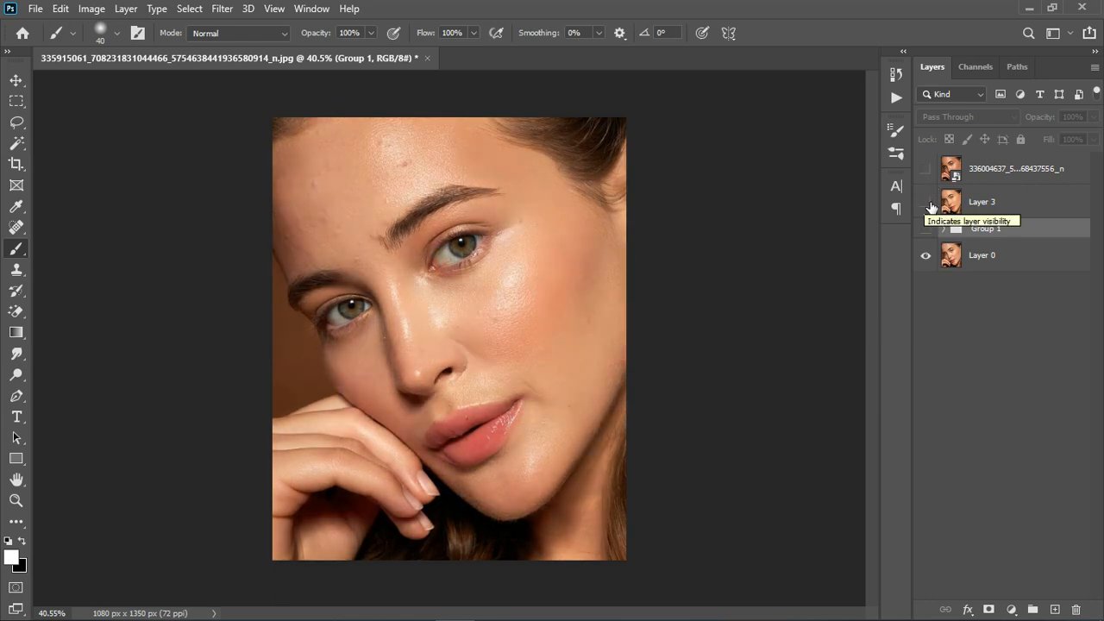
pyautogui.click(932, 205)
pyautogui.click(930, 170)
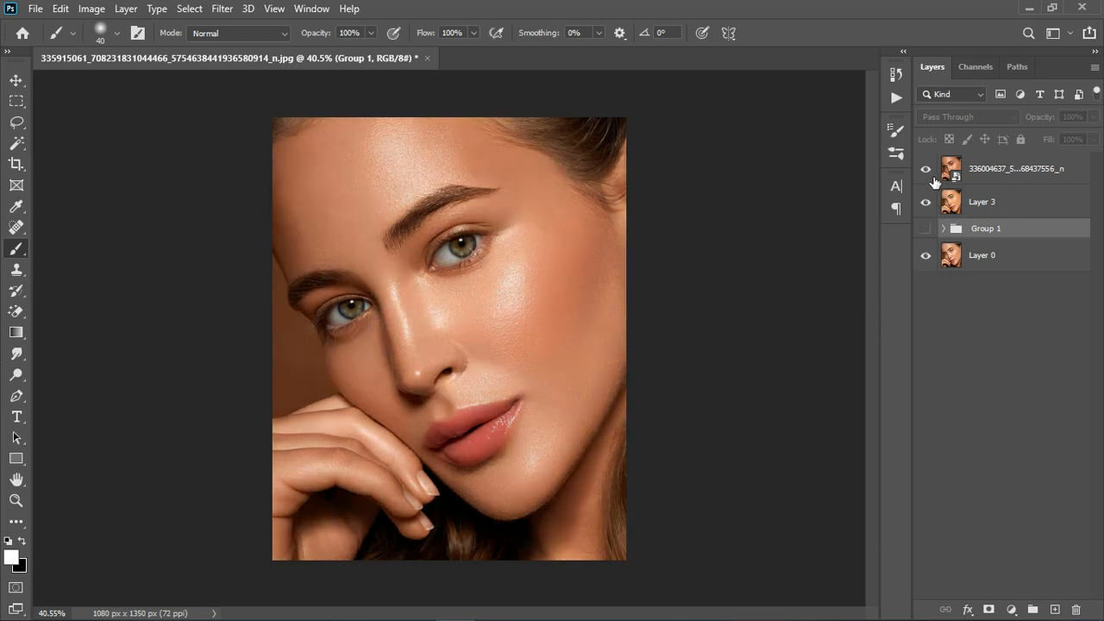
pyautogui.click(933, 176)
pyautogui.click(932, 175)
# - Add a Color Balance adjustment layer directly above Layer 3 and hide the top reference image layer
pyautogui.click(1027, 212)
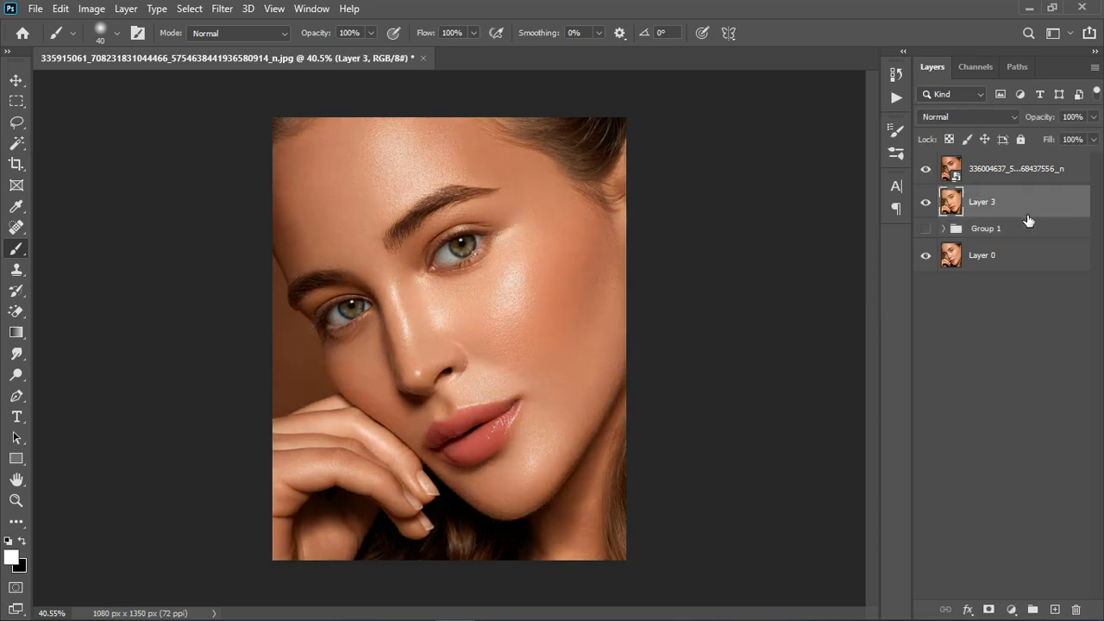
pyautogui.click(1011, 610)
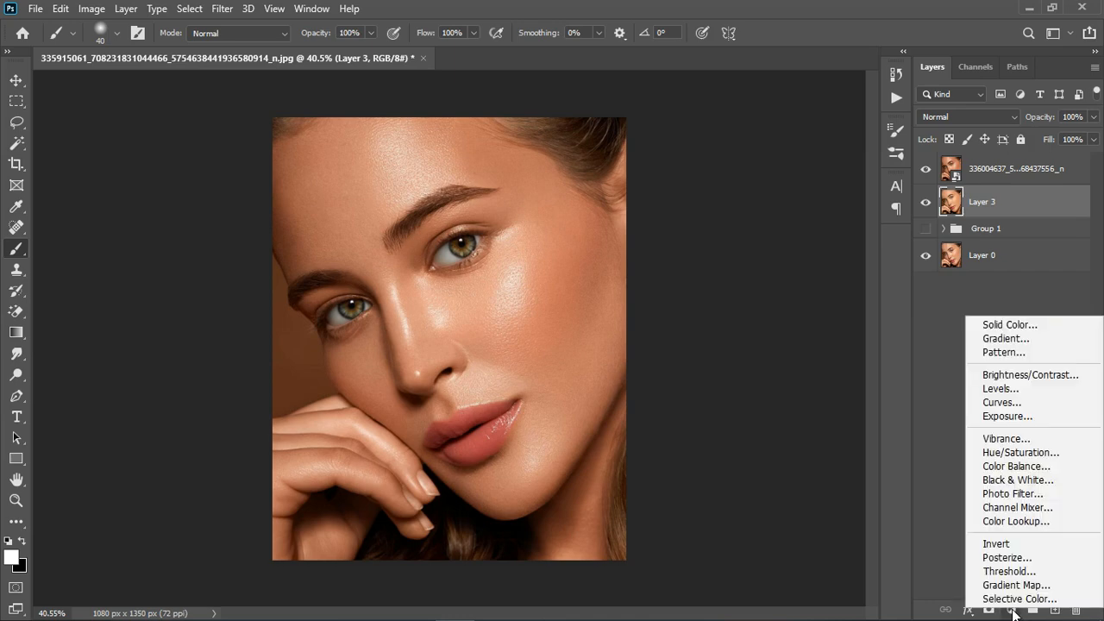
pyautogui.click(1016, 466)
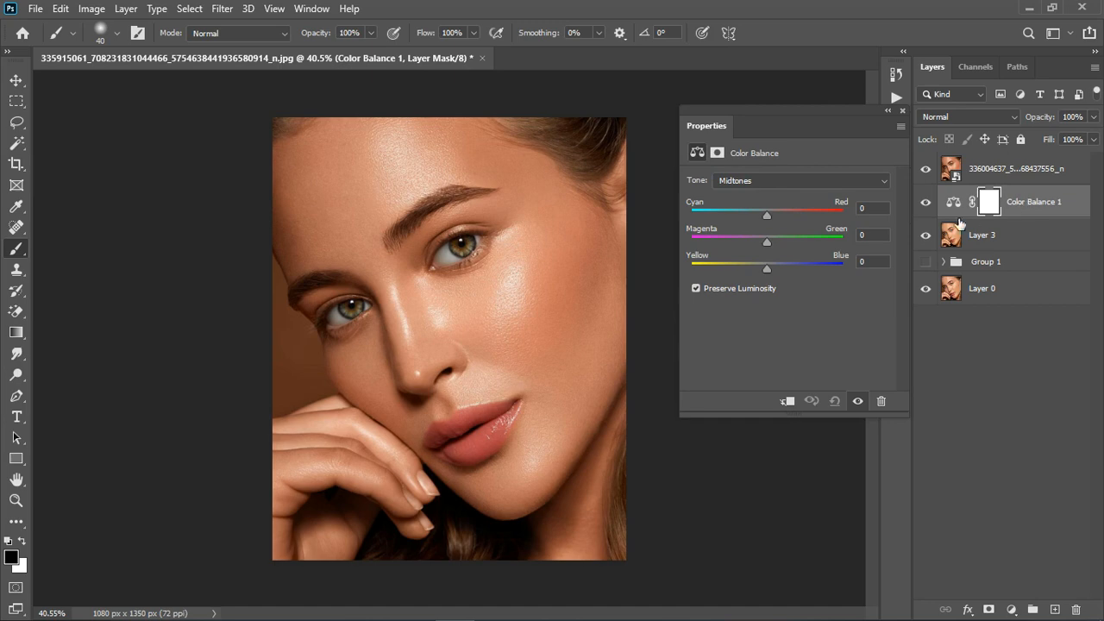
pyautogui.click(926, 168)
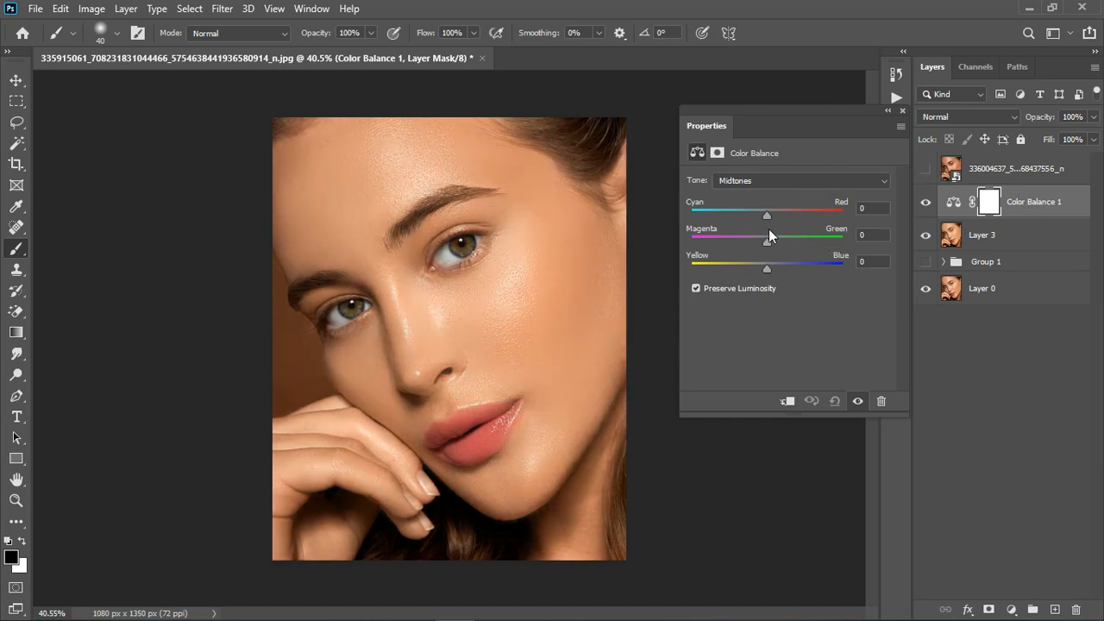
# - Shift the Color Balance toward red, with the Shadows Cyan–Red value at +6, and close its settings
pyautogui.moveTo(766, 214); pyautogui.dragTo(771, 213)
pyautogui.click(765, 178)
pyautogui.click(759, 220)
pyautogui.click(764, 182)
pyautogui.click(750, 192)
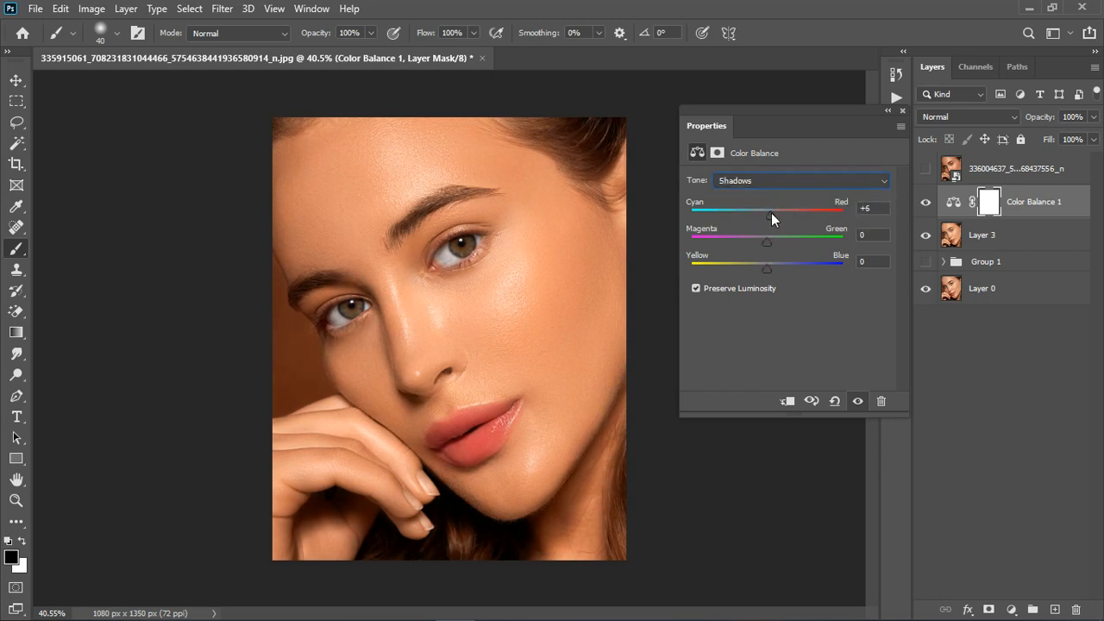
pyautogui.click(902, 111)
# - Compare the color-balanced portrait with the reference image and hide the Color Balance adjustment layer
pyautogui.click(927, 169)
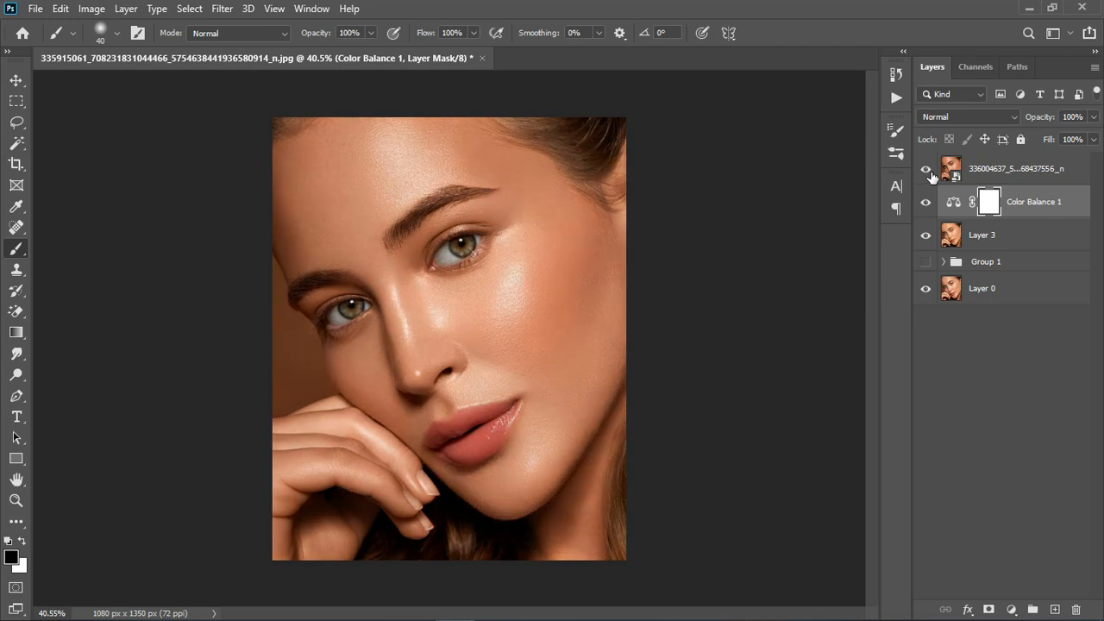
pyautogui.click(929, 170)
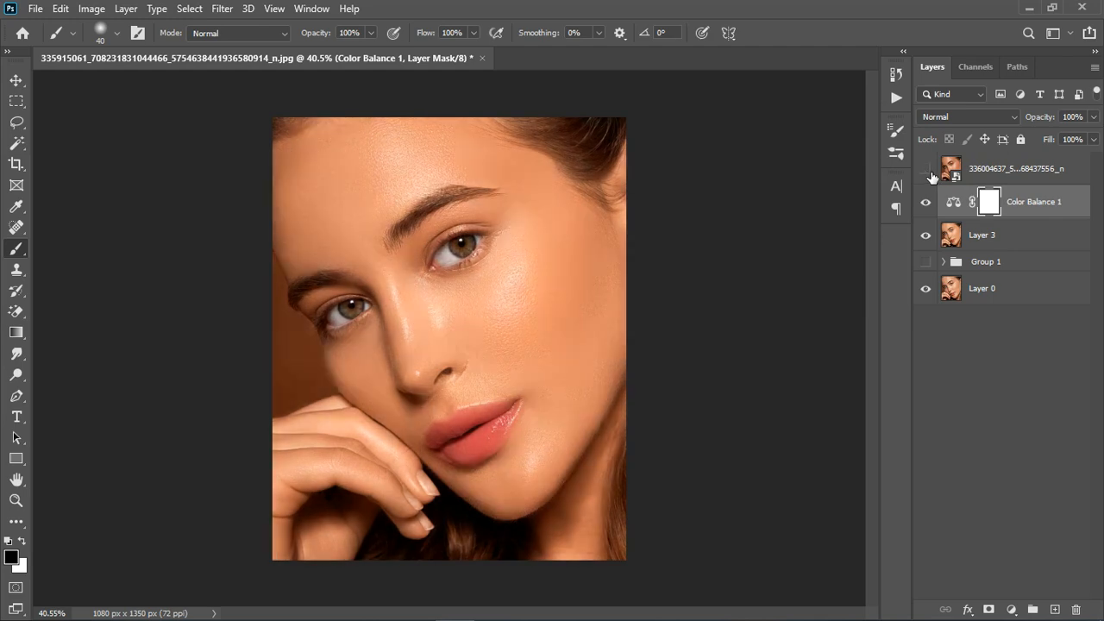
pyautogui.click(927, 202)
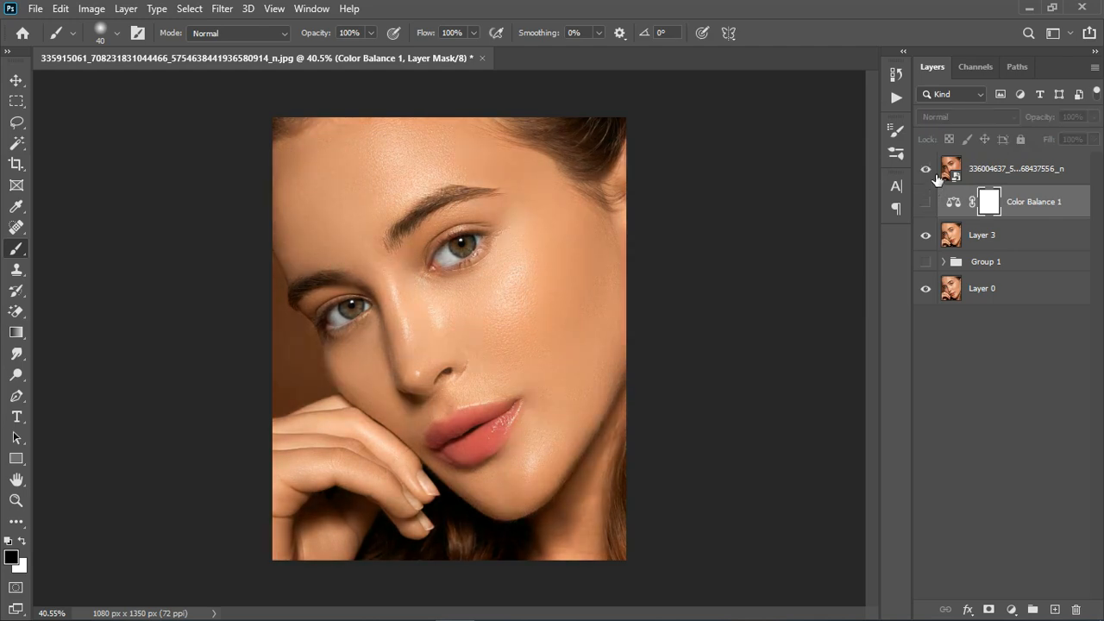
# - Examine the retouched portrait against the reference image close up and in full view by toggling the reference layer's visibility
pyautogui.scroll(4, 400, 333)
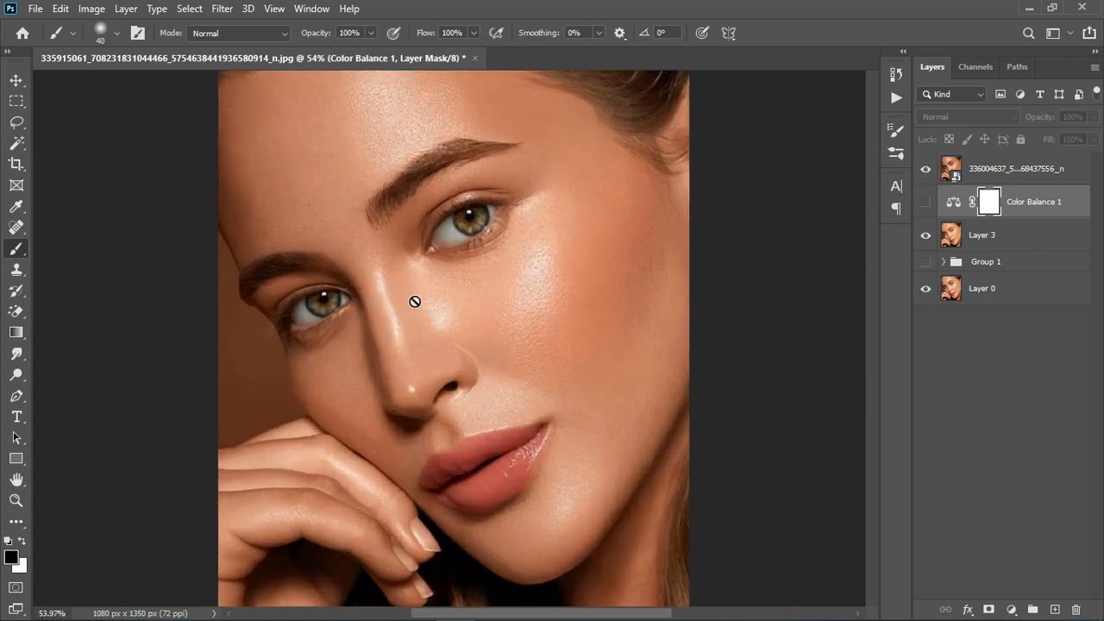
pyautogui.click(927, 169)
pyautogui.scroll(-2, 488, 291)
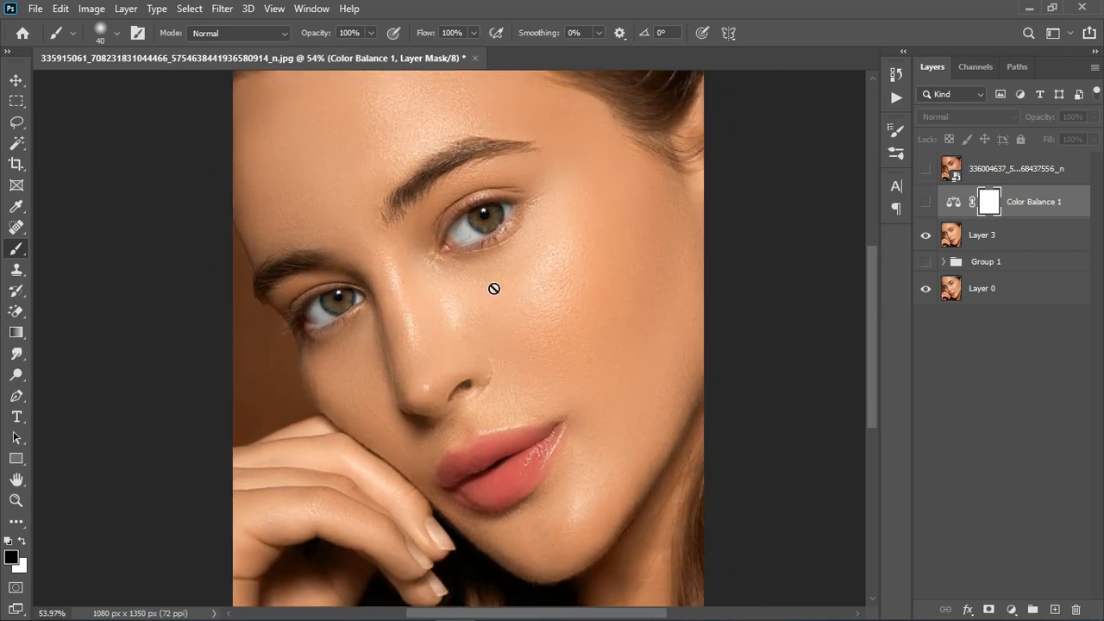
pyautogui.click(927, 170)
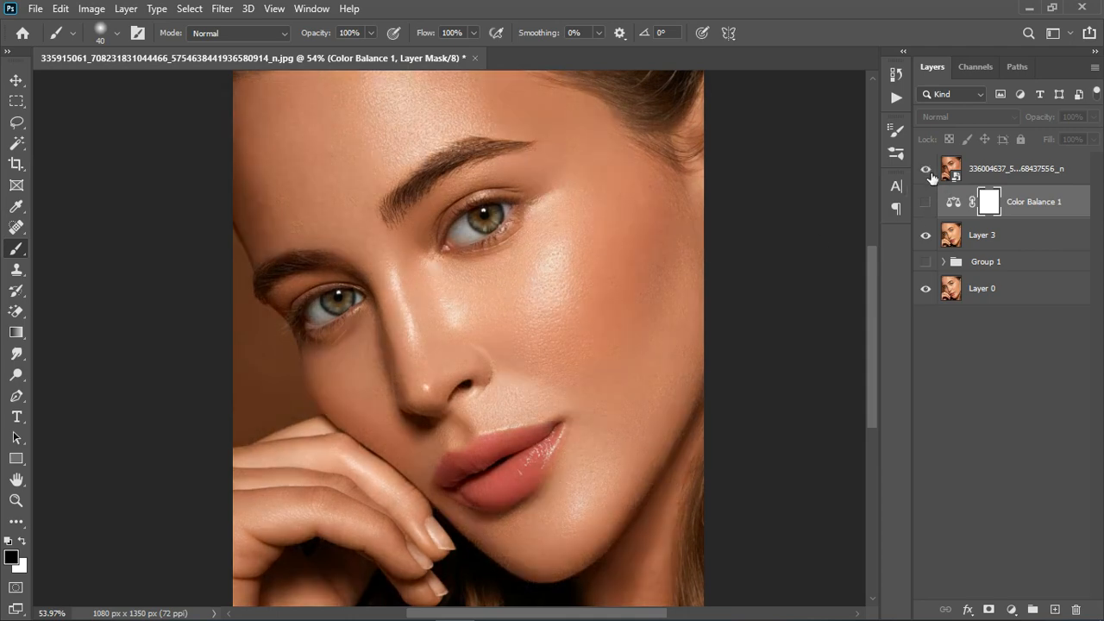
pyautogui.click(926, 169)
pyautogui.click(928, 171)
pyautogui.scroll(-3, 634, 395)
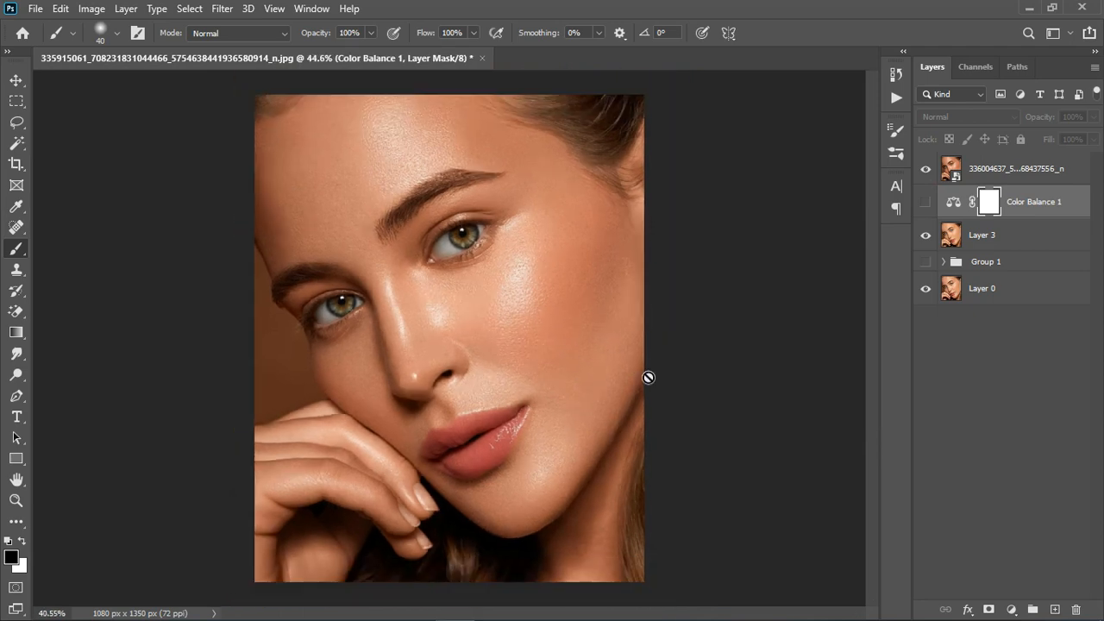
pyautogui.click(928, 171)
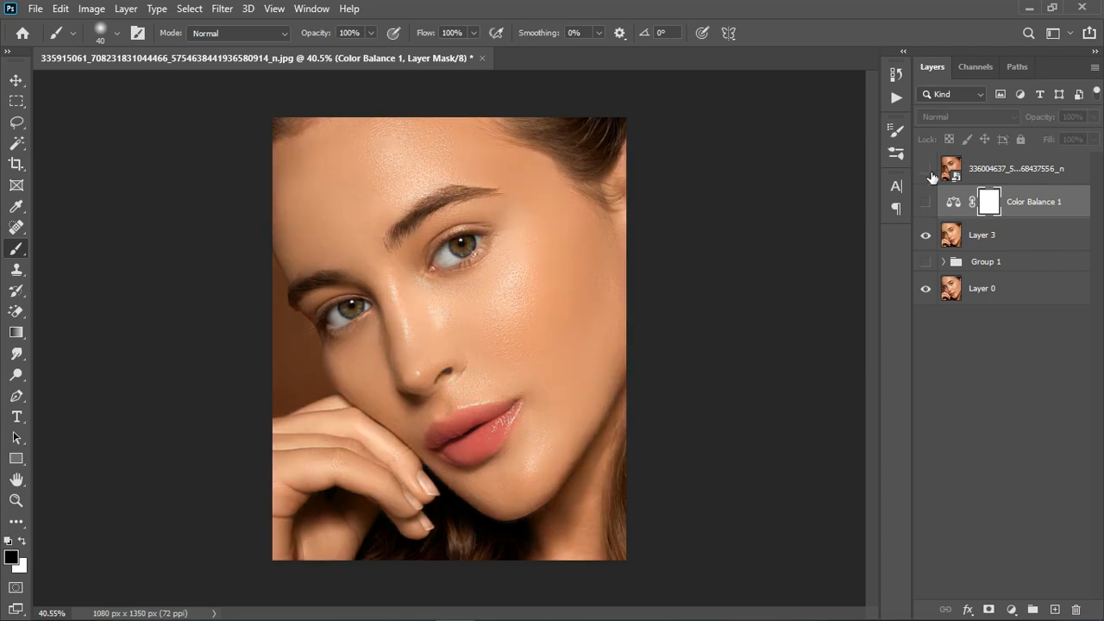
pyautogui.scroll(-2, 466, 285)
pyautogui.scroll(1, 398, 361)
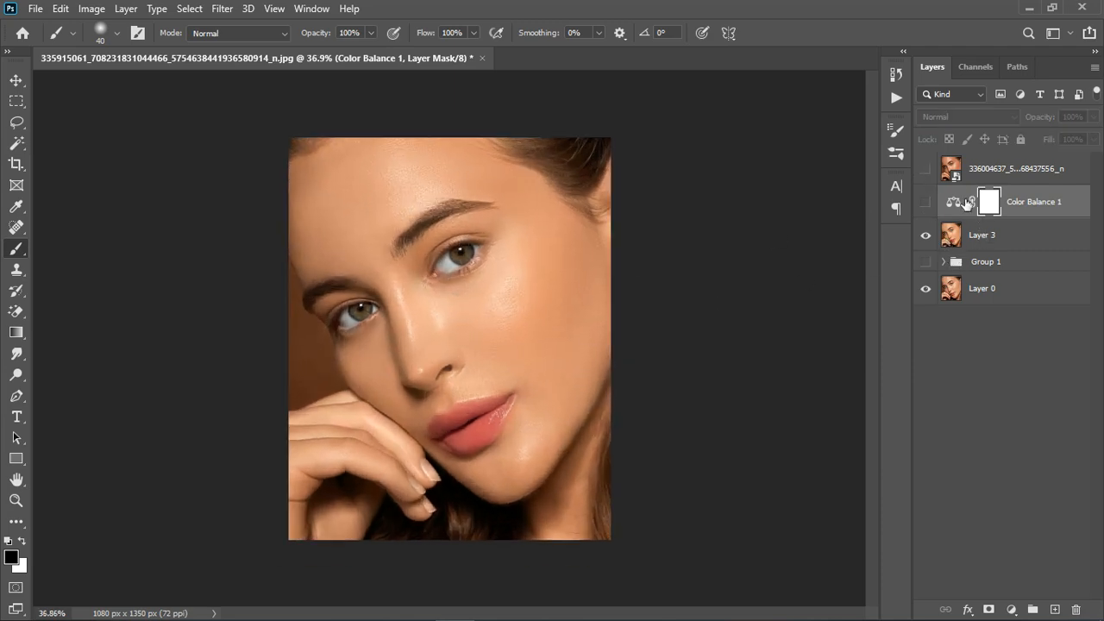
pyautogui.click(927, 170)
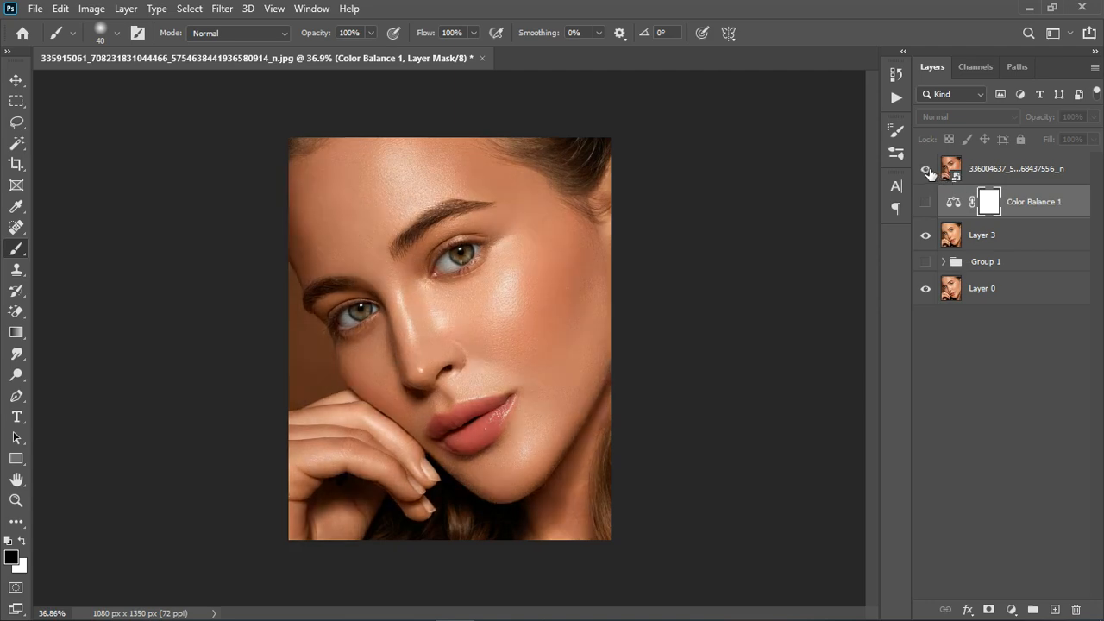
pyautogui.click(926, 170)
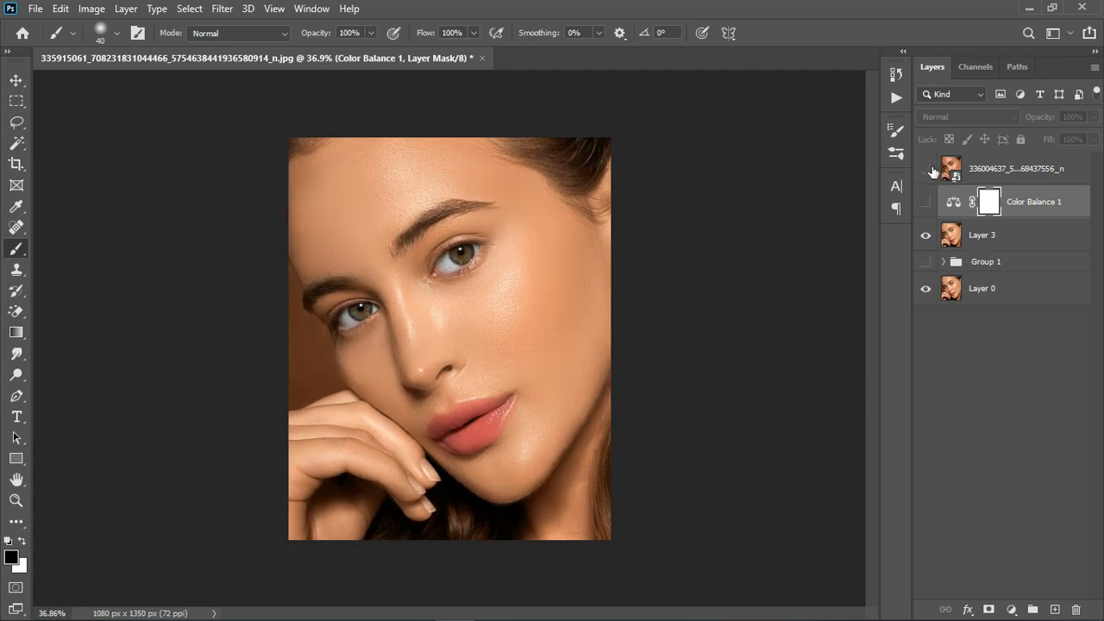
pyautogui.click(930, 169)
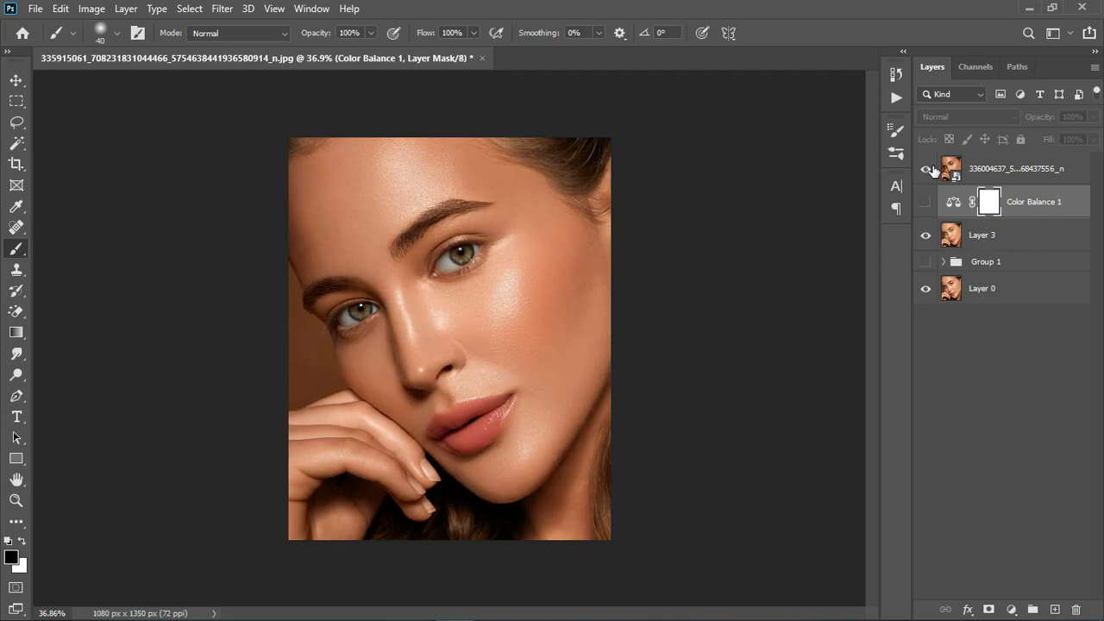
pyautogui.click(928, 169)
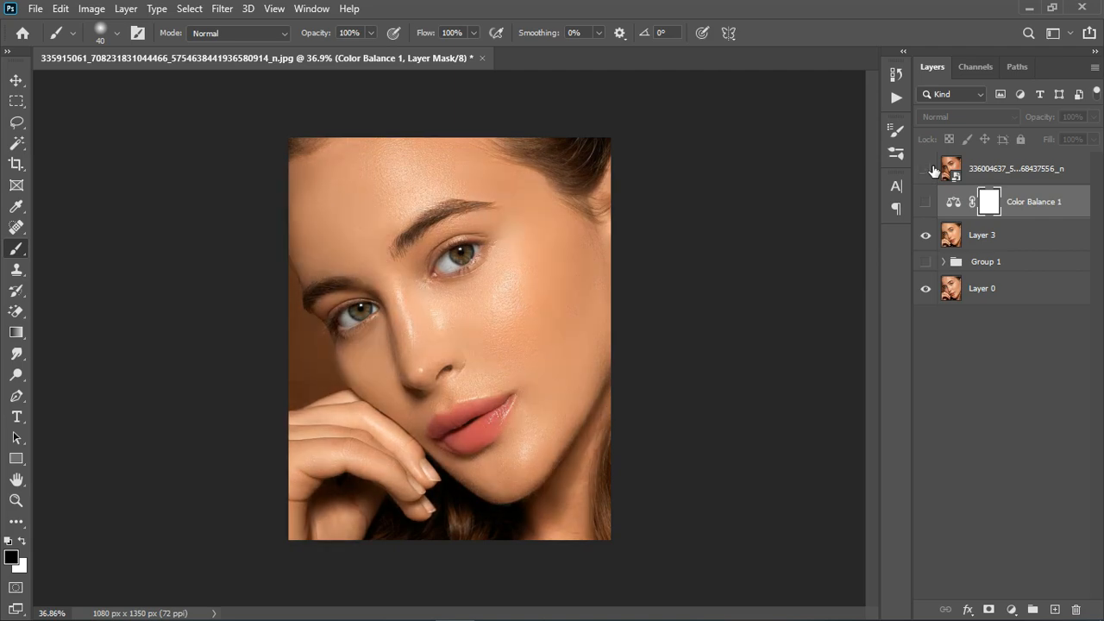